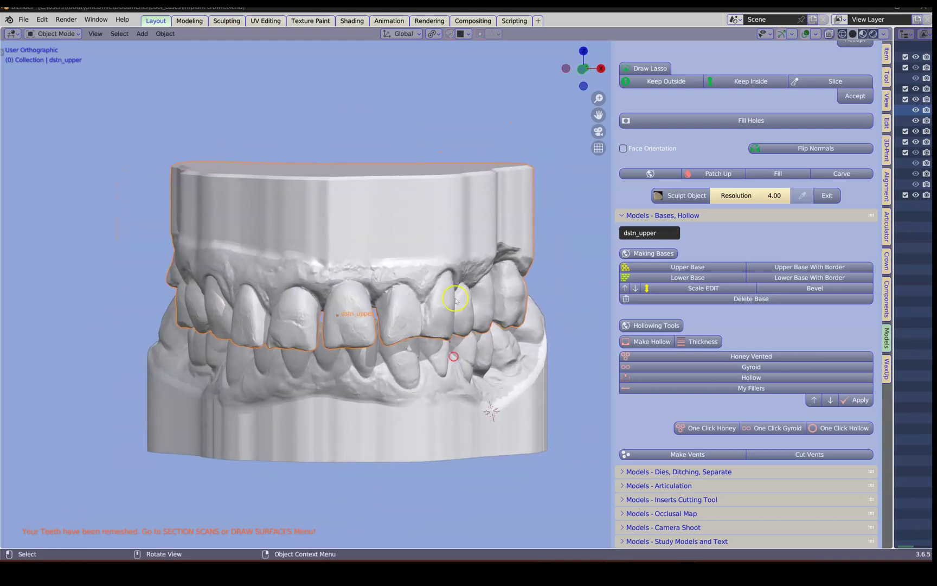
Step: Assign the upper model to the working models collection and the lower model to the antagonist collection
click(887, 262)
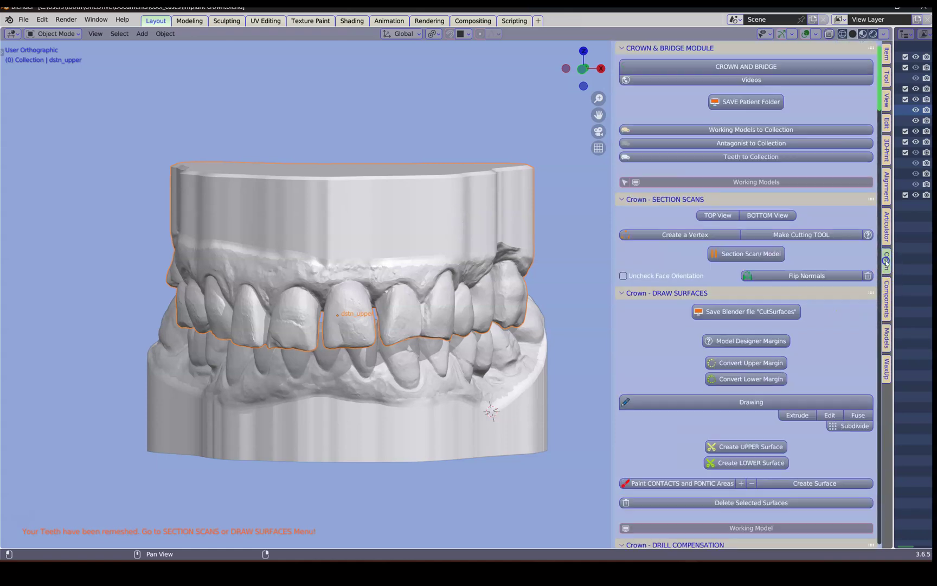
click(730, 130)
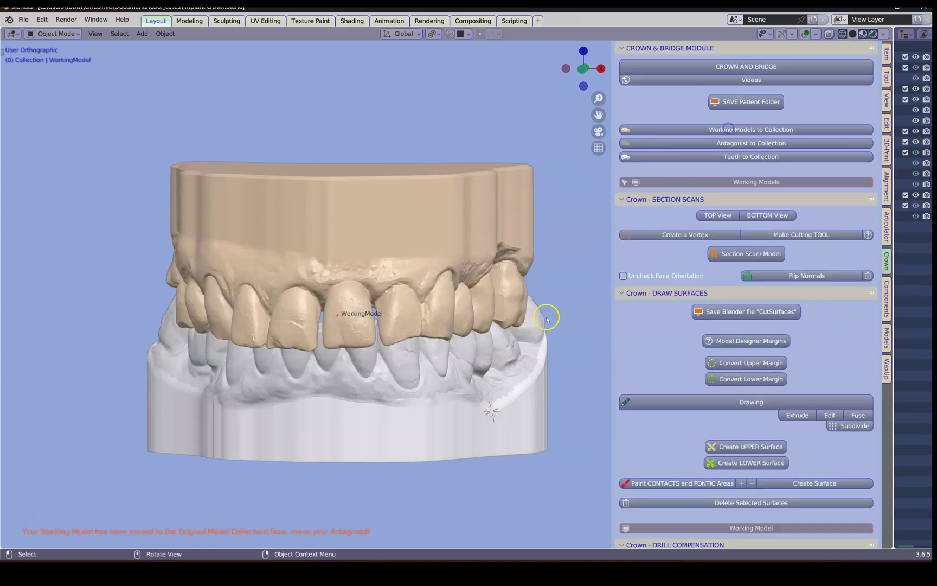
click(408, 388)
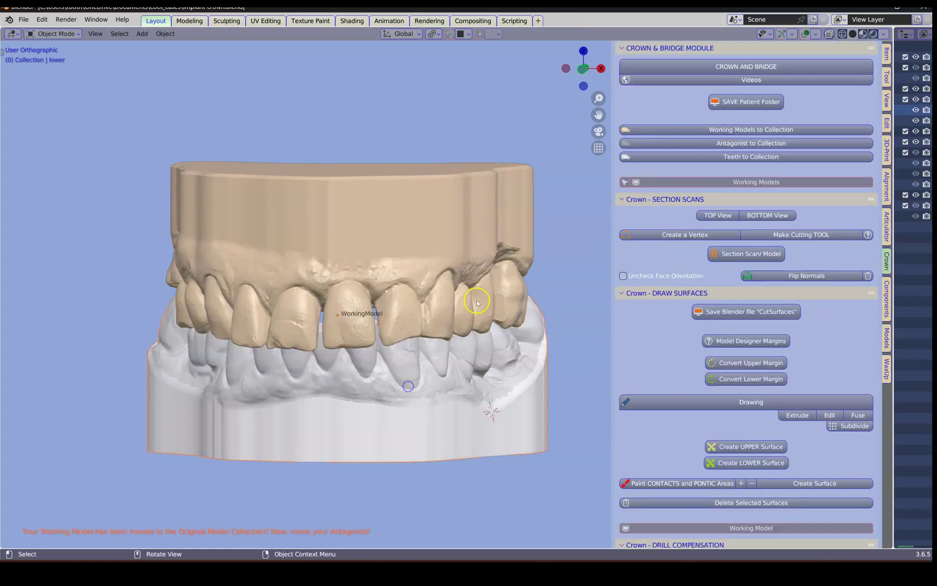
click(752, 144)
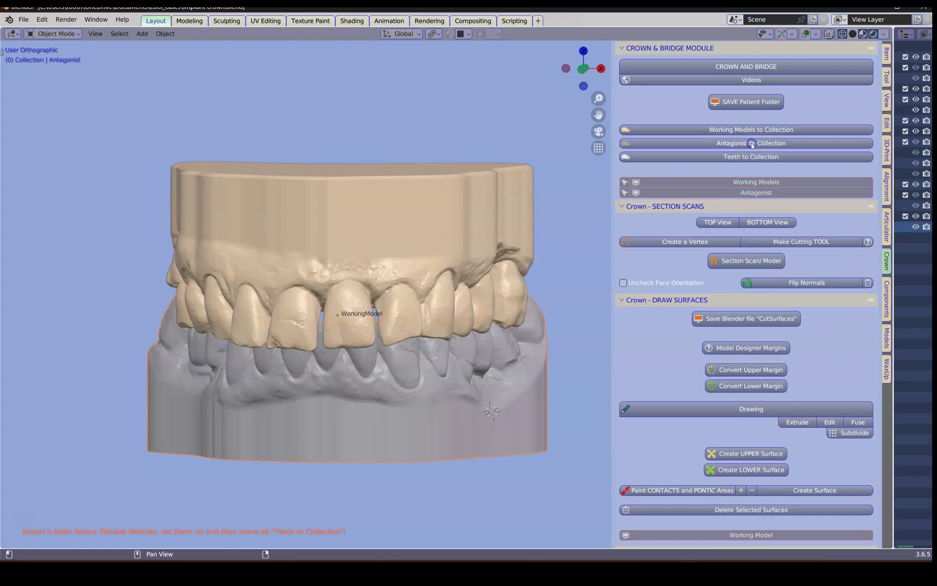
Step: Hide the antagonist and import the Generic Solid tooth library
click(752, 192)
click(638, 242)
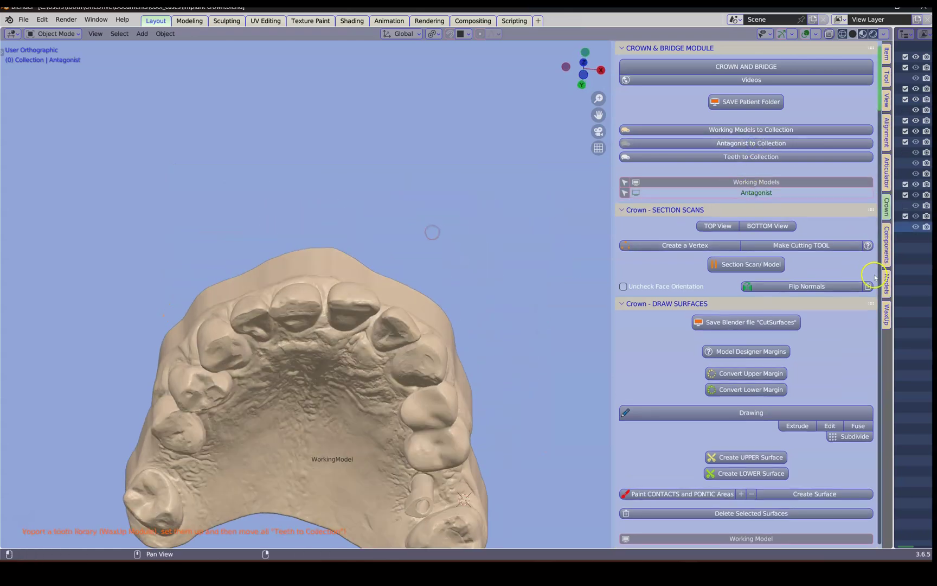
click(888, 316)
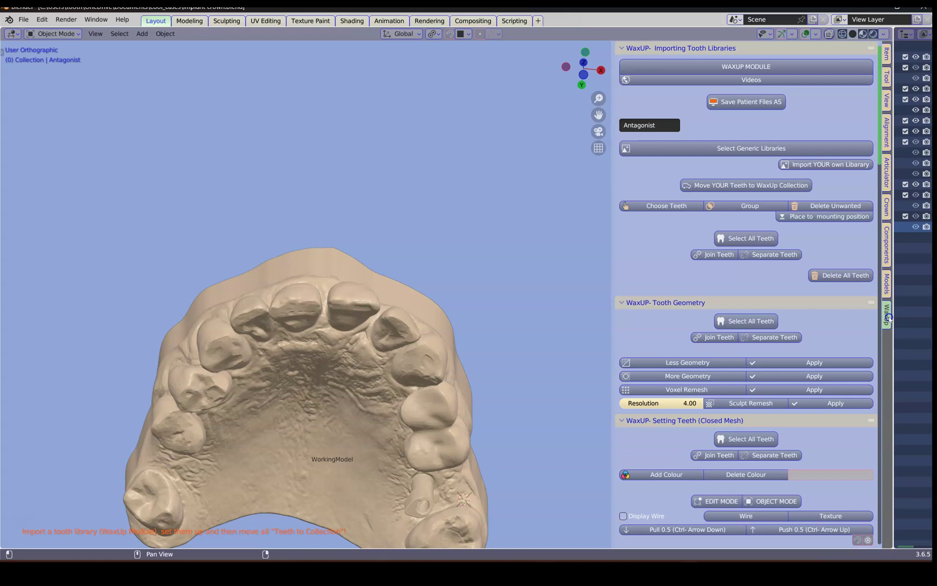
click(718, 147)
click(680, 165)
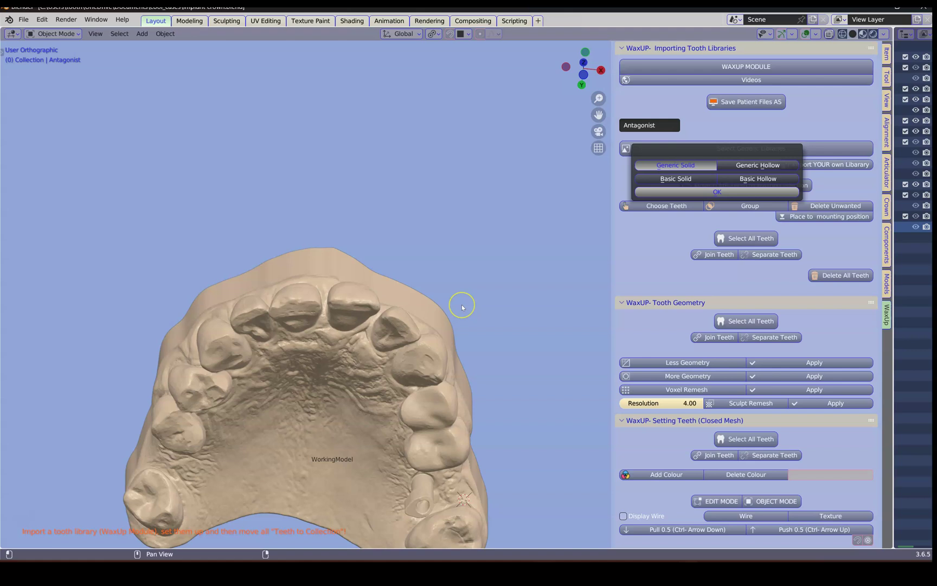
middle_drag(574, 245, 445, 260)
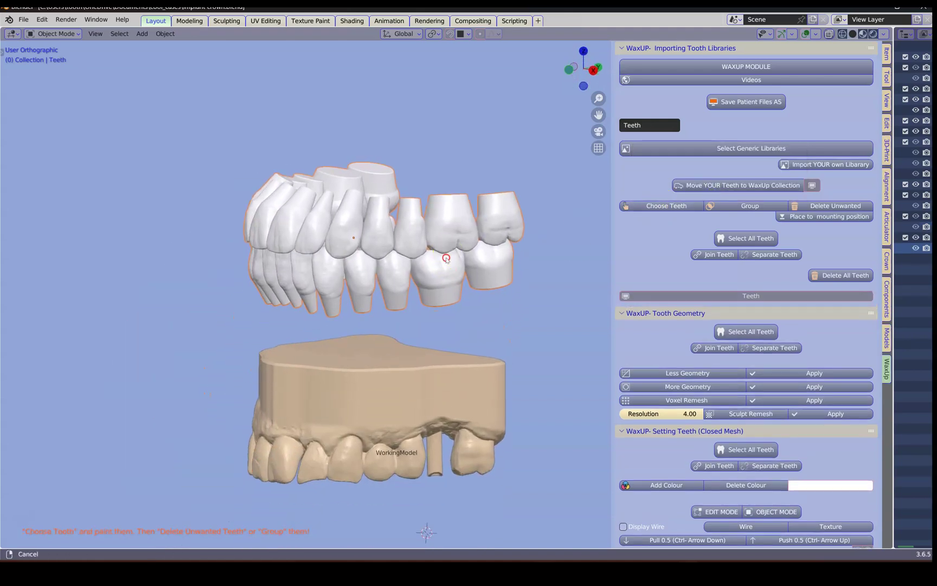
Step: Delete all library teeth except one upper premolar and place it at the mounting position
click(658, 208)
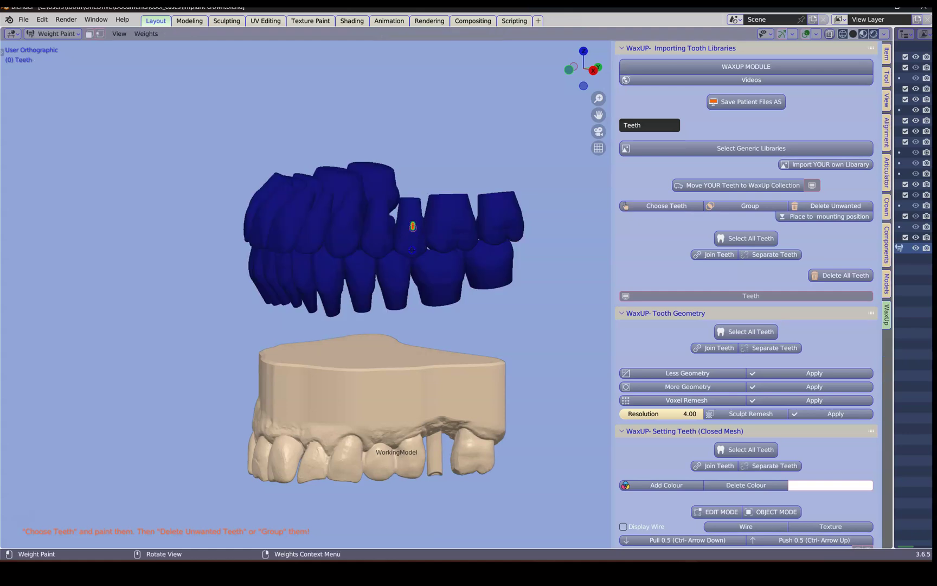
click(838, 206)
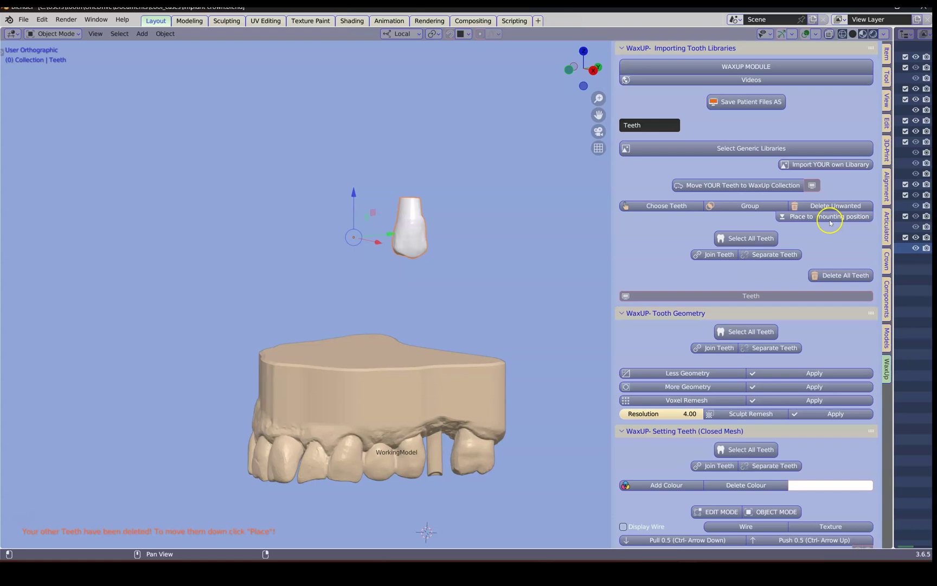
click(833, 215)
Step: Adjust the tooth's height and shift it about 7.6 mm along its local Y axis into the gap over the scanned scan body
shift+middle_drag(411, 391, 438, 264)
drag(437, 276, 438, 288)
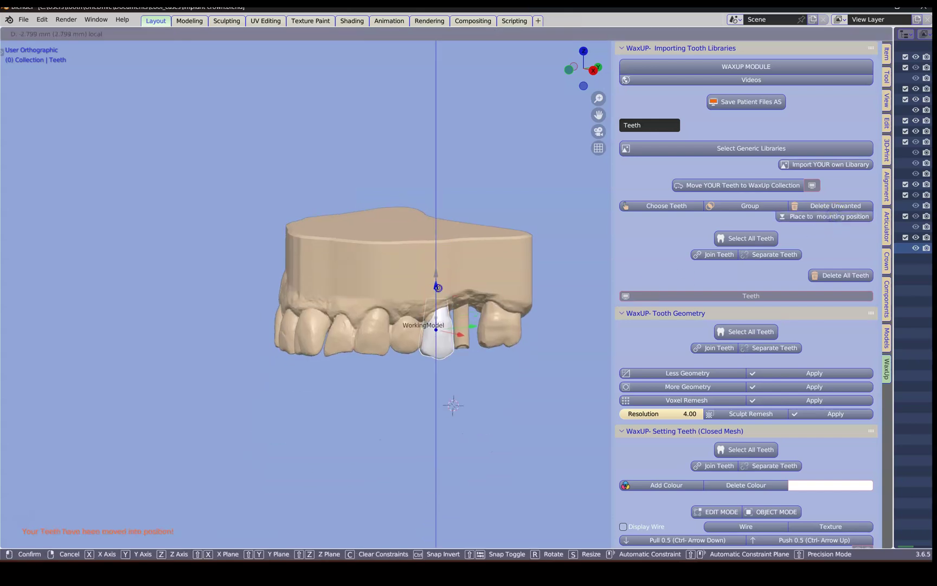
click(446, 283)
middle_drag(445, 283, 454, 322)
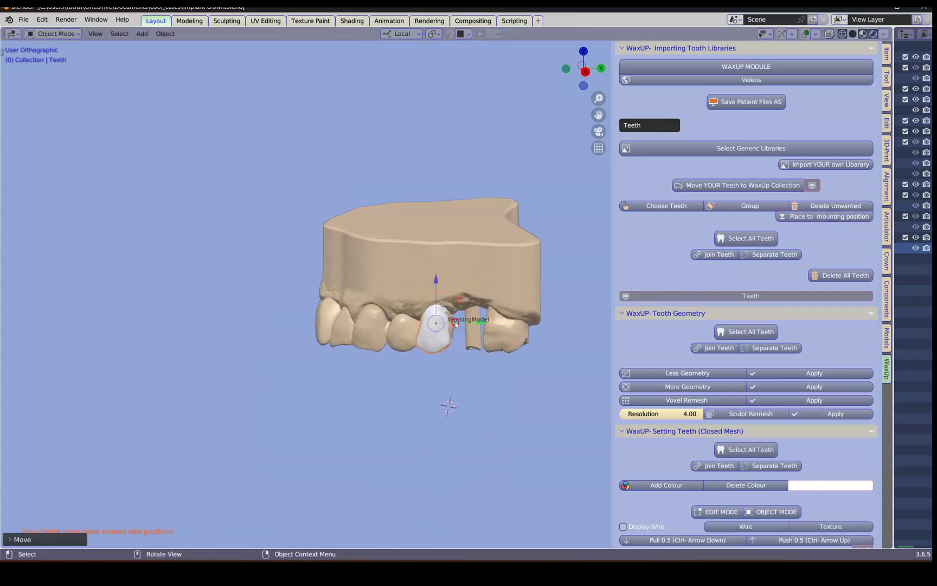
key(g)
key(y)
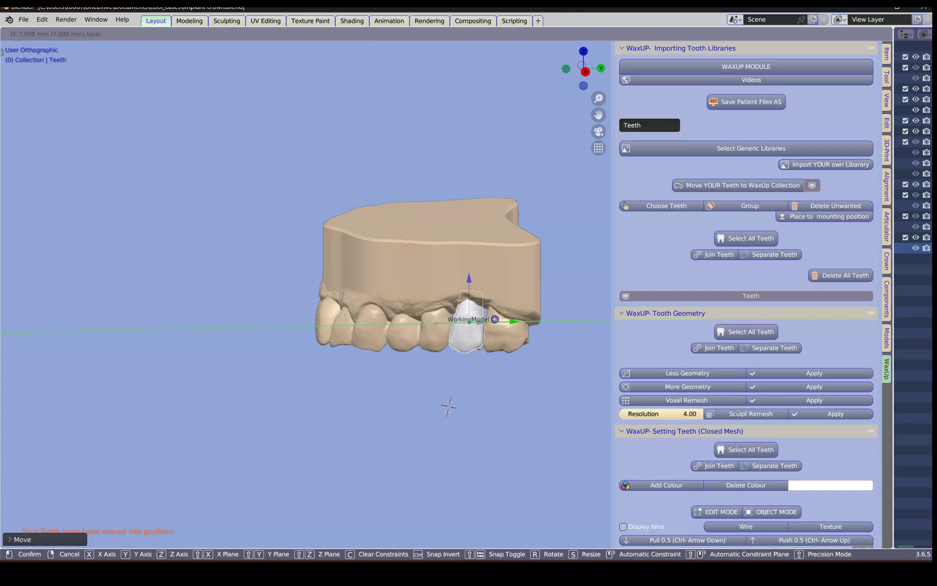
click(449, 407)
Step: Fine-tune the tooth's sideways position from the occlusal side and raise it slightly to fit the arch
middle_drag(433, 367, 496, 208)
scroll(508, 329, up, 3)
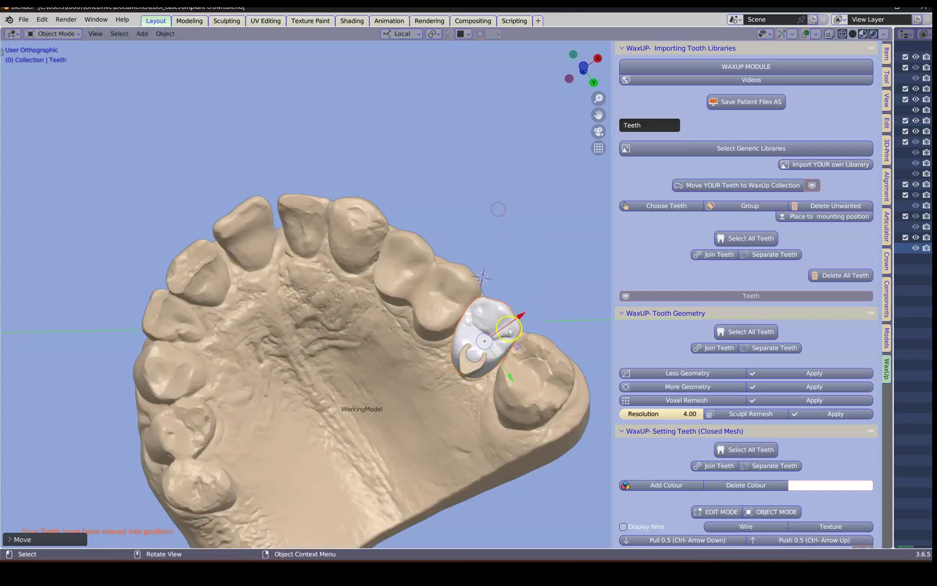
scroll(509, 331, down, 3)
middle_drag(508, 331, 484, 342)
drag(504, 326, 507, 326)
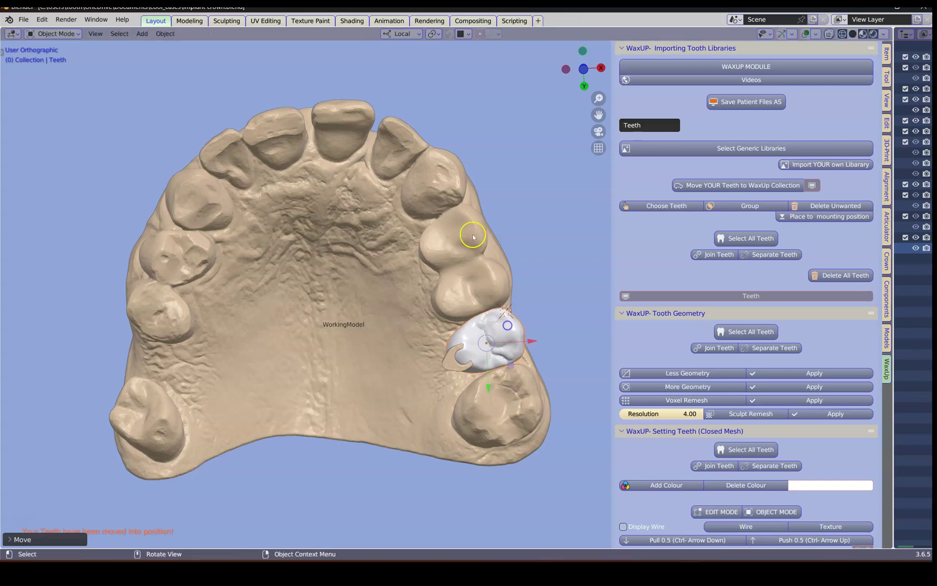
middle_drag(473, 238, 445, 362)
scroll(445, 360, up, 2)
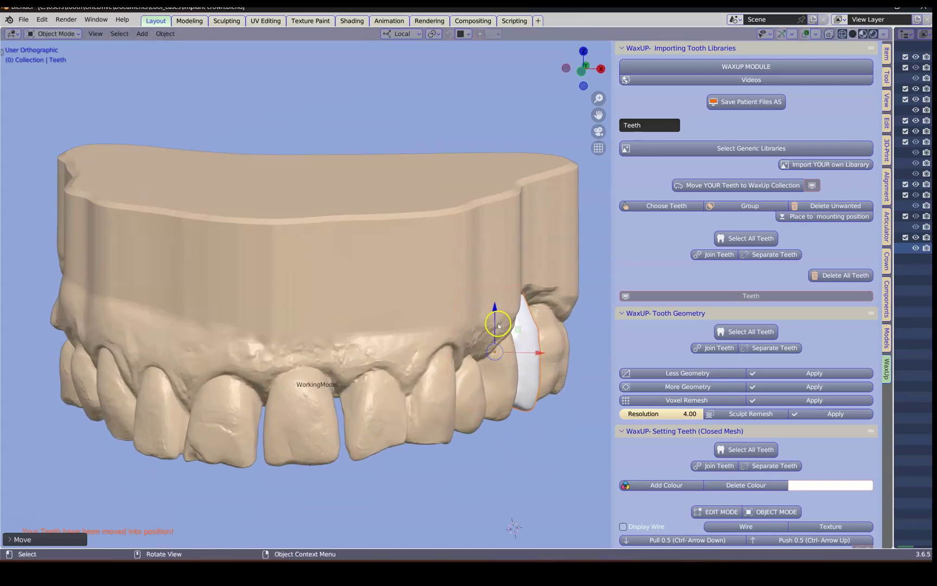
drag(494, 322, 493, 317)
shift+middle_drag(494, 316, 477, 317)
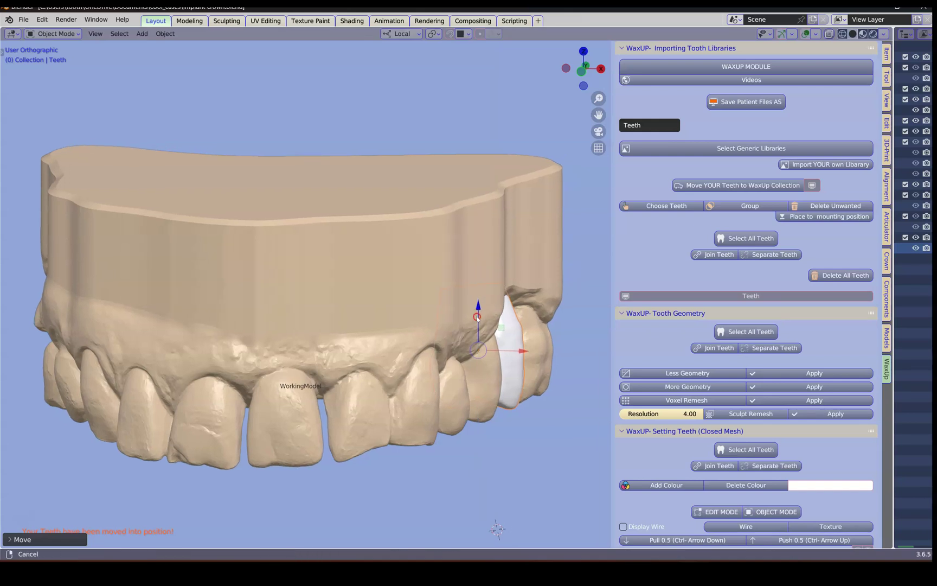
Step: Add the tooth to the teeth restorations collection and leave only the working model visible
click(887, 261)
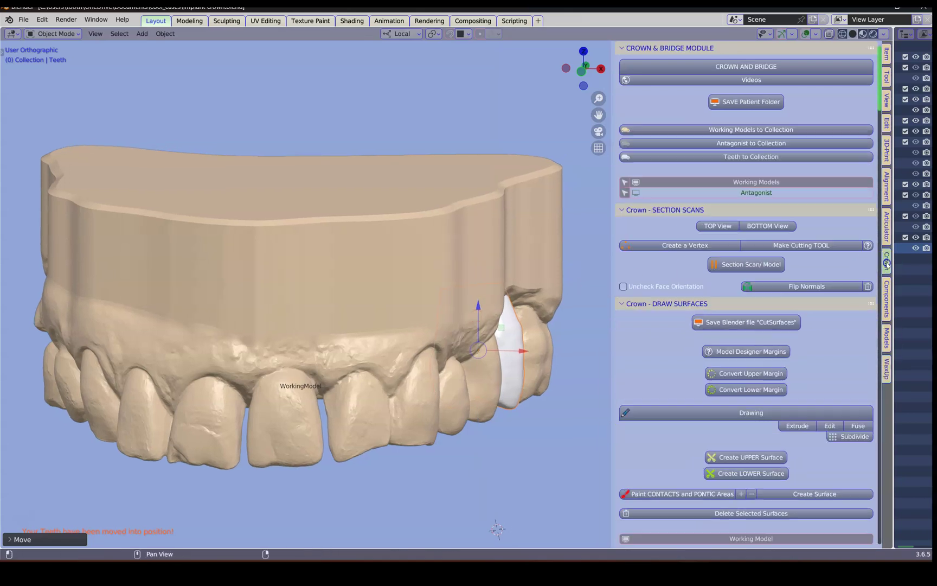
click(739, 159)
click(772, 184)
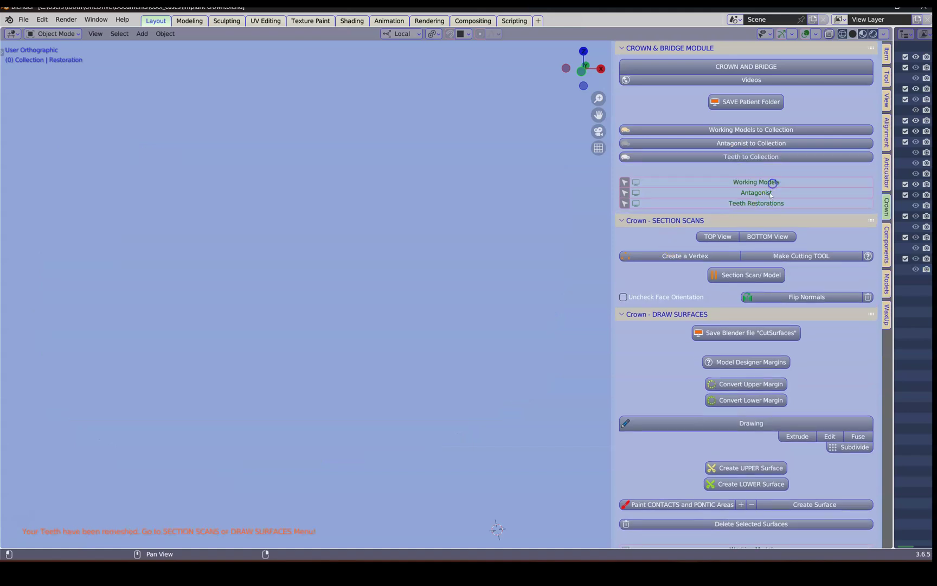
click(771, 194)
click(770, 194)
click(770, 184)
click(771, 184)
click(770, 184)
Step: Append the New tbase mc scan body from the JDENTAL Scan Bodies & Analogs library, set JDICON - Plus NEW TBase MC
middle_drag(493, 390, 455, 343)
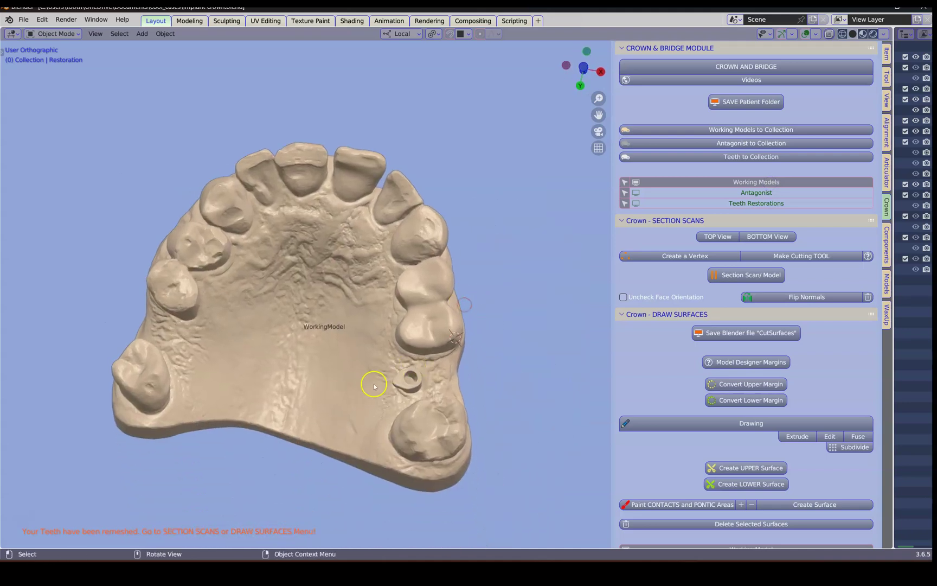
middle_drag(395, 378, 441, 328)
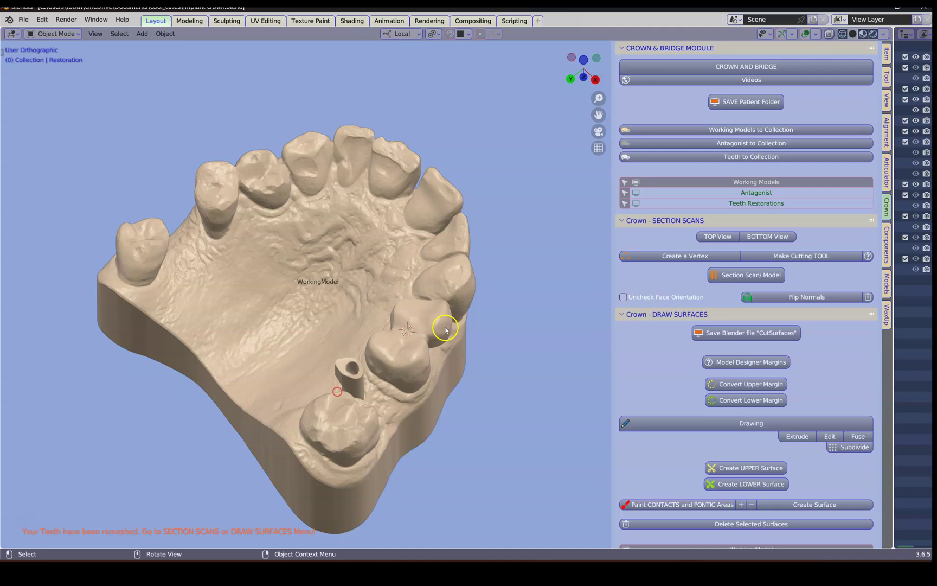
click(887, 236)
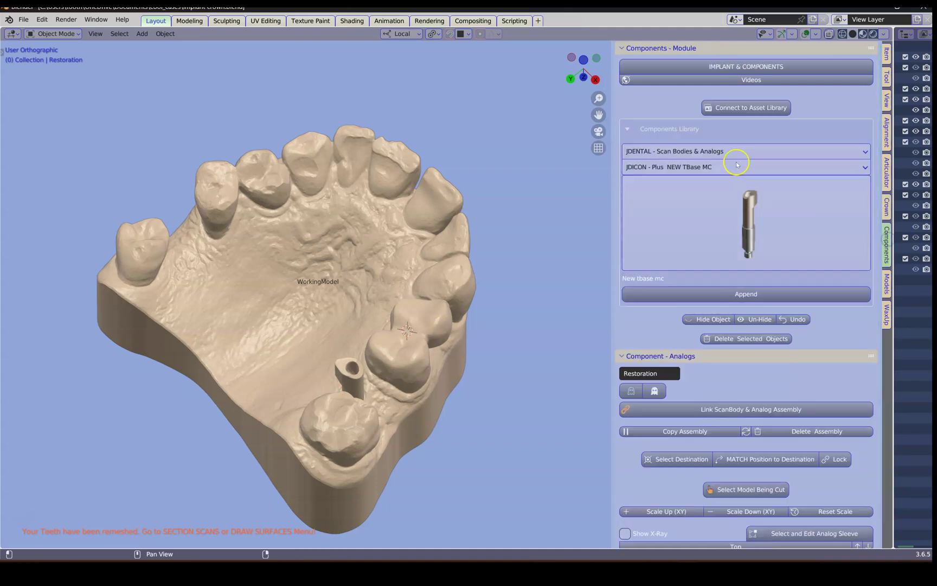
click(788, 226)
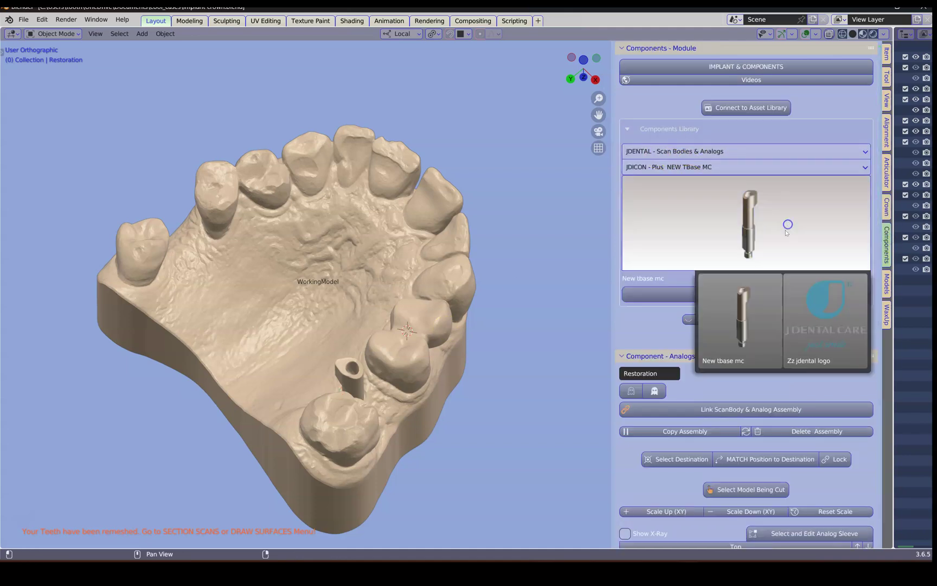
click(755, 306)
click(739, 297)
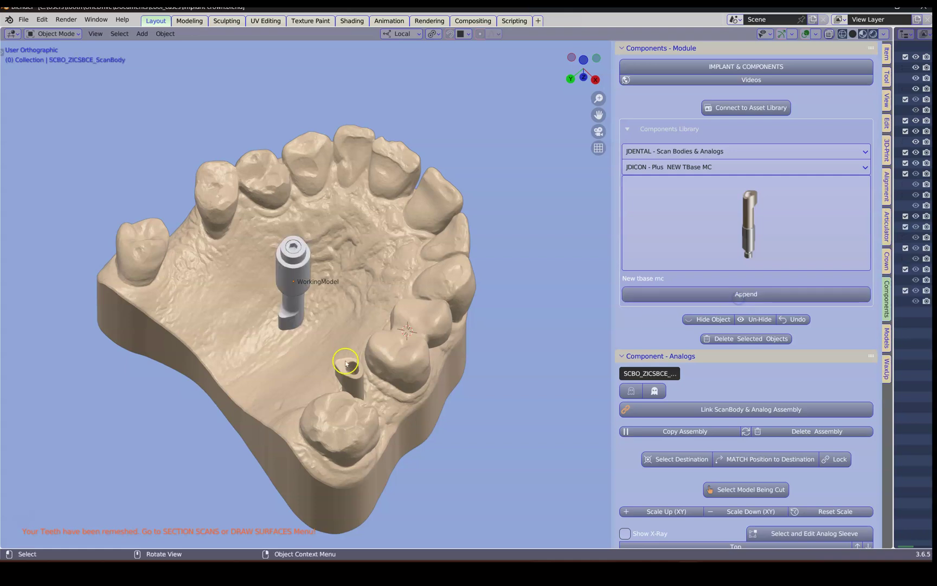
Step: Hide the working model and link the scan body, as parent, with its analog parts into one assembly
middle_drag(349, 359, 358, 227)
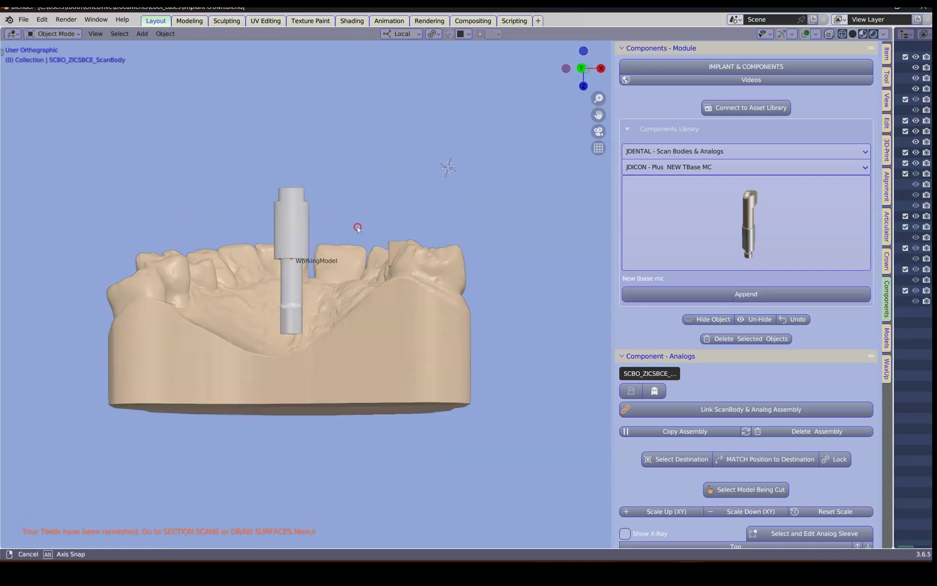
click(386, 348)
key(h)
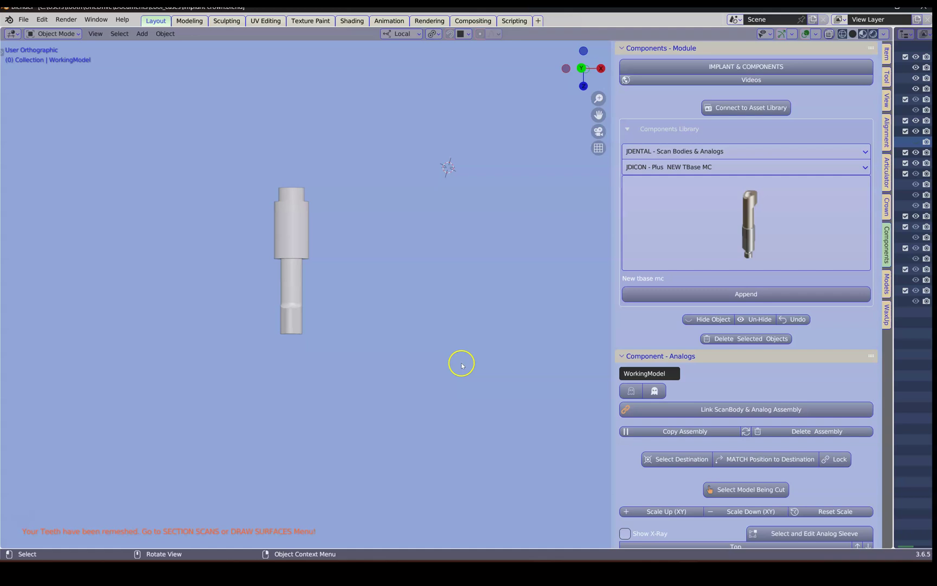
click(630, 390)
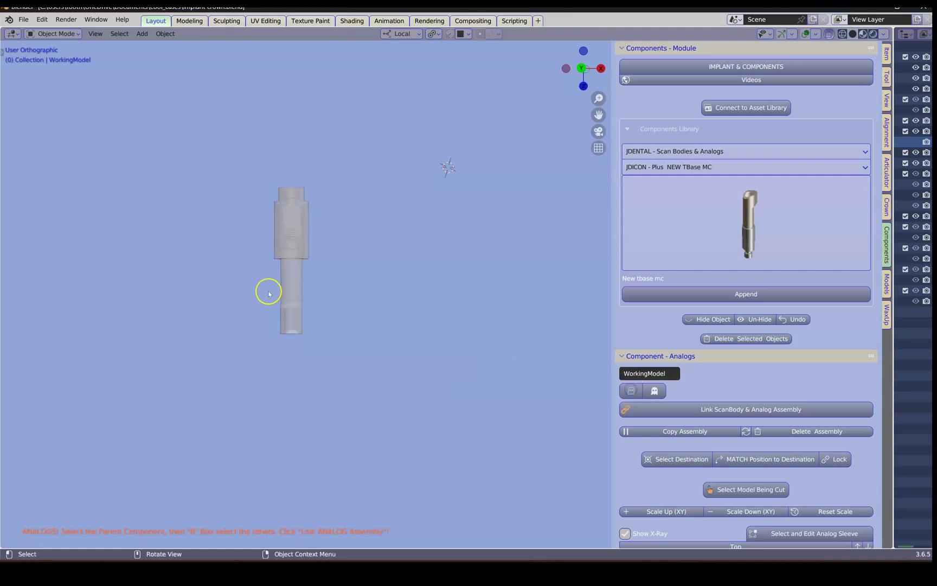
click(292, 296)
key(b)
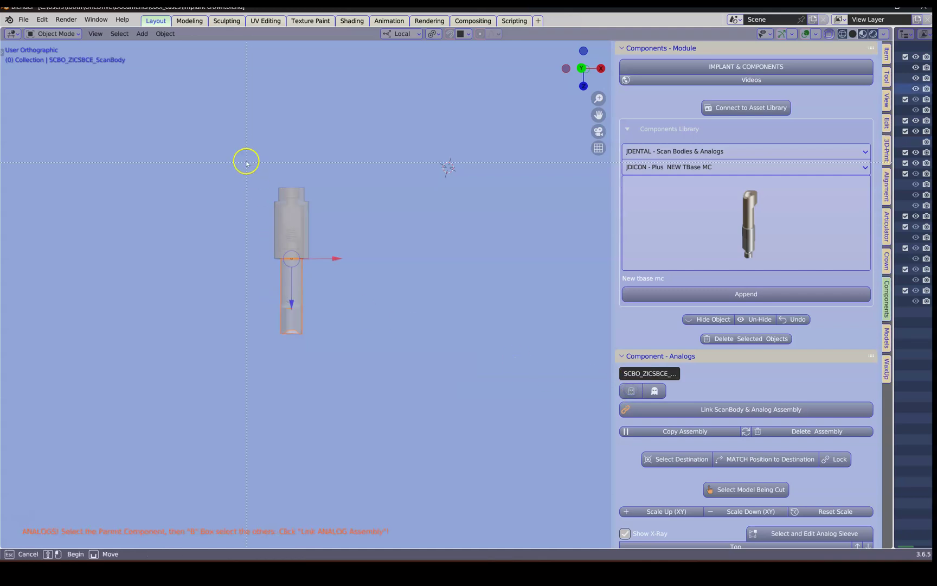
drag(247, 216, 327, 283)
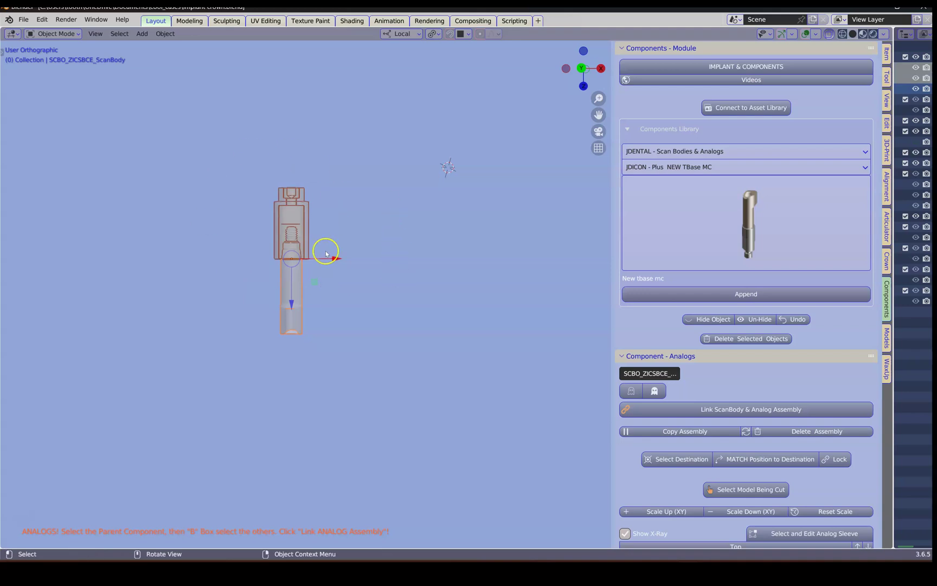
click(727, 415)
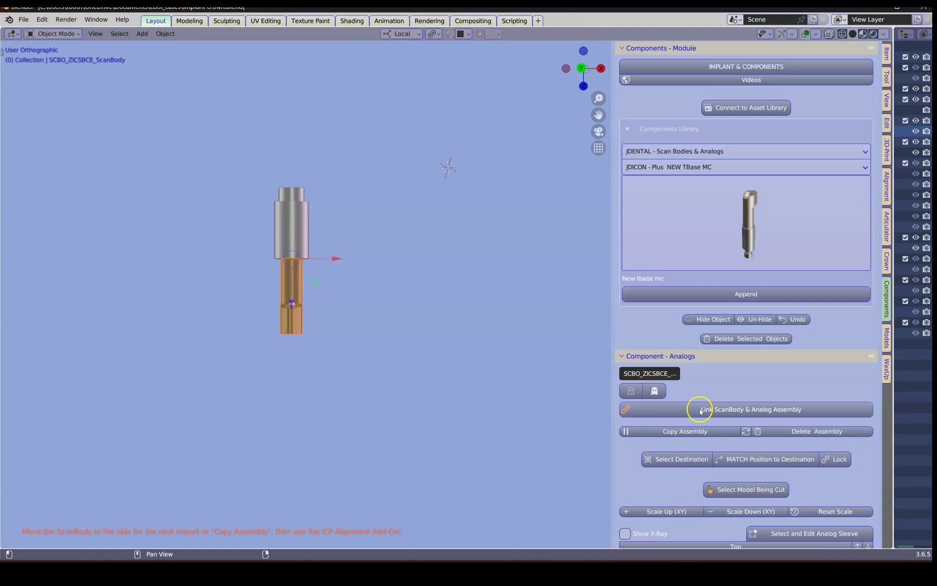
Step: Flip the scan body assembly by 180 degrees and, with the working model shown again, move it over the scanned scan body
click(747, 432)
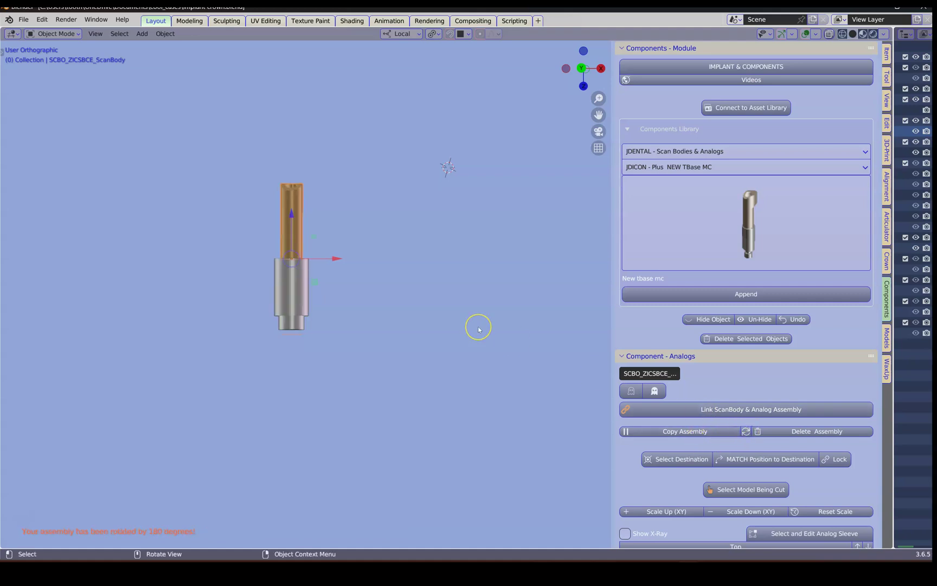
middle_drag(411, 335, 337, 337)
click(293, 271)
mouse_move(293, 271)
middle_down()
mouse_move(292, 282)
mouse_move(288, 267)
middle_up()
drag(287, 267, 414, 297)
Step: Rotate the assembly about -116.6 degrees to match the scanned scan body's orientation and lower it along its axis toward the gum
key(r)
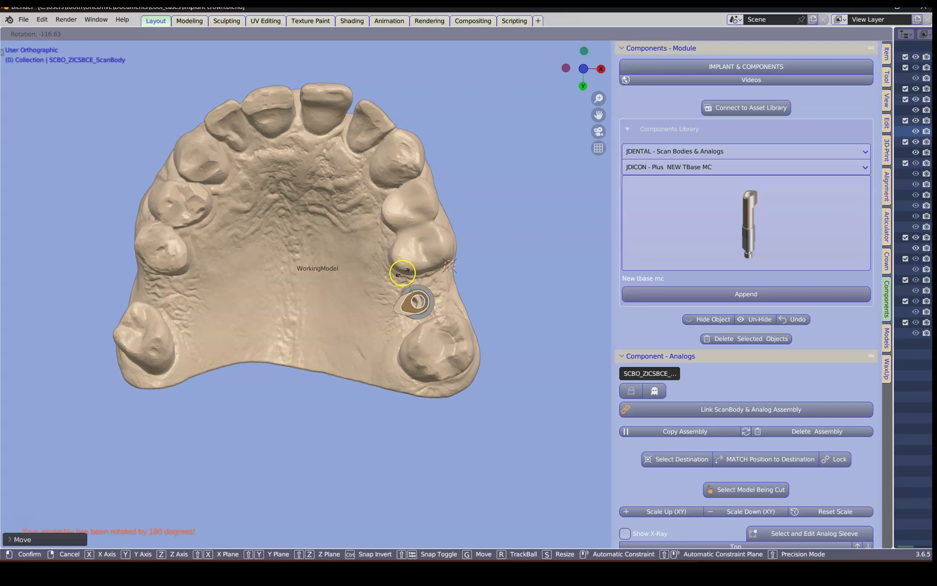
click(402, 273)
scroll(444, 296, up, 3)
middle_drag(425, 332, 437, 259)
drag(396, 333, 397, 418)
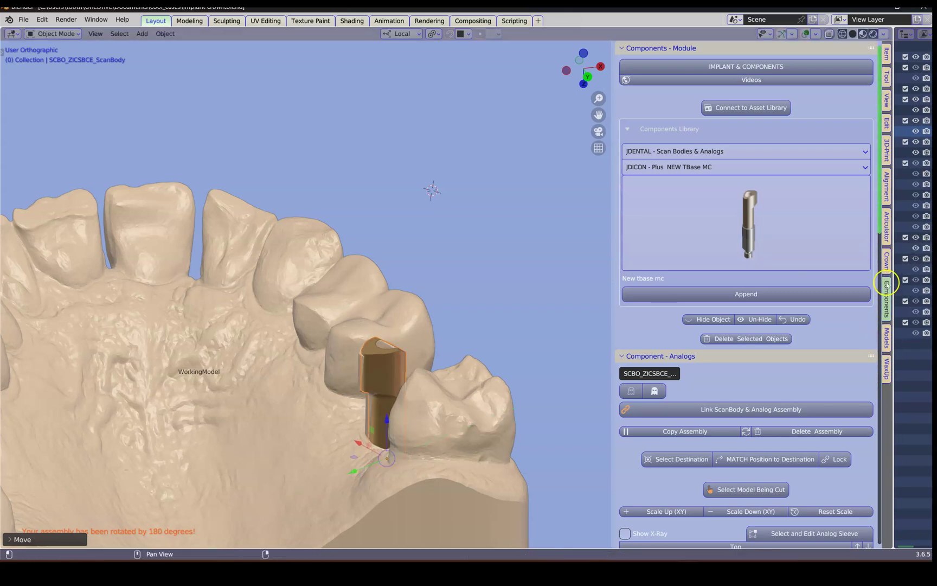
click(887, 225)
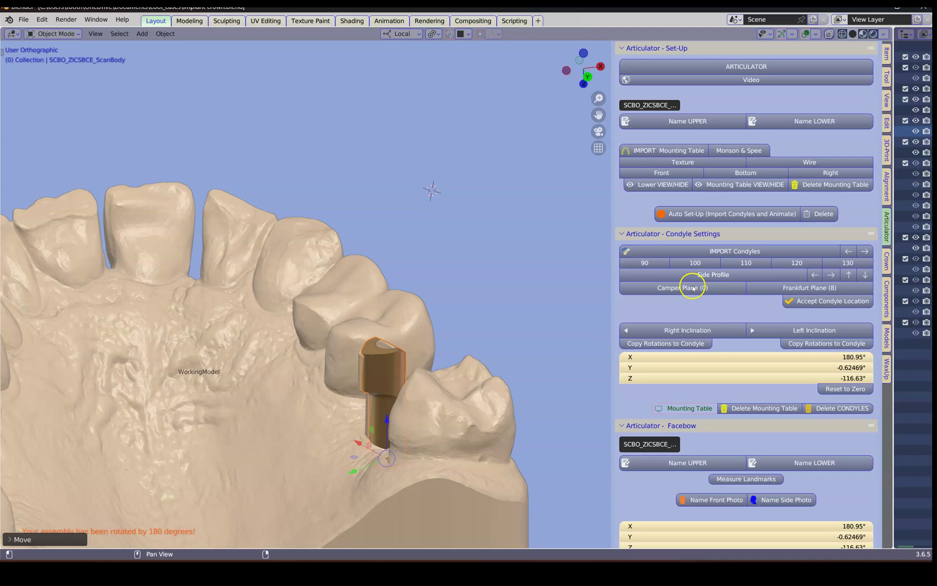
scroll(690, 287, down, 8)
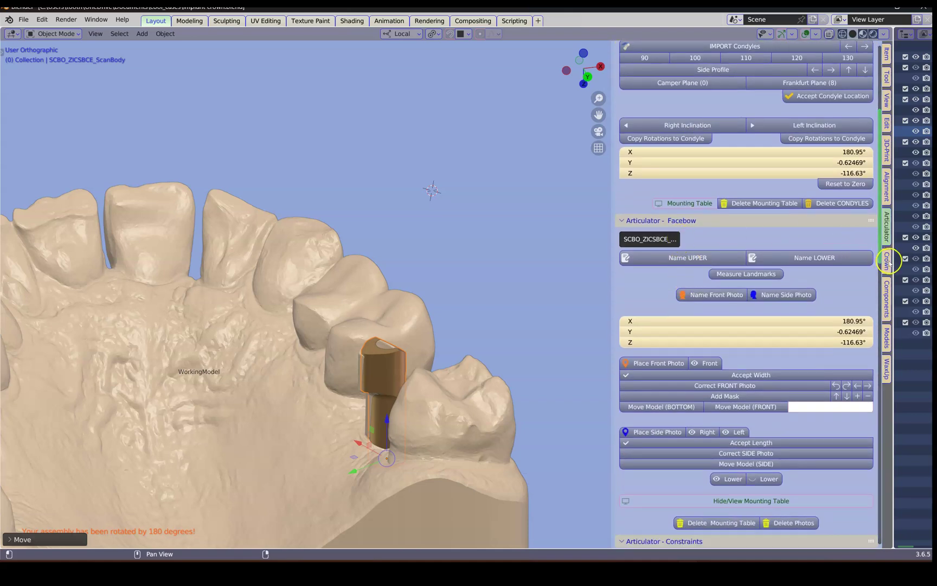
Step: For the paint-method alignment, name the library scan body as the moving object and the working model as the destination
click(887, 184)
click(651, 355)
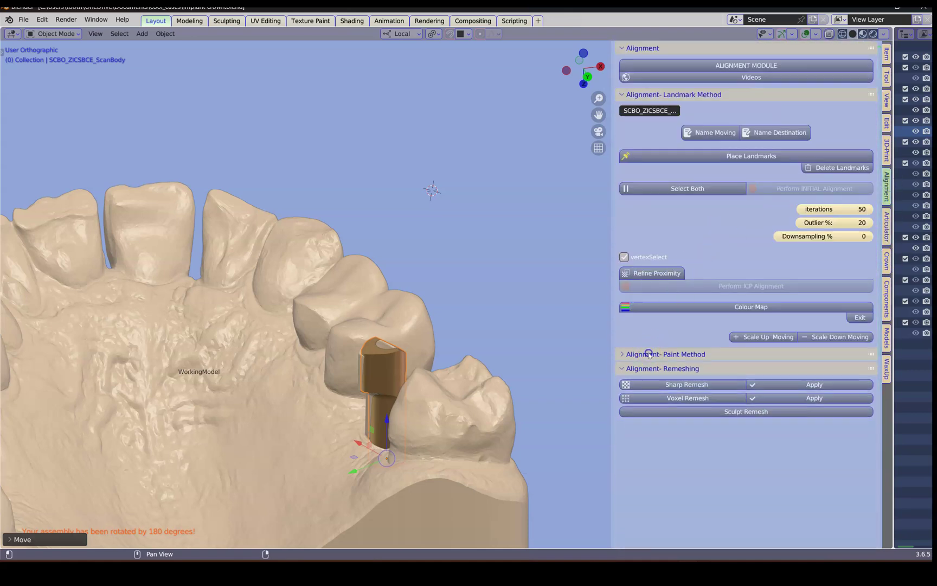
click(650, 354)
click(887, 300)
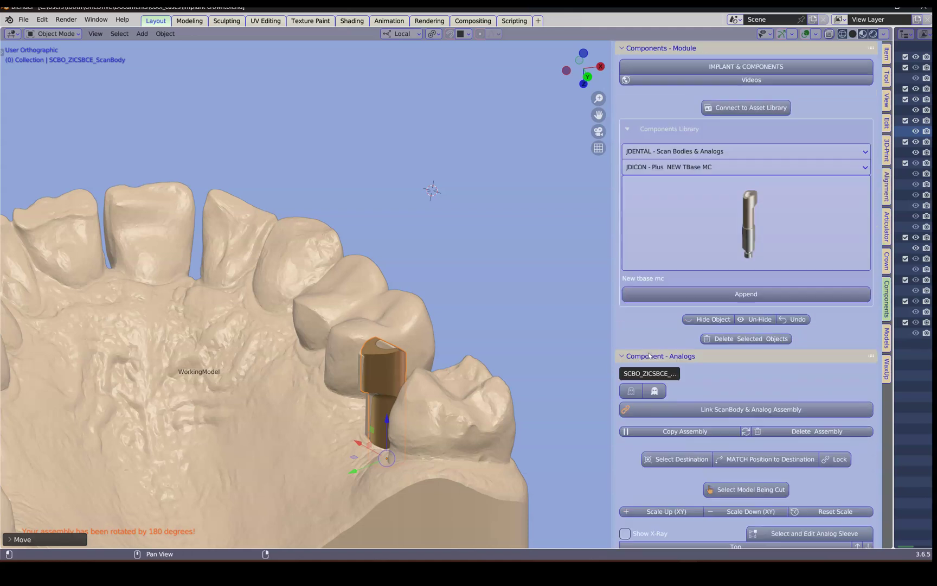
click(397, 359)
scroll(707, 300, down, 8)
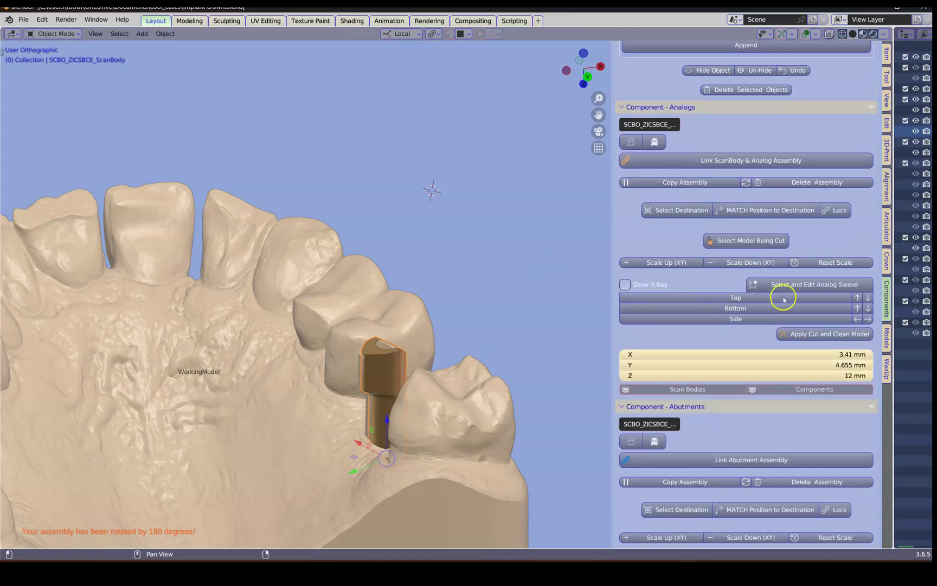
click(887, 185)
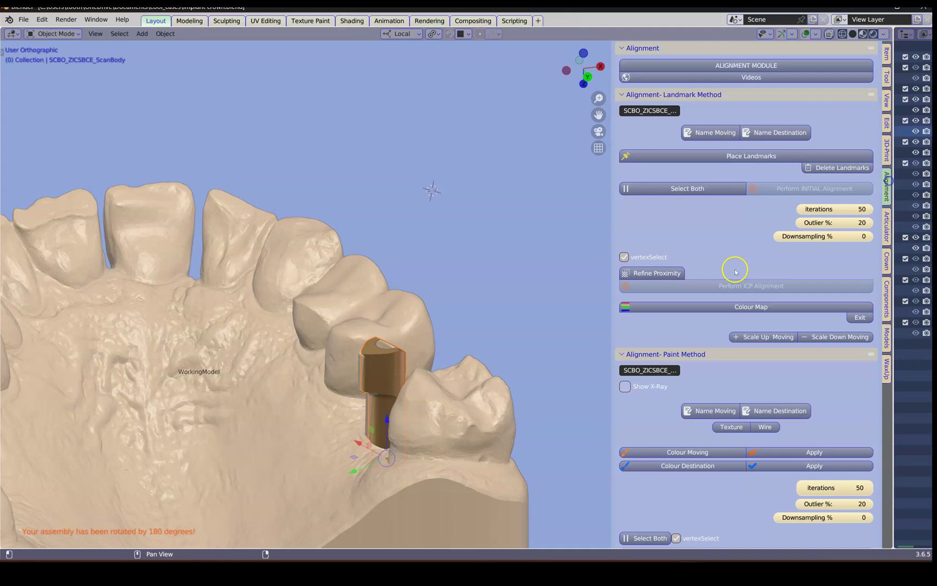
scroll(692, 369, down, 1)
ctrl+click(705, 325)
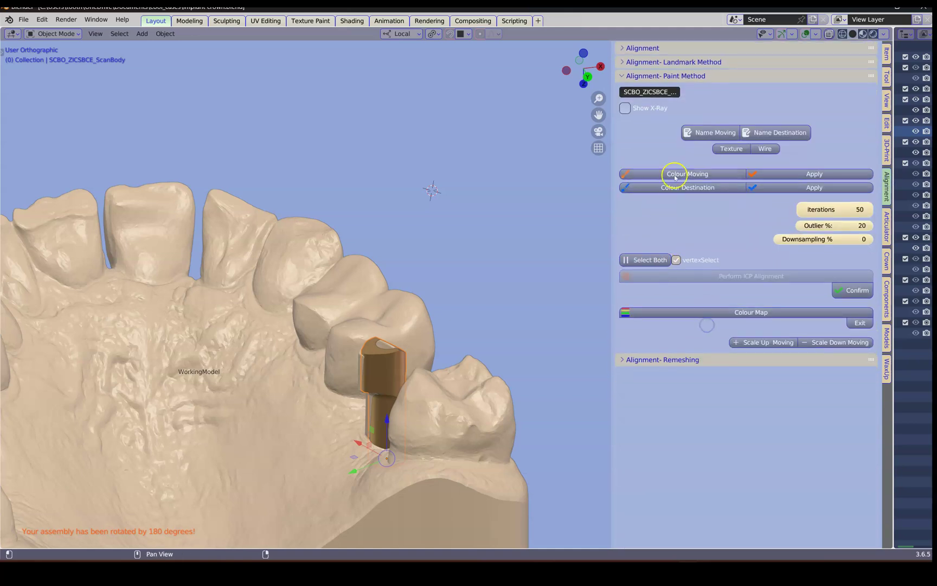
click(711, 133)
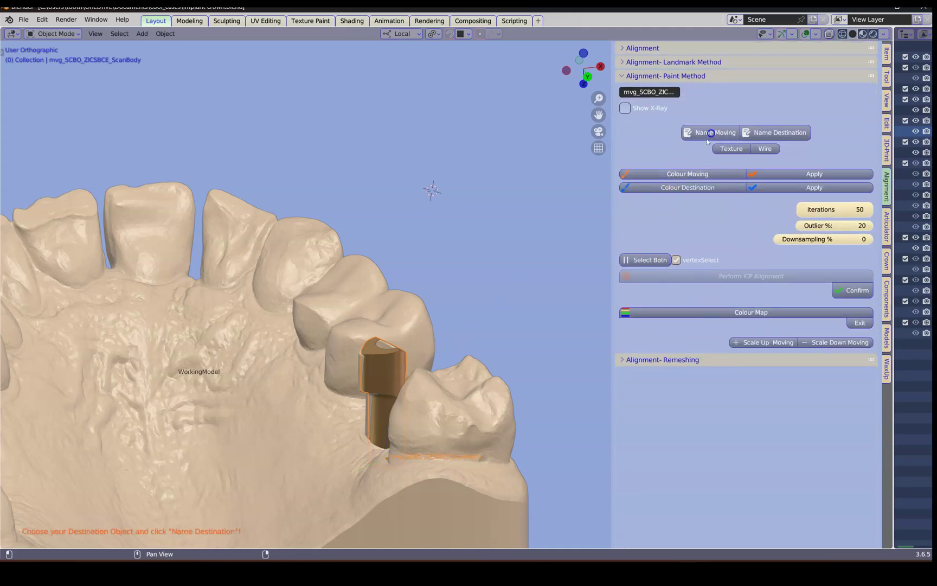
click(483, 423)
click(783, 131)
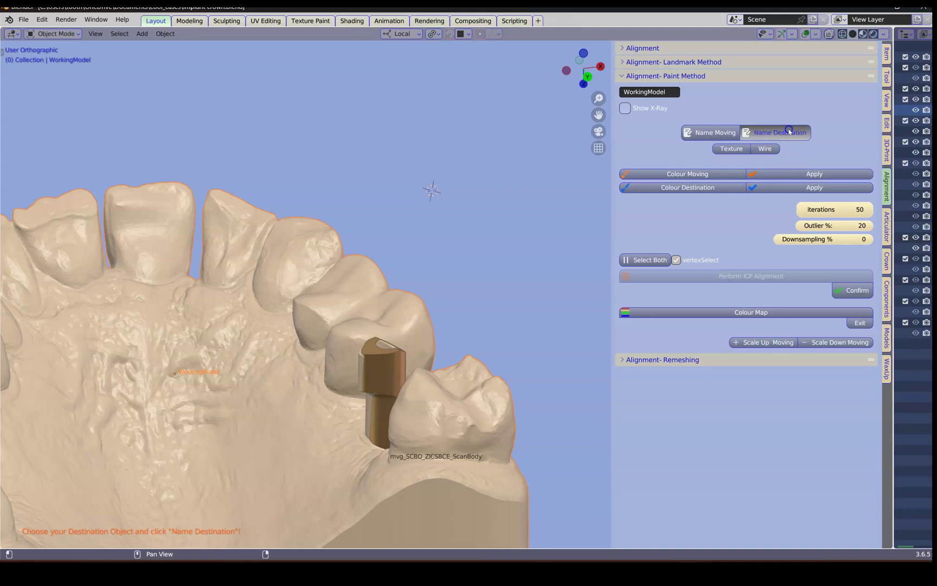
Step: Colour all faces of the moving scan body for the alignment and apply the colouring
click(682, 173)
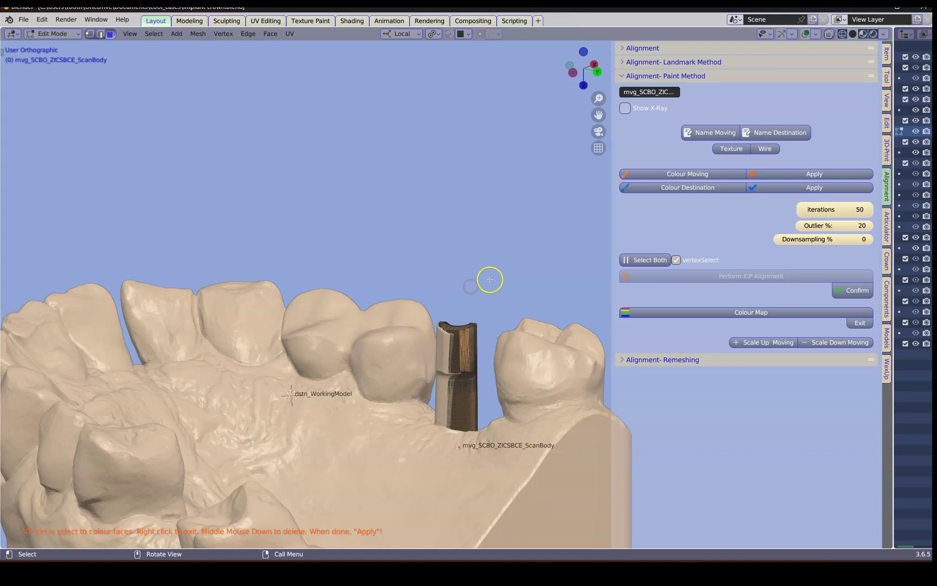
middle_drag(490, 279, 488, 283)
key(a)
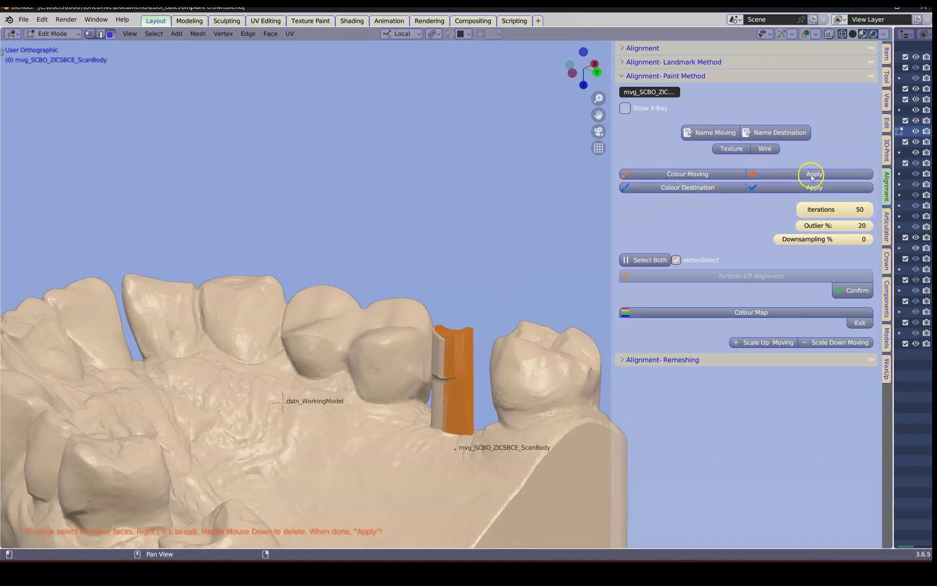
click(813, 175)
Step: Colour the scanned scan body's faces on the destination model with X-ray and circle selection, leaving out its gum end, and apply
click(701, 188)
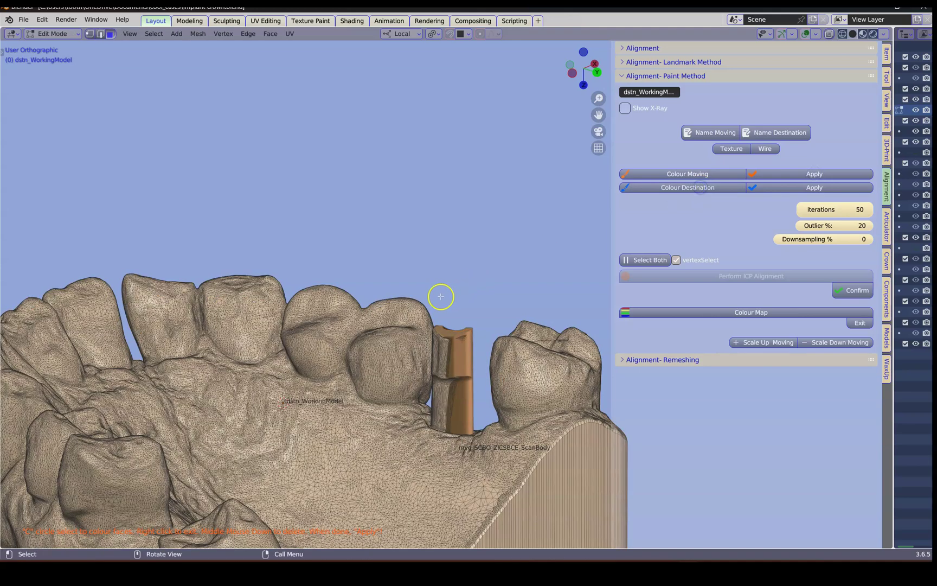
click(626, 108)
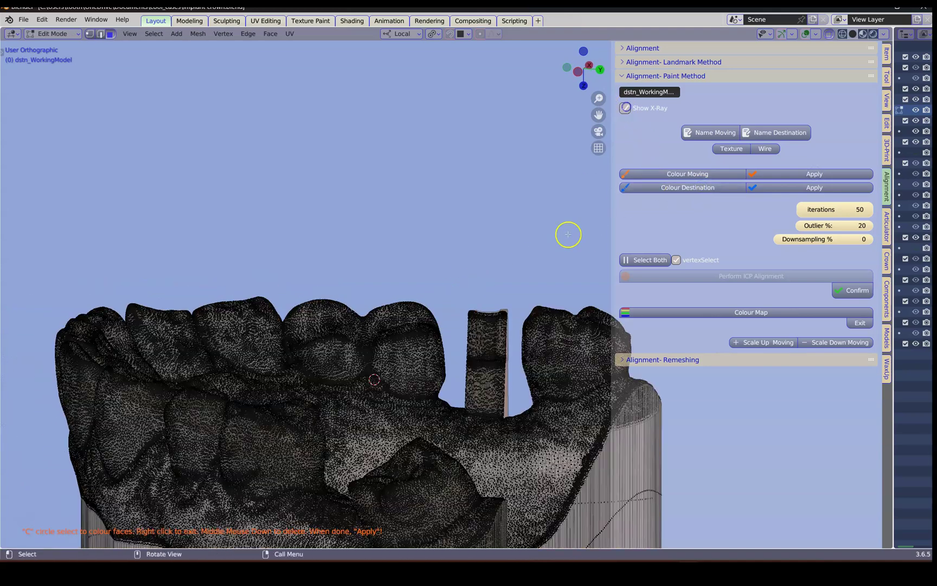
key(c)
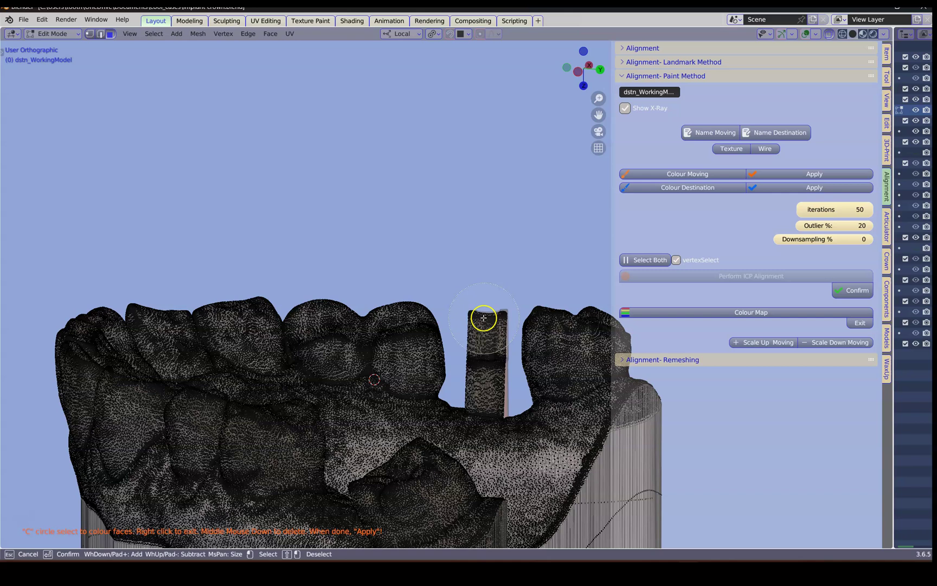
drag(484, 321, 482, 368)
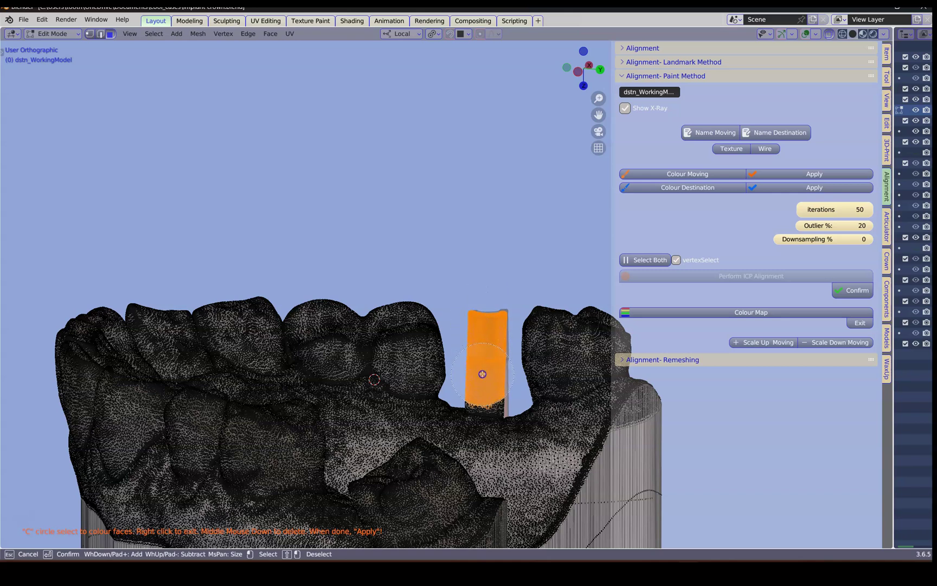
right_click(482, 374)
click(626, 108)
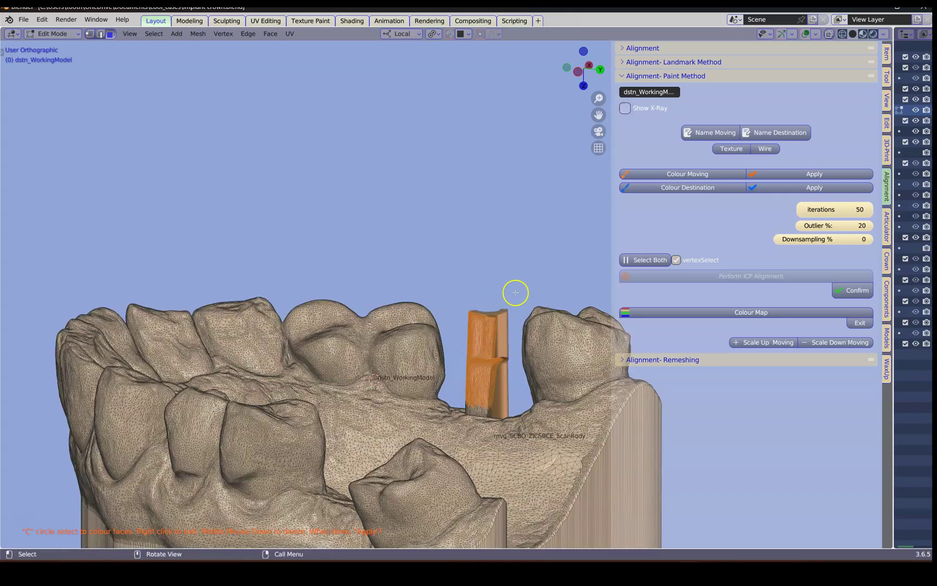
click(809, 187)
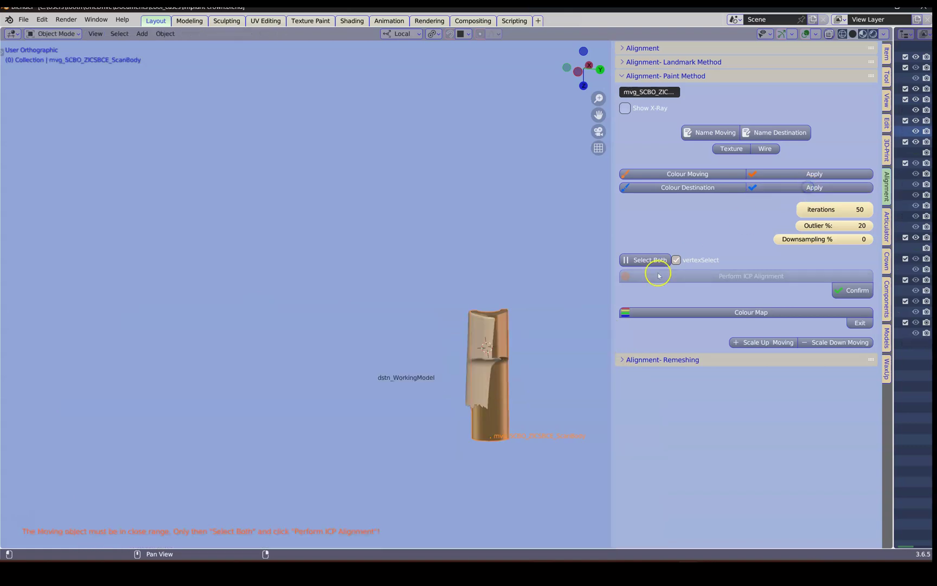
Step: Select both coloured objects, perform the ICP alignment of the scan body to the scan, and confirm it
click(649, 260)
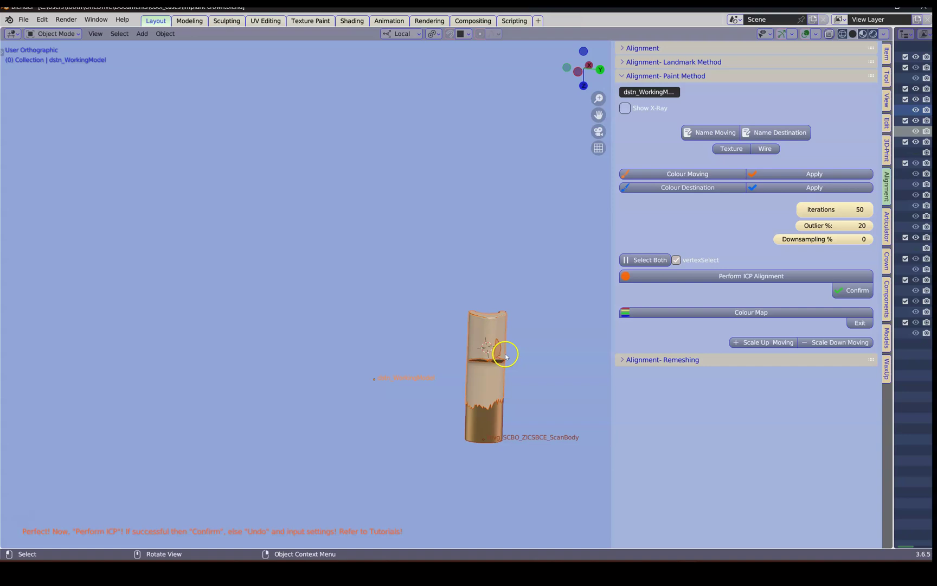
scroll(504, 355, up, 2)
shift+middle_drag(503, 349, 436, 317)
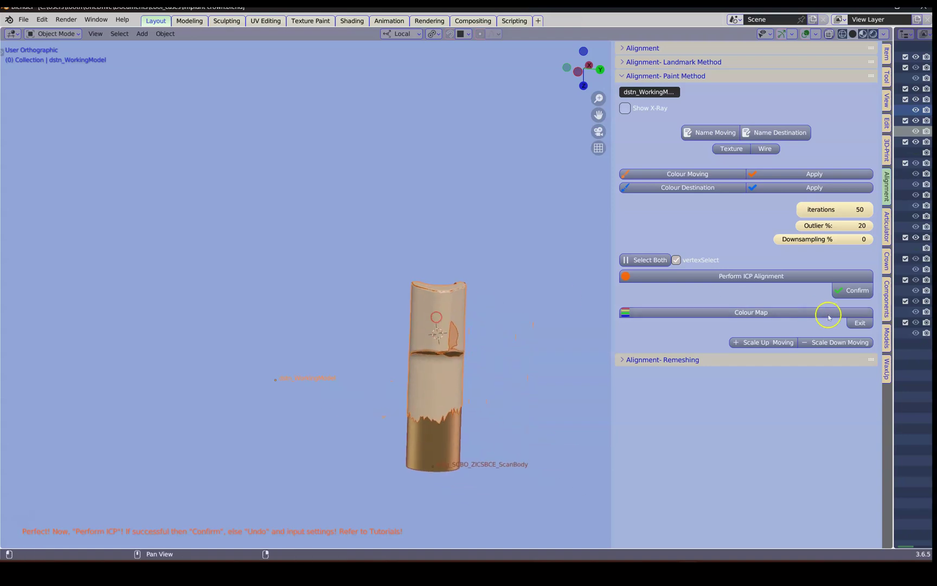
click(856, 293)
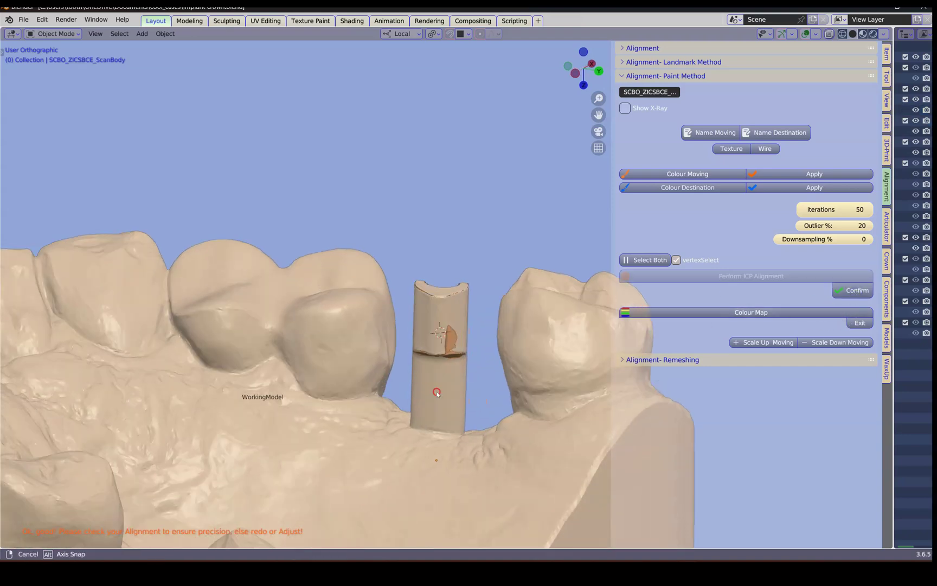
Step: Check the aligned scan body from several sides and set the working model as the model being cut
middle_drag(446, 353, 412, 352)
scroll(404, 417, down, 1)
scroll(423, 353, down, 2)
middle_drag(482, 363, 403, 310)
shift+middle_drag(453, 349, 261, 335)
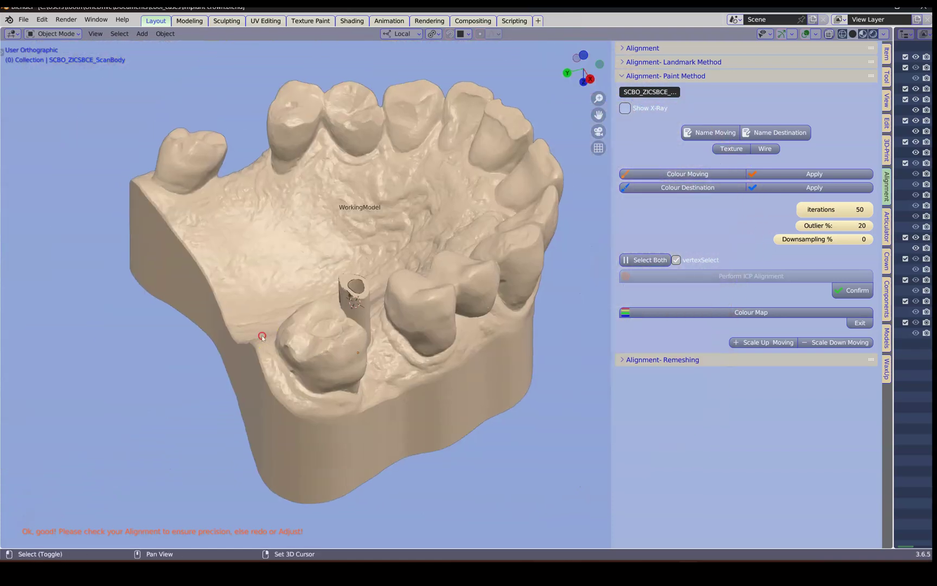
click(342, 383)
click(890, 300)
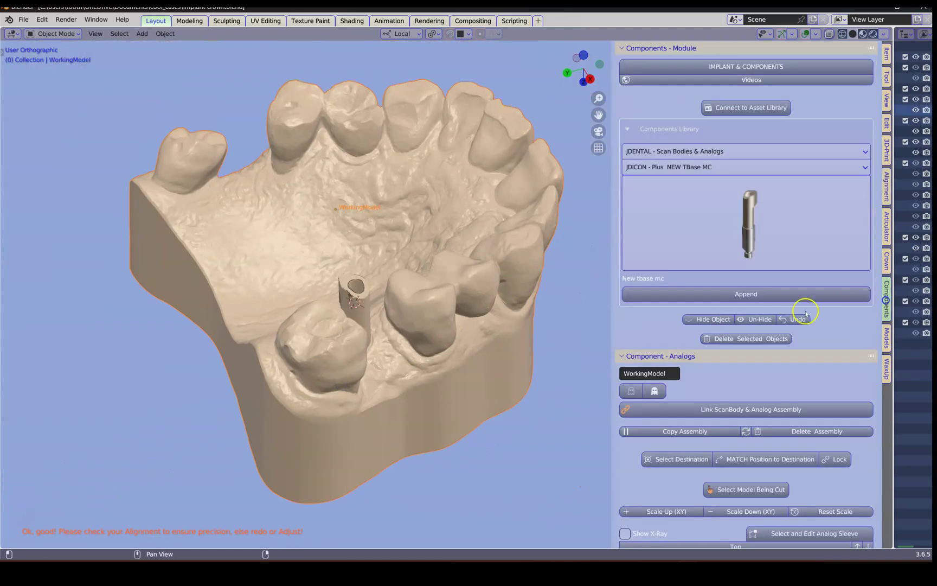
middle_drag(486, 330, 446, 291)
click(743, 410)
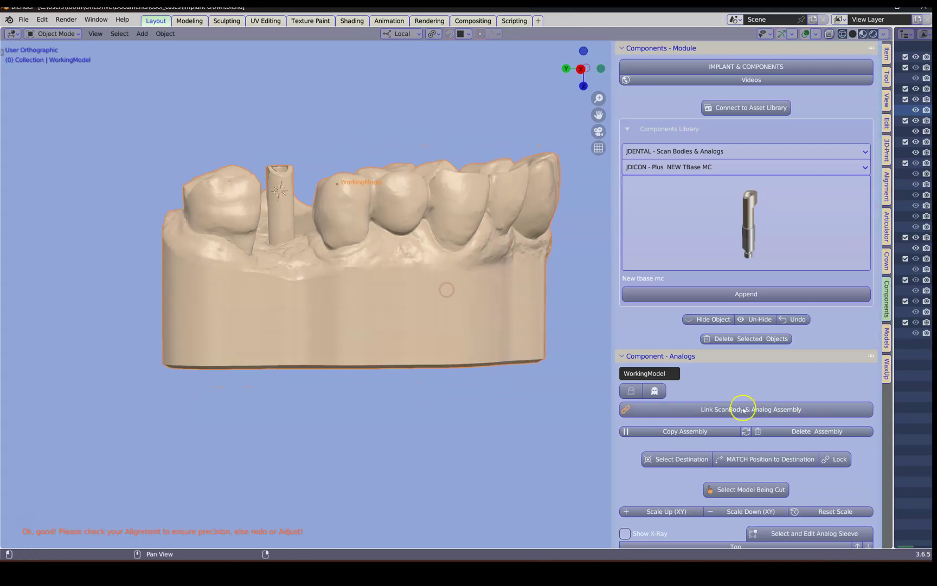
scroll(700, 449, down, 3)
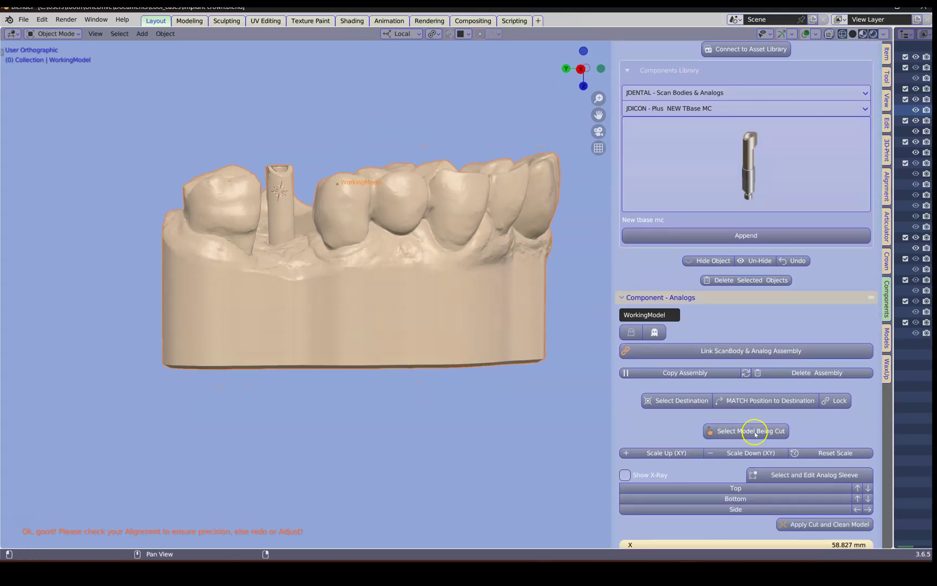
click(748, 433)
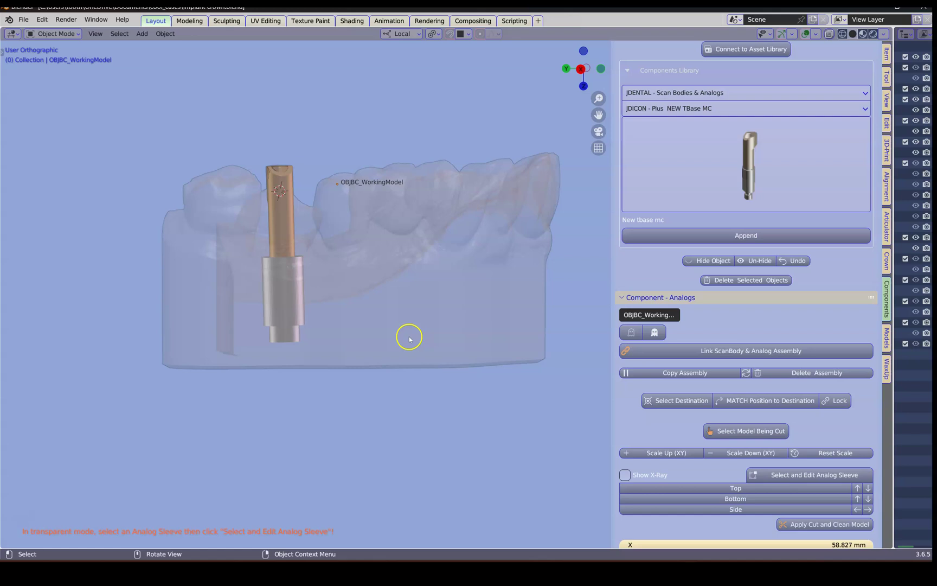
Step: Select the analog sleeve inside the transparent model and turn it into an editable analog cutter
shift+middle_drag(394, 332, 527, 363)
scroll(407, 356, up, 3)
click(397, 357)
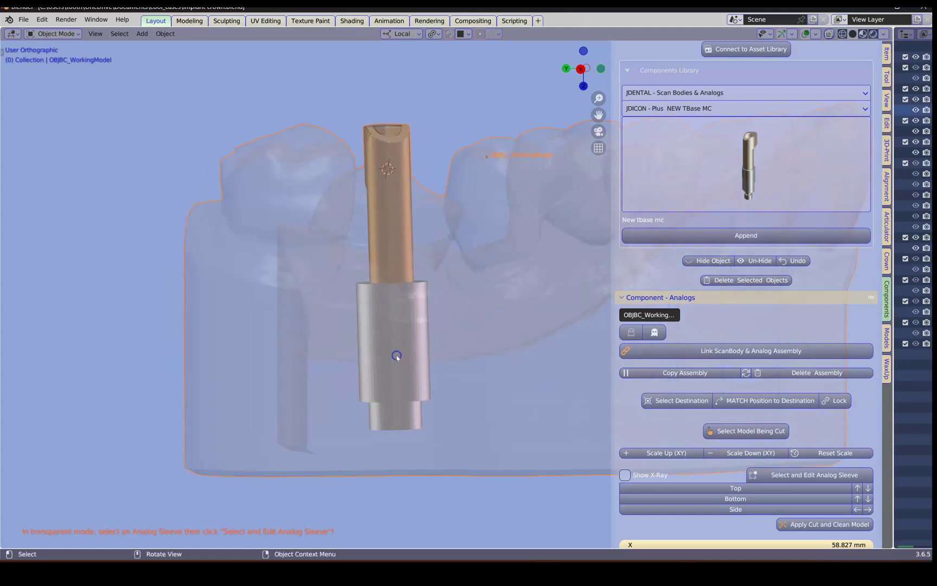
click(406, 332)
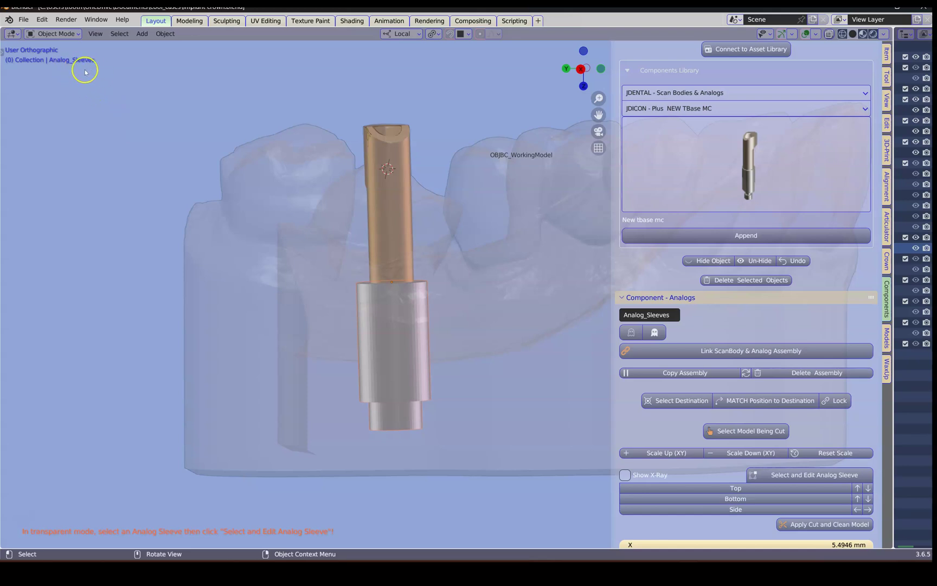
scroll(784, 424, down, 1)
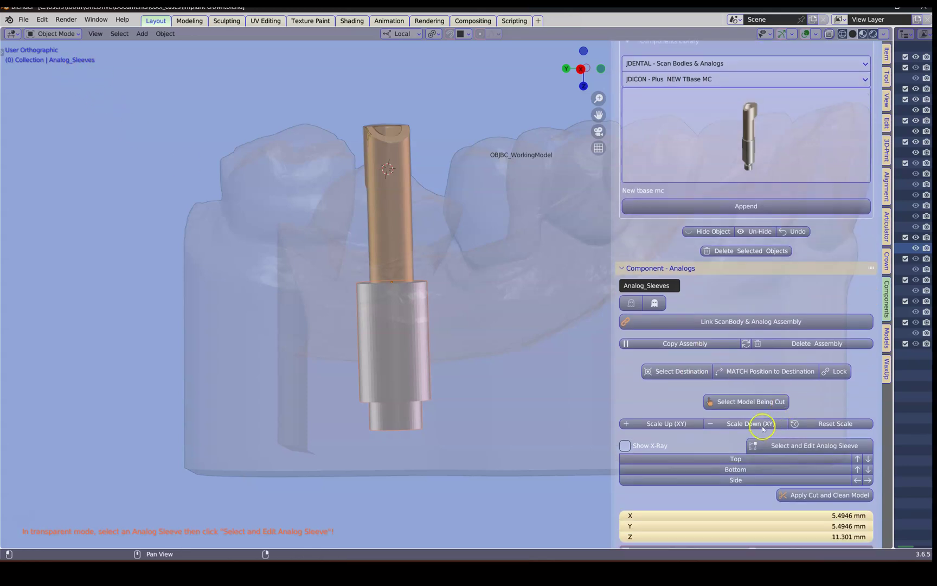
click(795, 447)
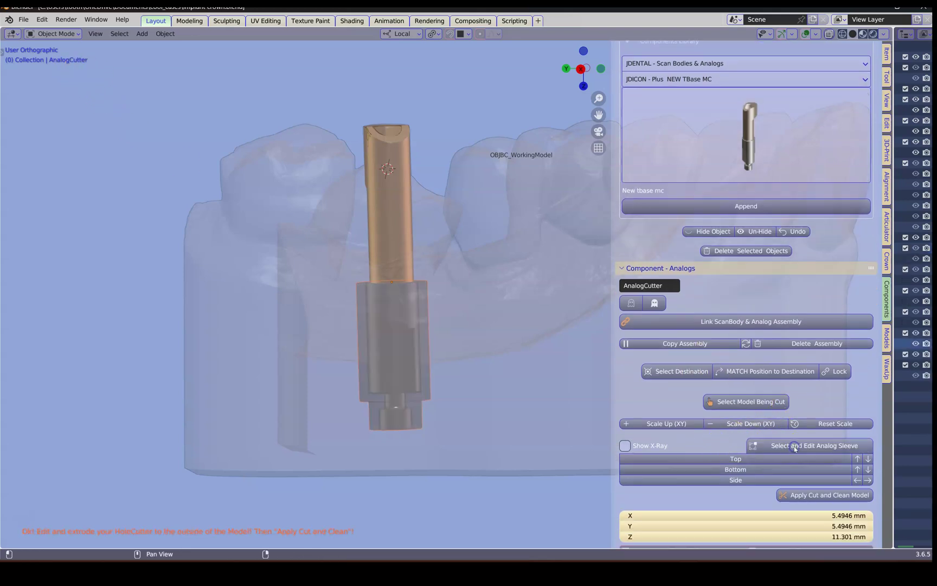
Step: Extend the analog cutter's top by three increments and its bottom by four, past the model base, for a 25.301 mm length
click(858, 458)
click(857, 458)
click(857, 458)
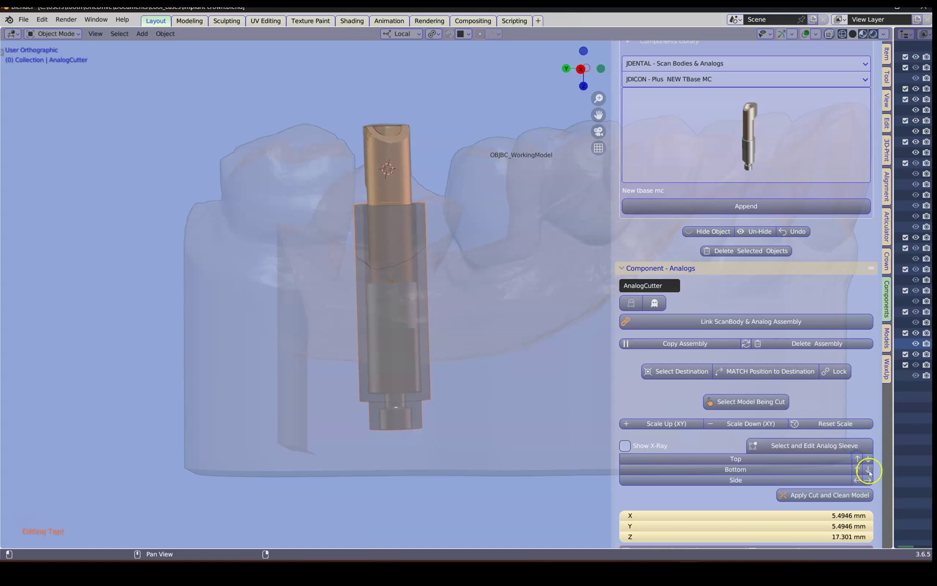
click(868, 470)
click(869, 470)
click(868, 470)
click(869, 469)
shift+middle_drag(494, 420, 417, 387)
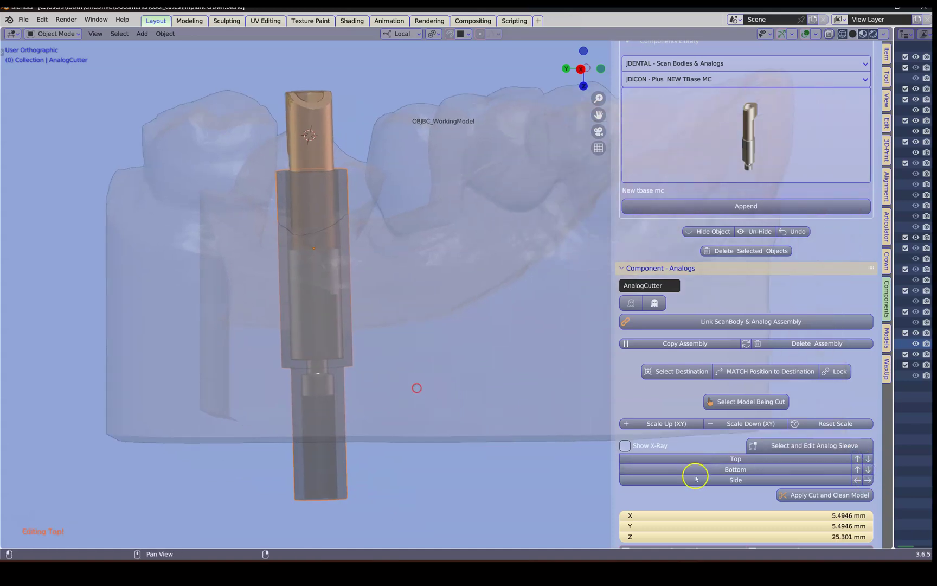
Step: Apply the cut and clean the working model with the analog cutter, and hide the scan bodies
click(830, 498)
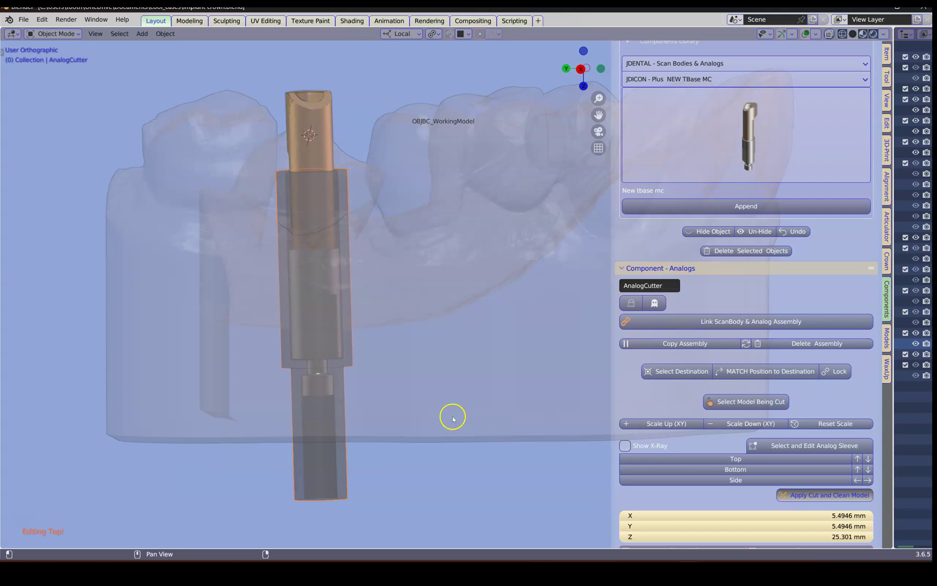
scroll(739, 359, down, 5)
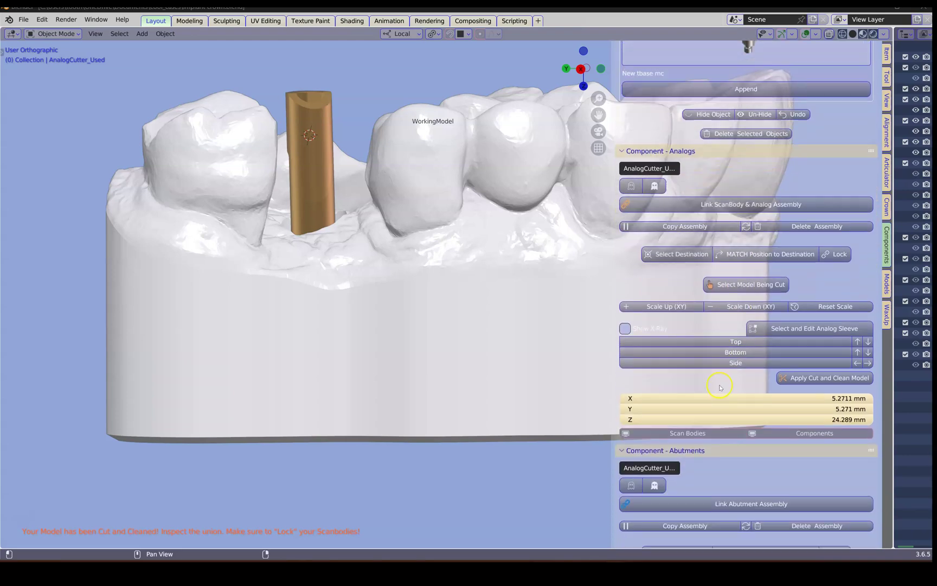
click(679, 434)
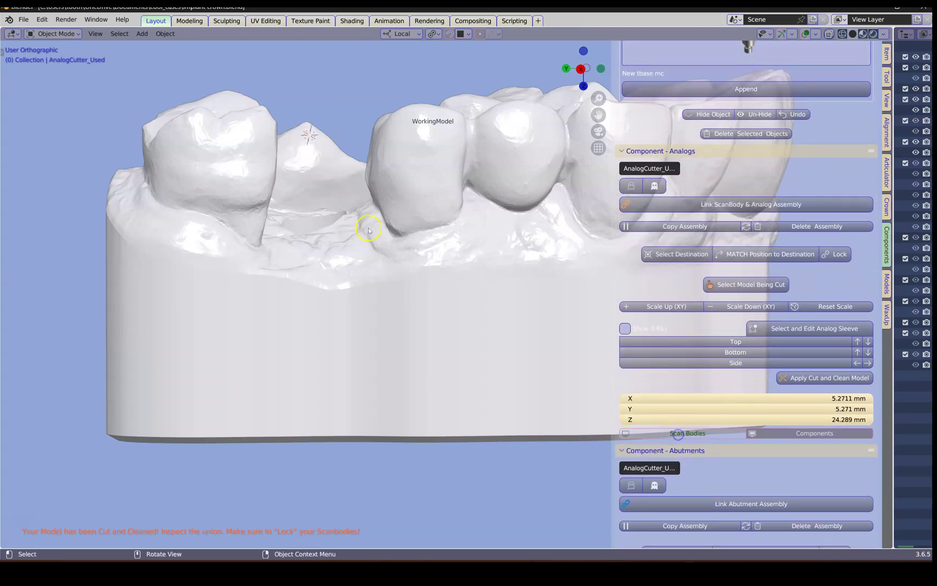
Step: Select the analog replica in the cut socket and examine from above how it sits in the working model
middle_drag(379, 325, 323, 192)
click(298, 170)
key(KP_Decimal)
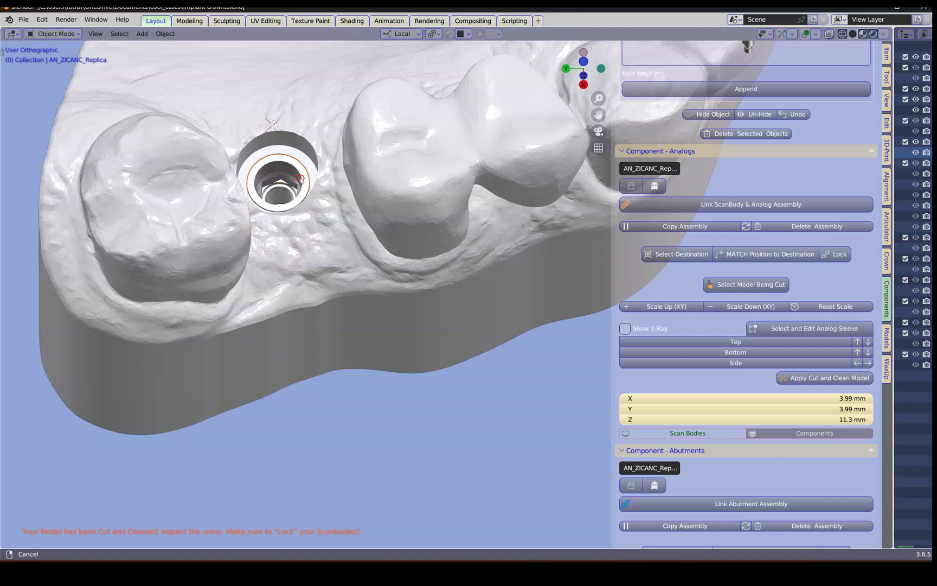
scroll(326, 271, down, 2)
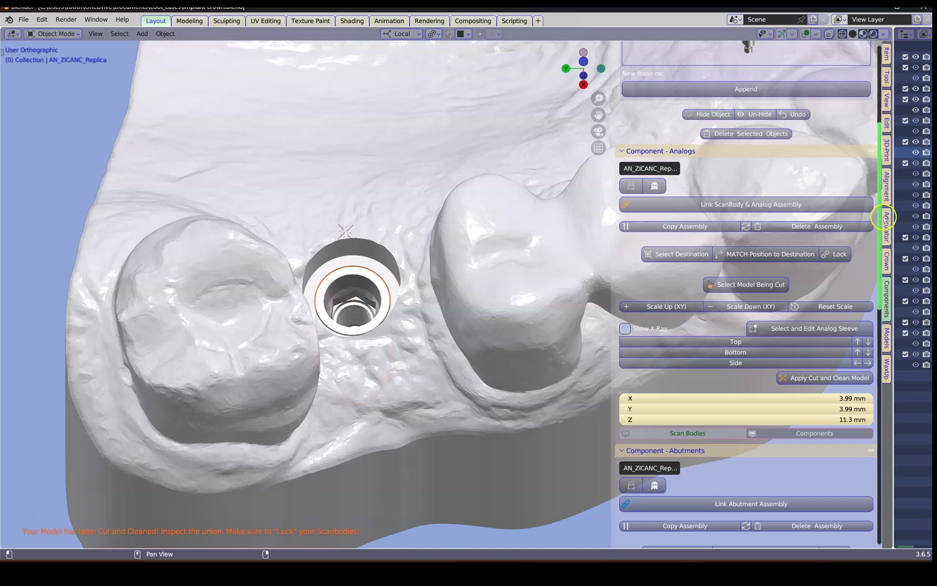
click(888, 289)
scroll(434, 224, down, 1)
shift+middle_drag(434, 226, 345, 226)
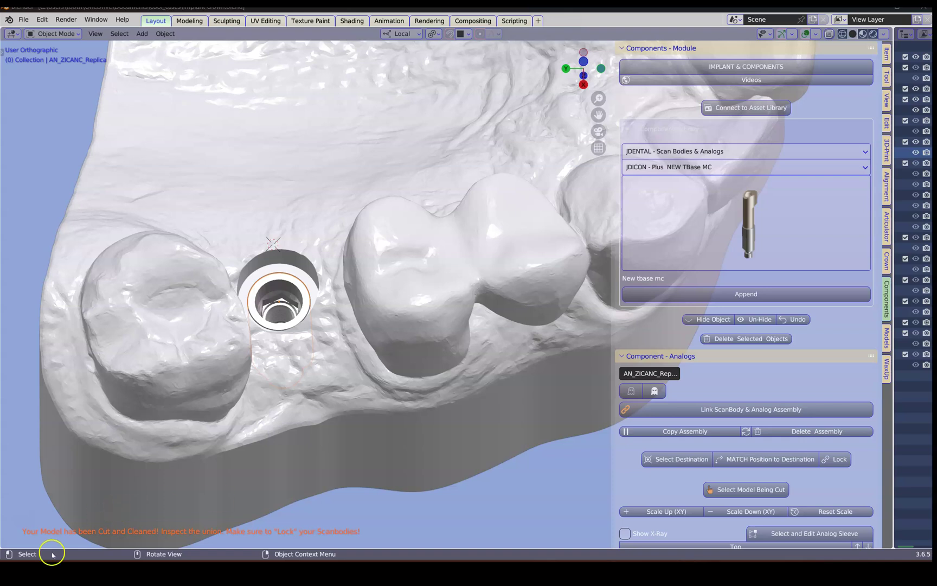
Step: Append the Zictib 15n - h5,7 abutment from the JDENTAL - Abutments library, JDICON - Plus NEW TBase category
click(735, 152)
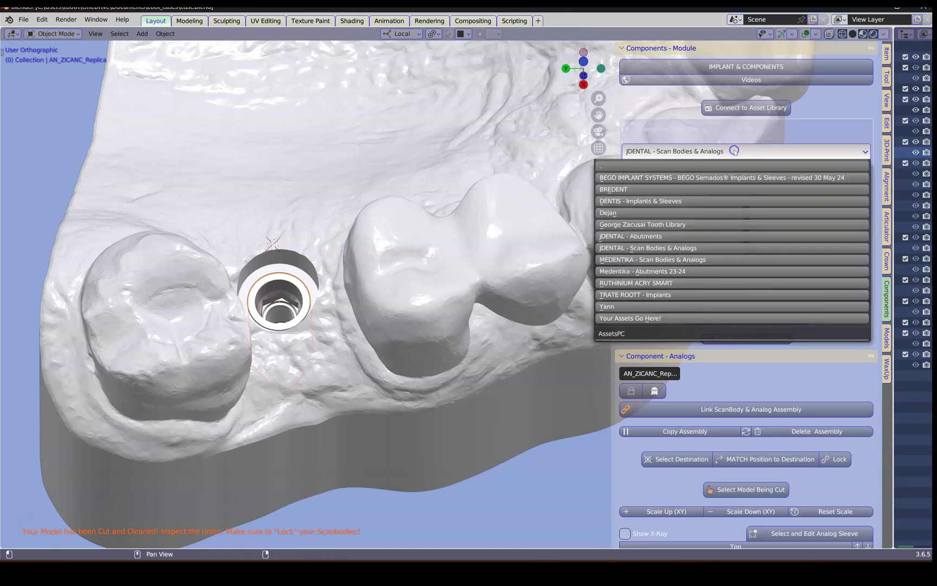
click(681, 237)
click(746, 170)
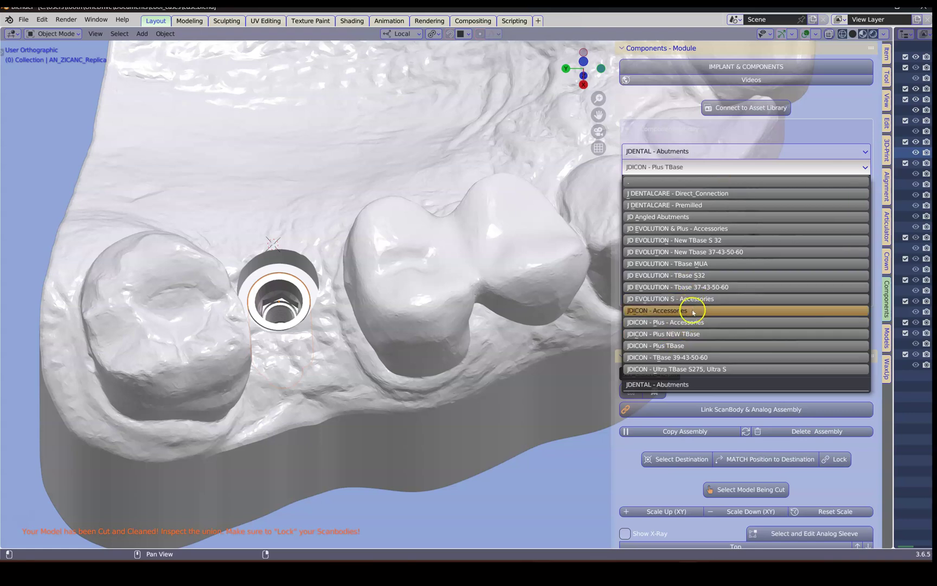
click(697, 334)
click(720, 230)
click(389, 309)
click(784, 293)
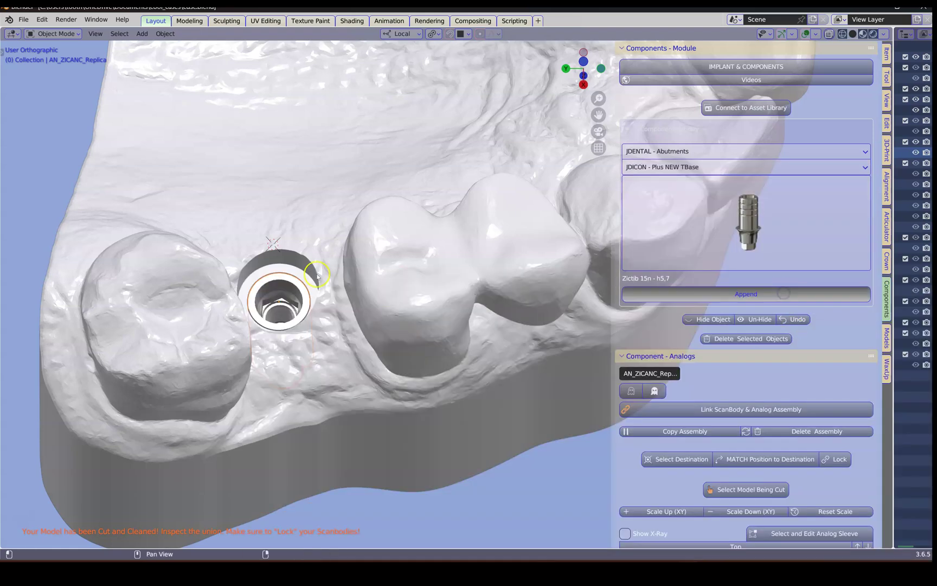
Step: Hide the working model to isolate the imported abutment and the analog
scroll(317, 275, down, 5)
middle_drag(333, 285, 202, 222)
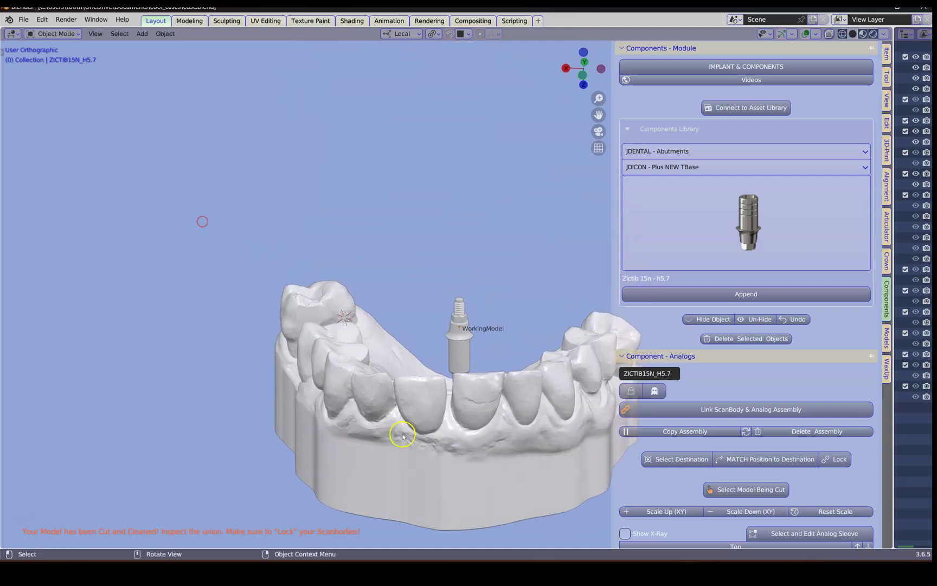
click(405, 434)
key(h)
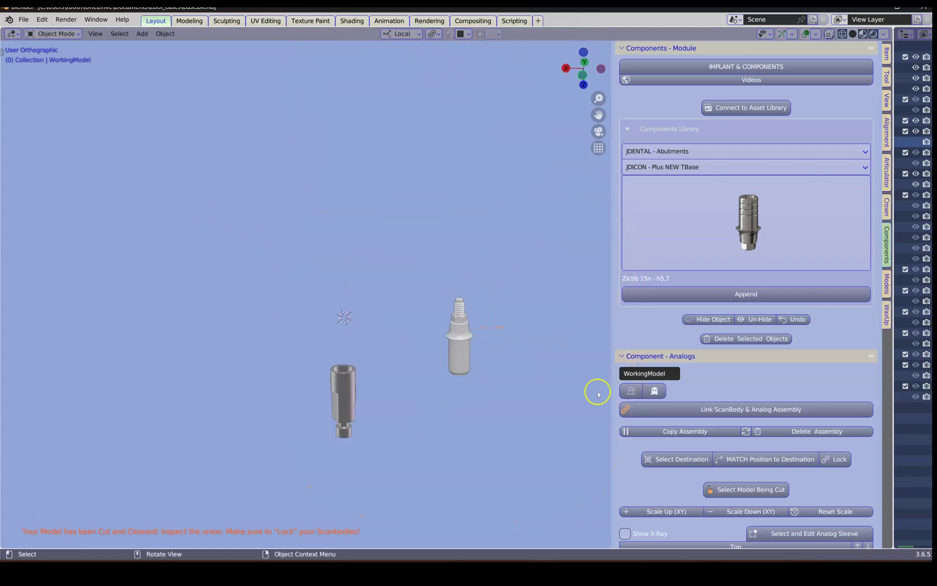
Step: Show the abutment in X-ray, select its sleeve as the parent plus the other abutment parts, and link the abutment assembly
scroll(665, 418, down, 12)
click(631, 383)
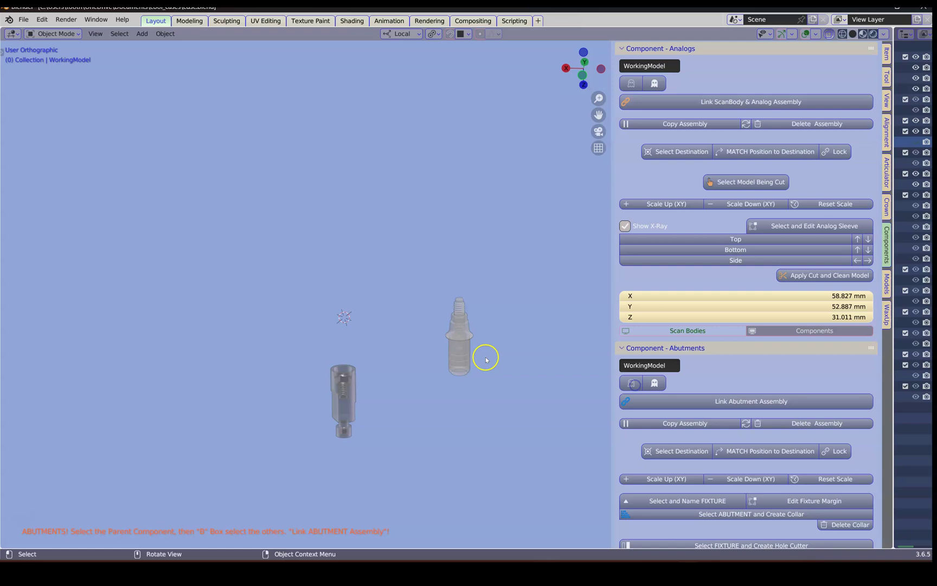
click(460, 342)
key(b)
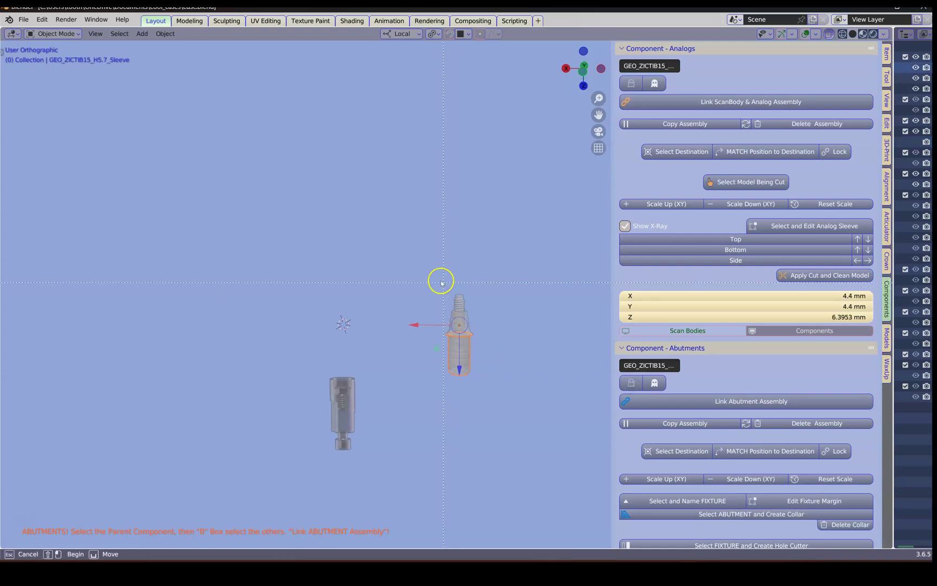
drag(471, 342, 472, 343)
click(700, 401)
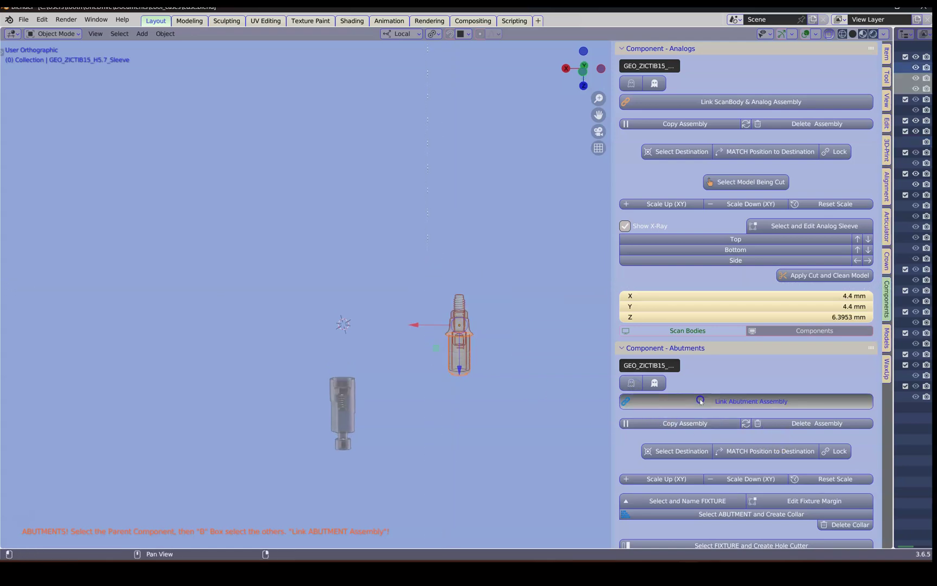
Step: Set the analog replica as the destination and match the abutment sleeve assembly to its position
click(434, 325)
click(348, 401)
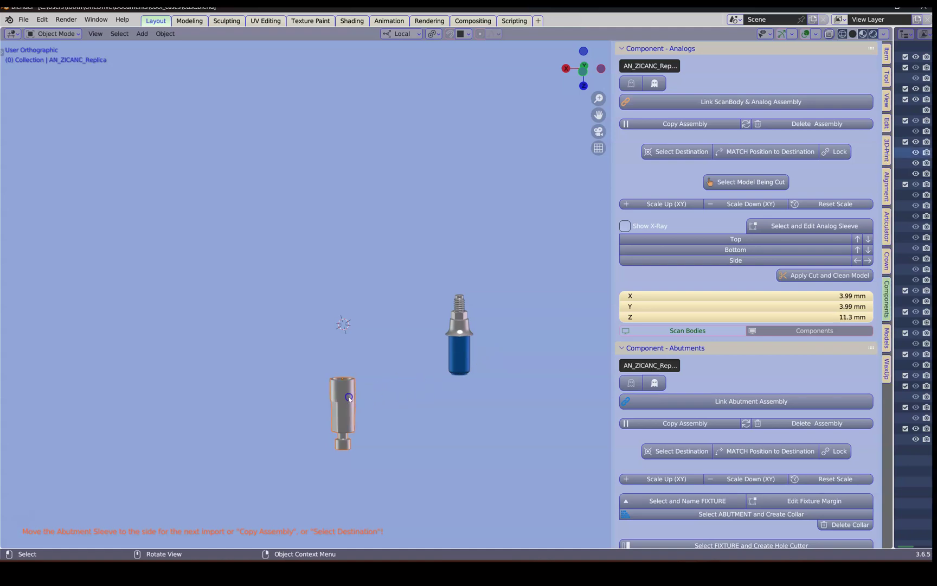
middle_drag(348, 400, 356, 430)
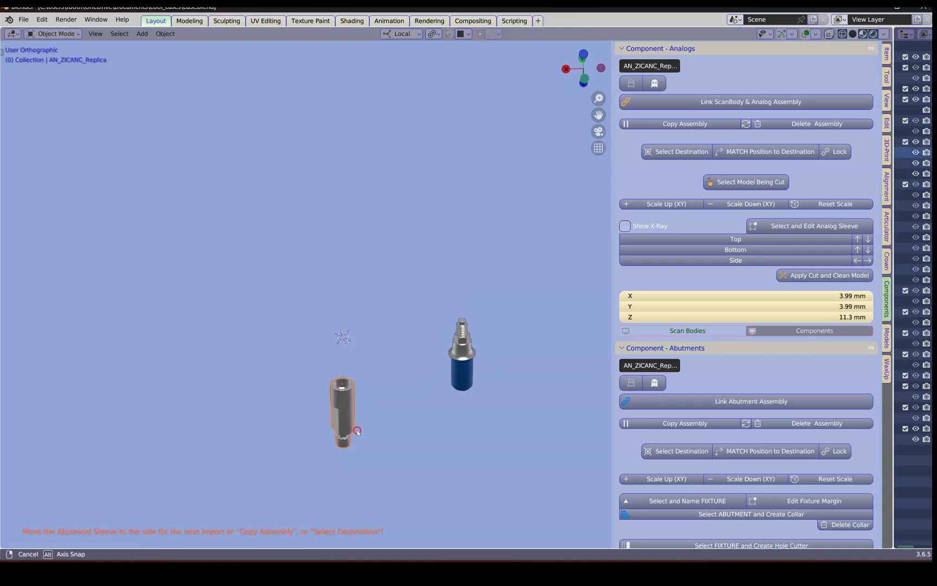
click(676, 451)
click(462, 374)
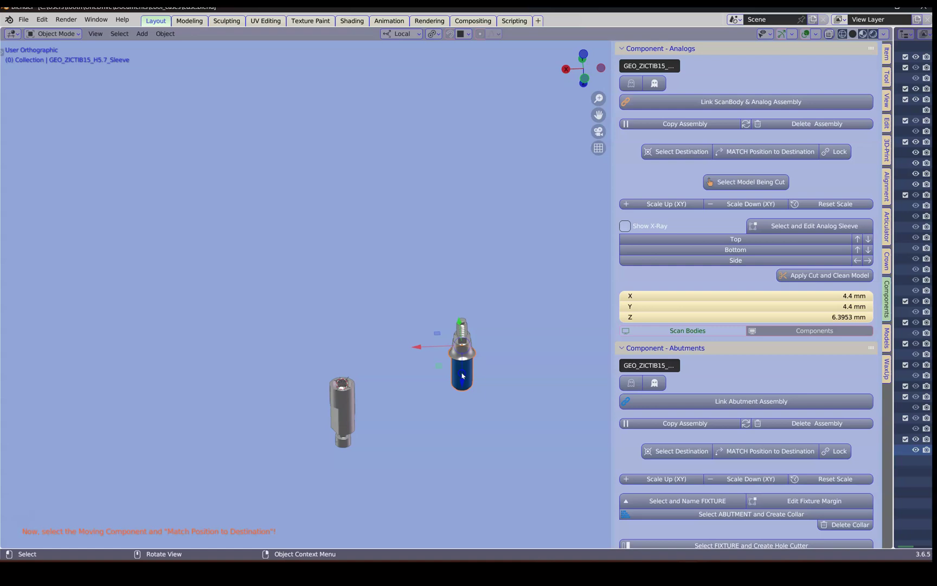
click(769, 452)
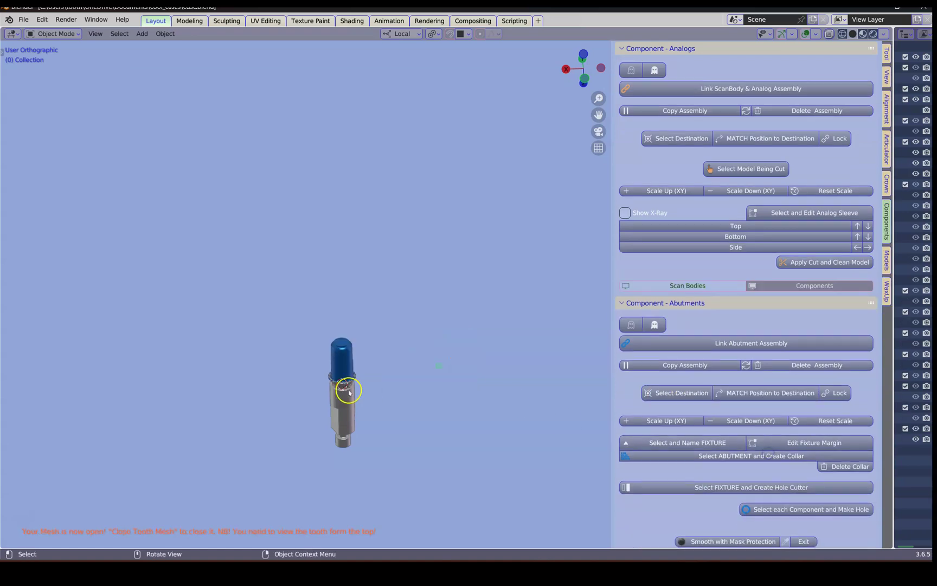
Step: Unhide the working model and view the abutment sleeve seated in the analog socket
key(alt+h)
middle_drag(318, 378, 444, 228)
middle_drag(345, 324, 304, 364)
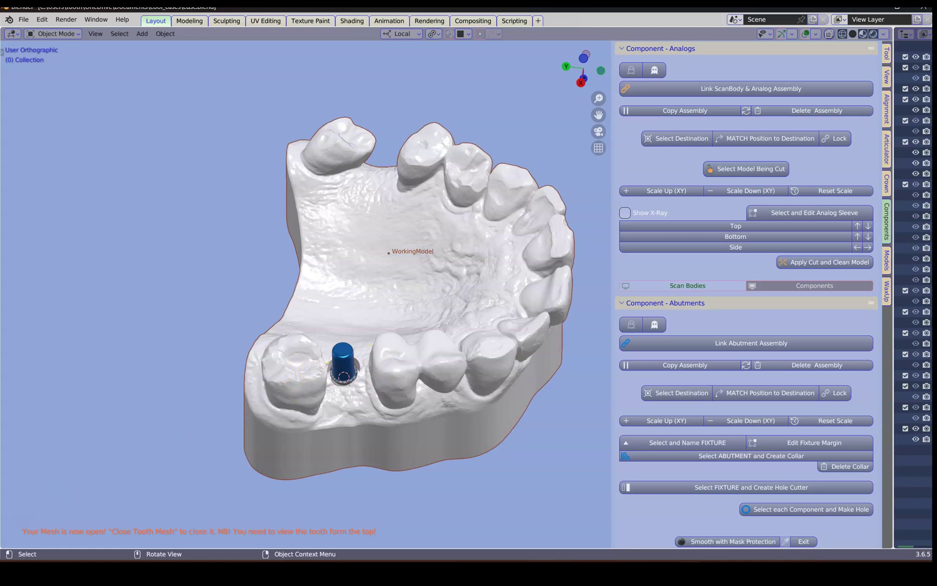
Step: Move the working model to the crown module's Working Models collection
click(464, 383)
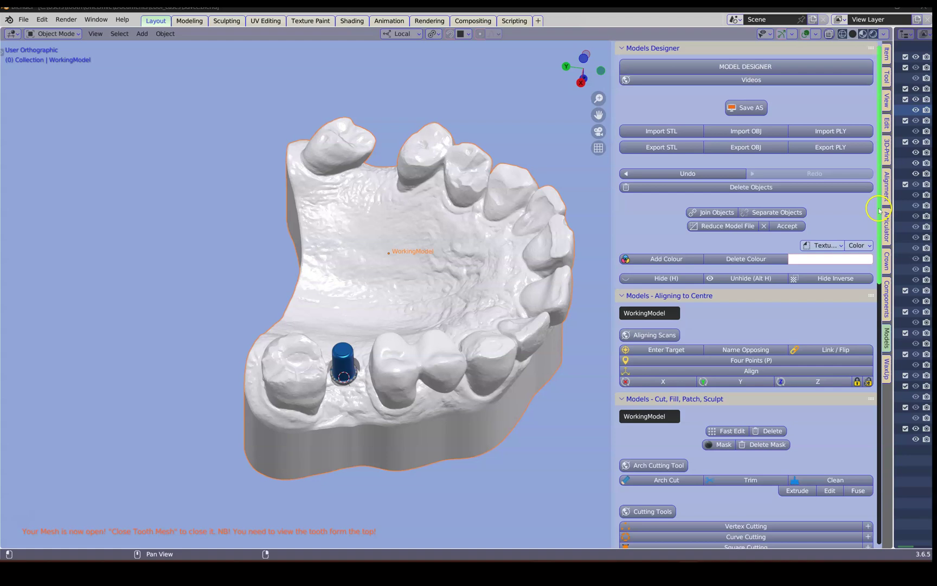
click(887, 262)
click(732, 132)
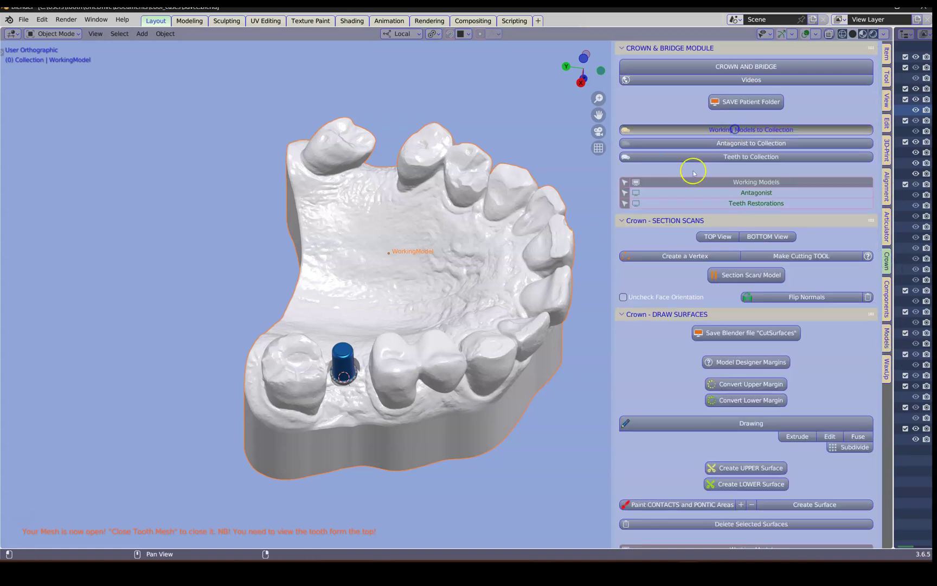
scroll(745, 314, down, 2)
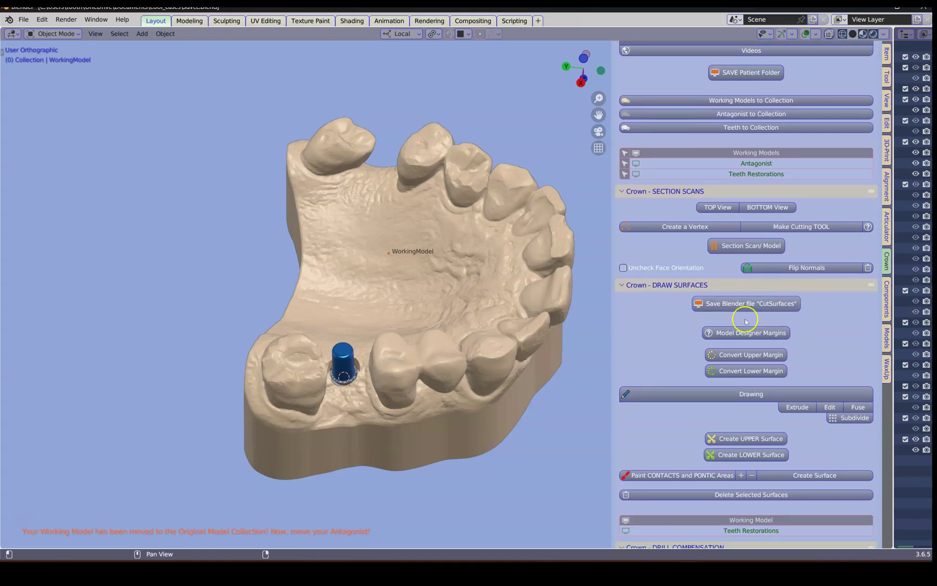
Step: Paint the contact areas on the two teeth beside the implant and create surfaces from them
click(464, 343)
scroll(791, 348, down, 1)
scroll(791, 348, down, 3)
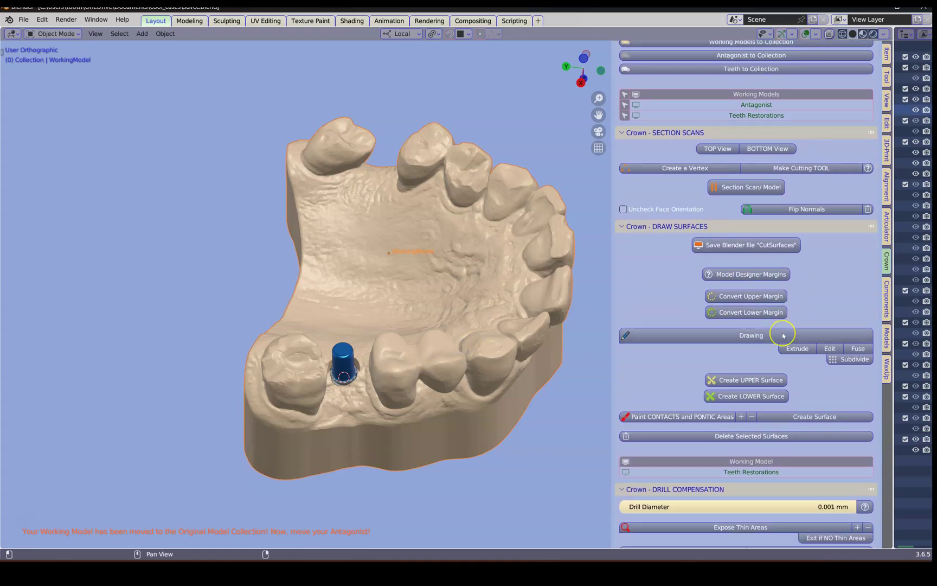
scroll(783, 335, down, 3)
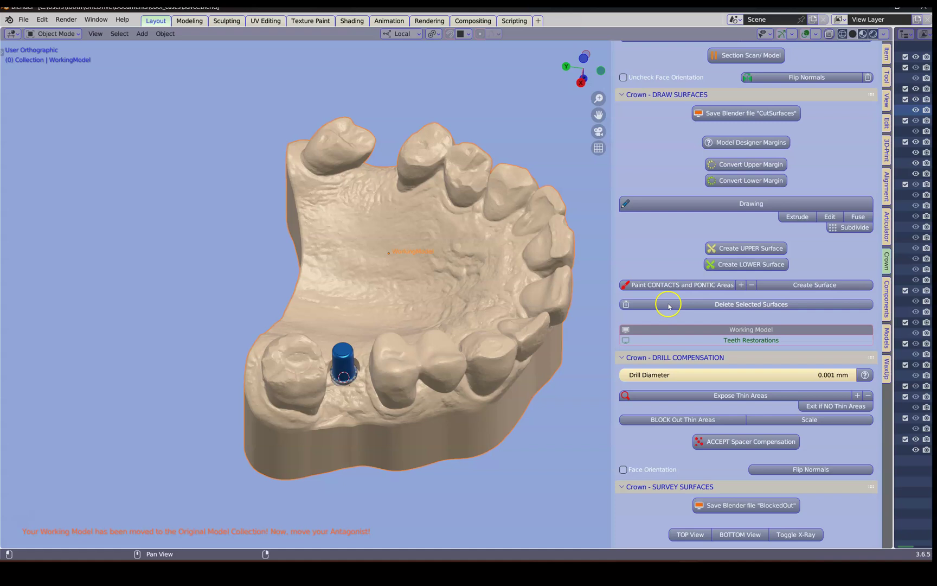
click(675, 286)
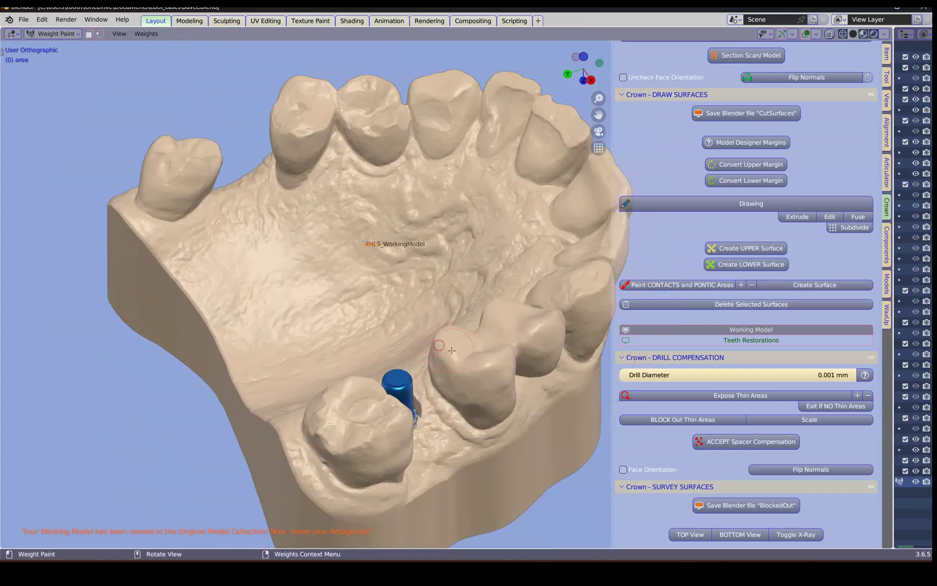
mouse_move(455, 348)
mouse_down()
mouse_move(441, 371)
mouse_move(471, 379)
mouse_move(483, 369)
mouse_move(459, 347)
mouse_up()
middle_drag(424, 364, 362, 327)
mouse_move(443, 281)
mouse_down()
mouse_move(395, 294)
mouse_move(407, 323)
mouse_up()
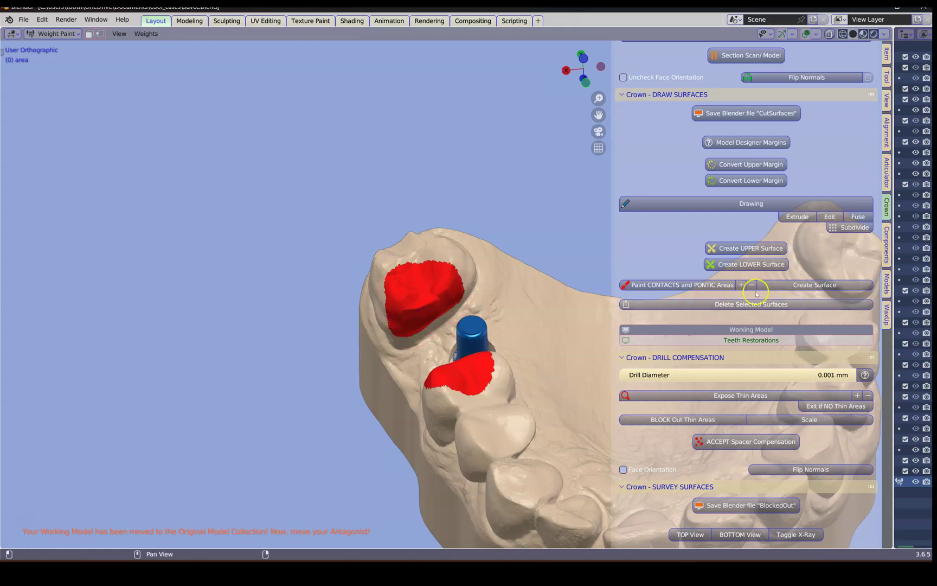
click(824, 286)
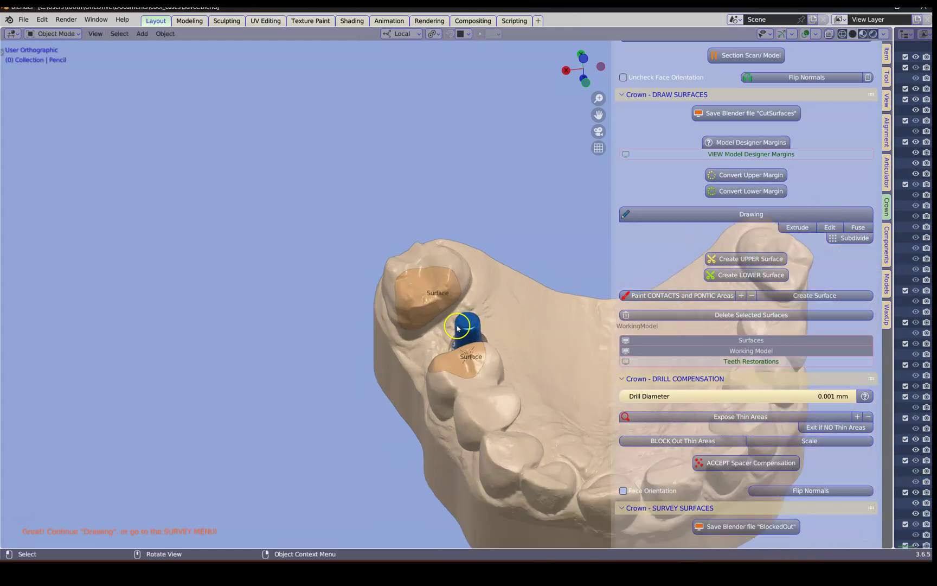
Step: Select the blue abutment sleeve and duplicate it in place
middle_drag(513, 346, 549, 329)
scroll(549, 329, up, 4)
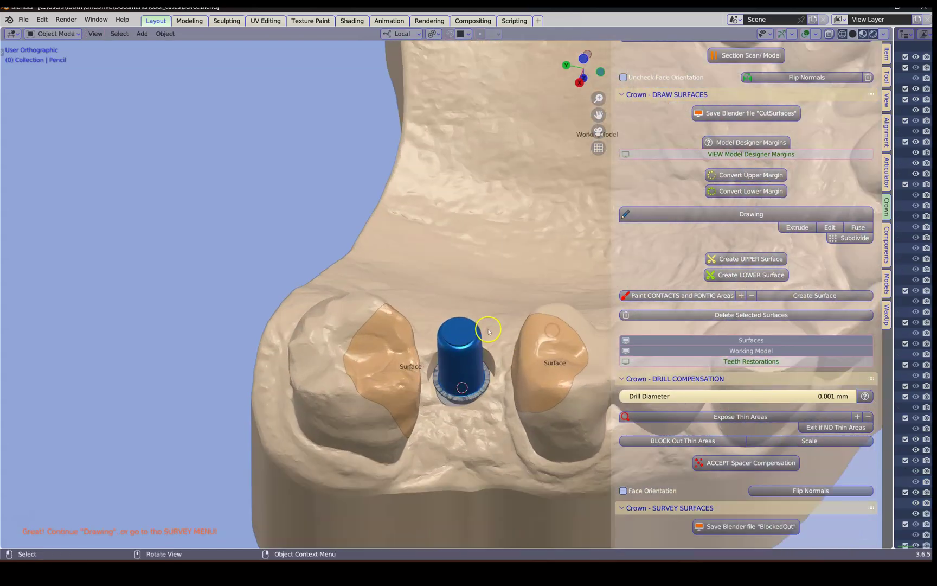
click(467, 334)
shift+middle_drag(467, 334, 441, 288)
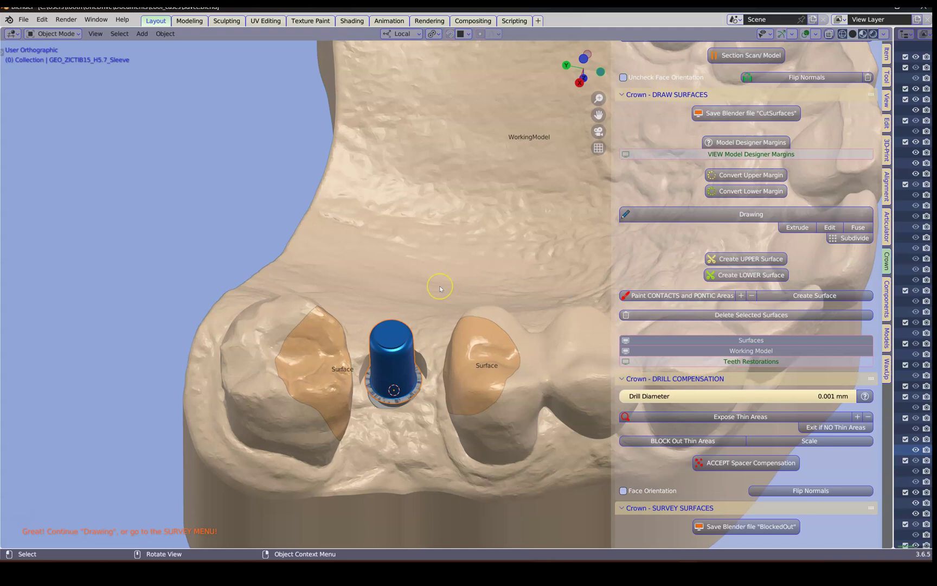
key(shift)
key(shift+d)
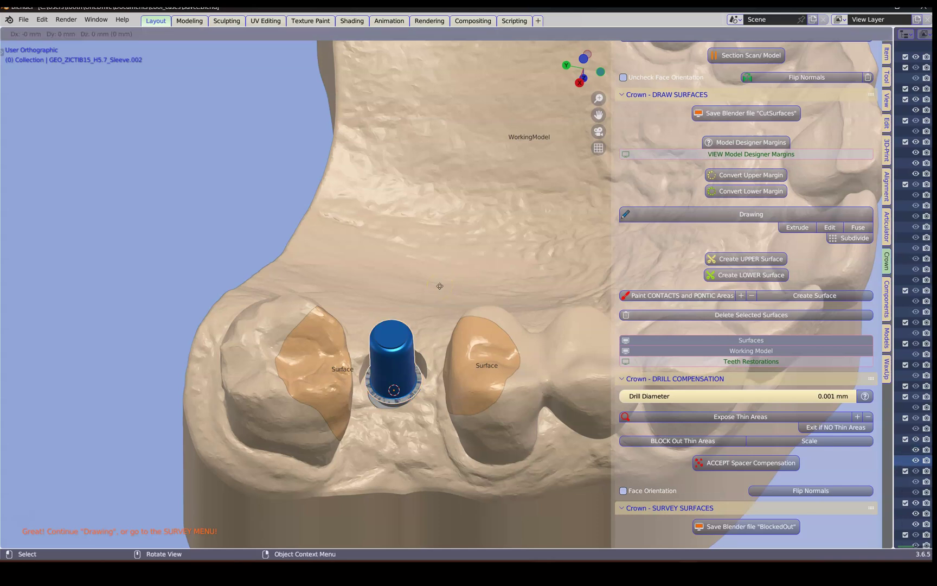
right_click(440, 285)
Step: Add both neighbouring contact surfaces to the duplicated sleeve selection and survey them as upper surfaces
shift+click(328, 350)
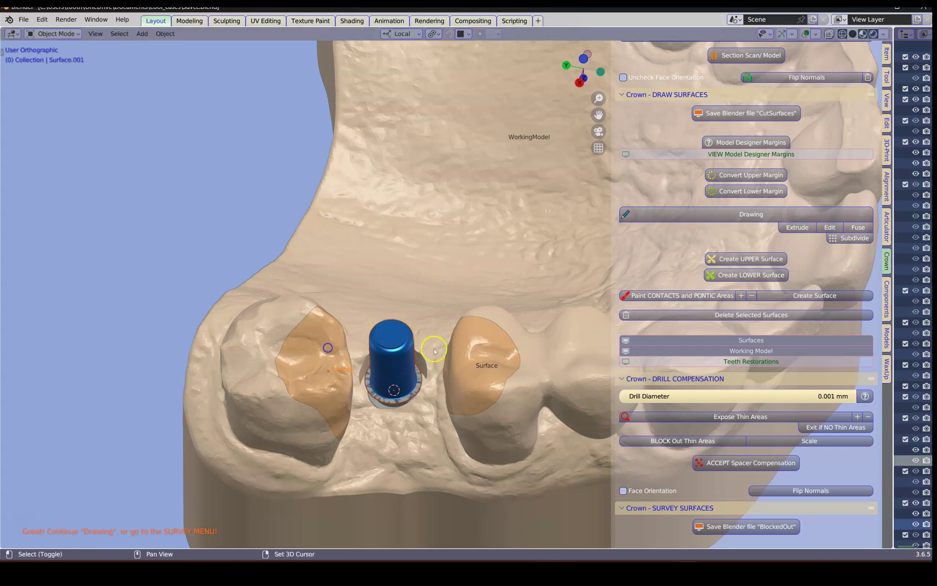
shift+click(471, 349)
scroll(796, 367, down, 3)
scroll(797, 368, down, 4)
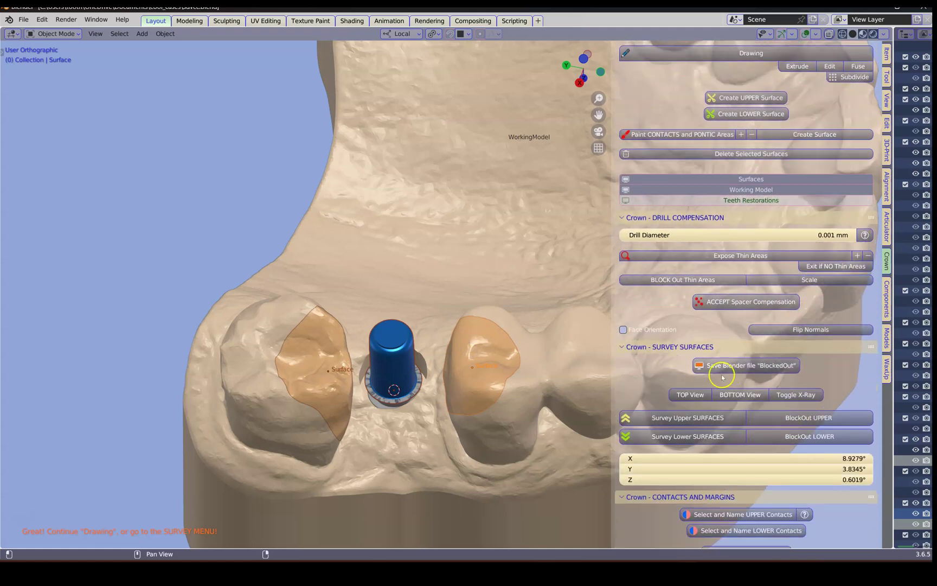
click(654, 418)
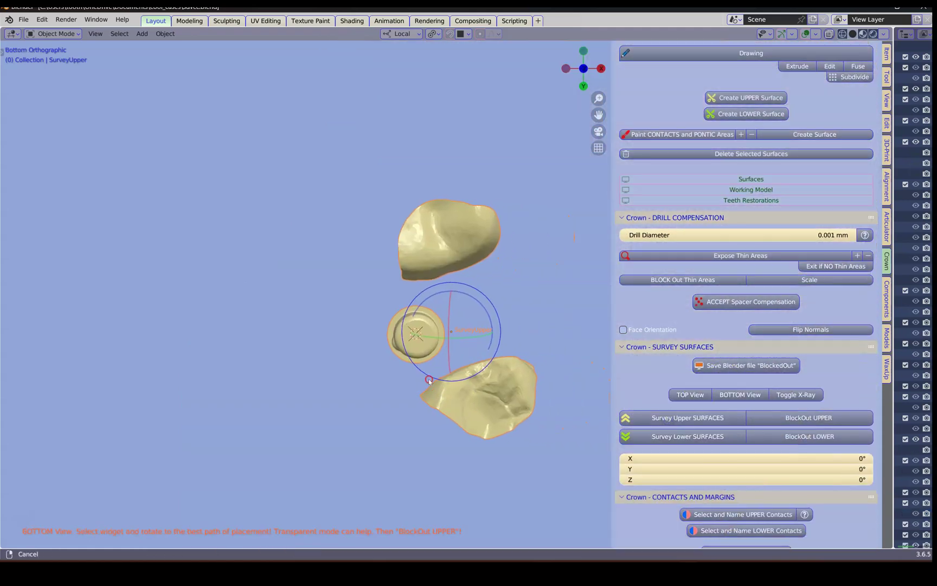
Step: Rotate the survey to a placement path of about -1.14° X, 0.56° Y and -0.17° Z, and block out the upper surfaces
scroll(404, 370, up, 3)
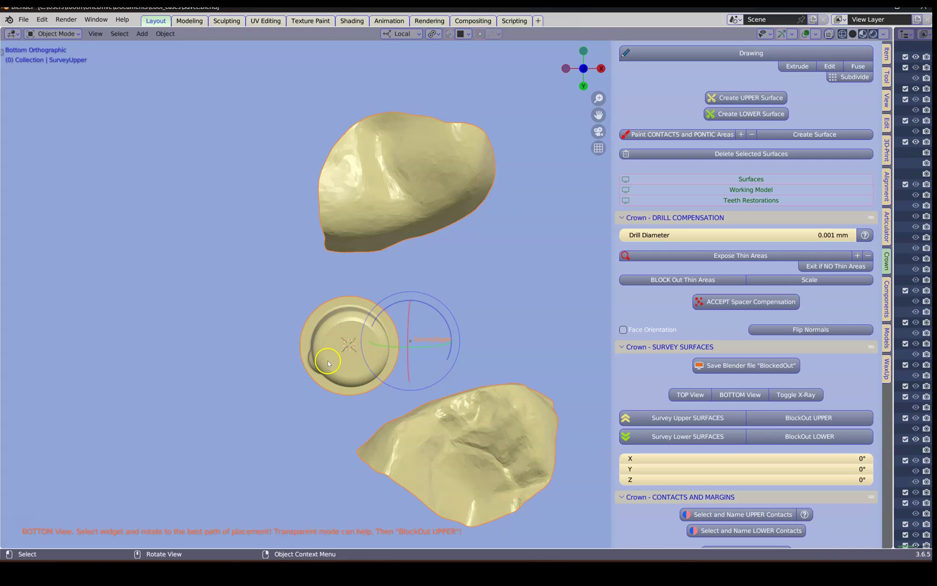
drag(423, 368, 422, 362)
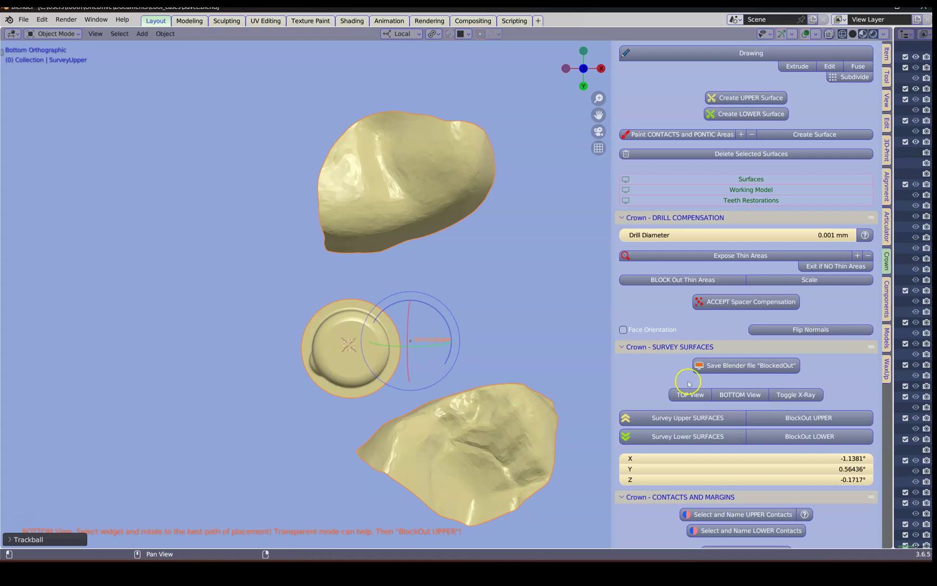
click(810, 421)
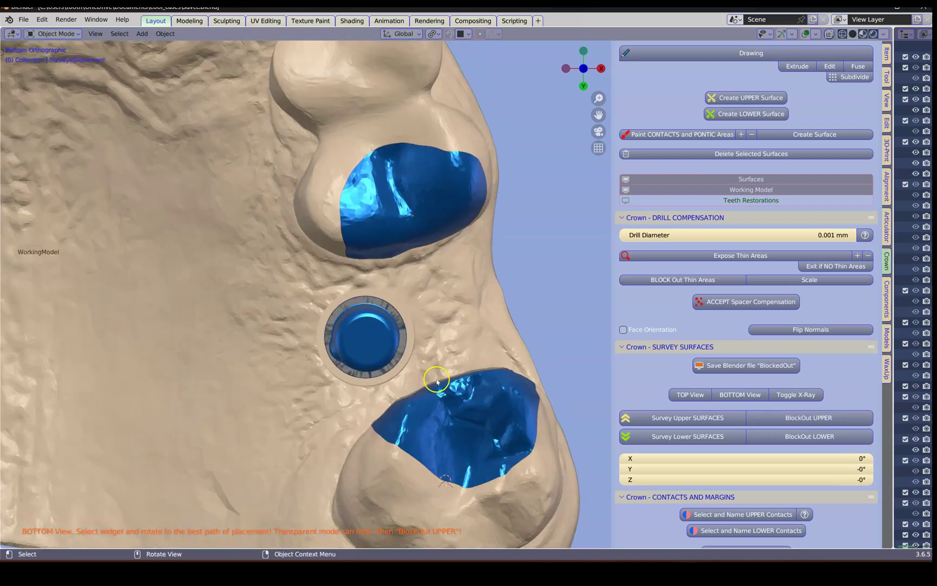
Step: Name the two surveyed surfaces on the neighbouring teeth as upper contacts
scroll(814, 393, down, 6)
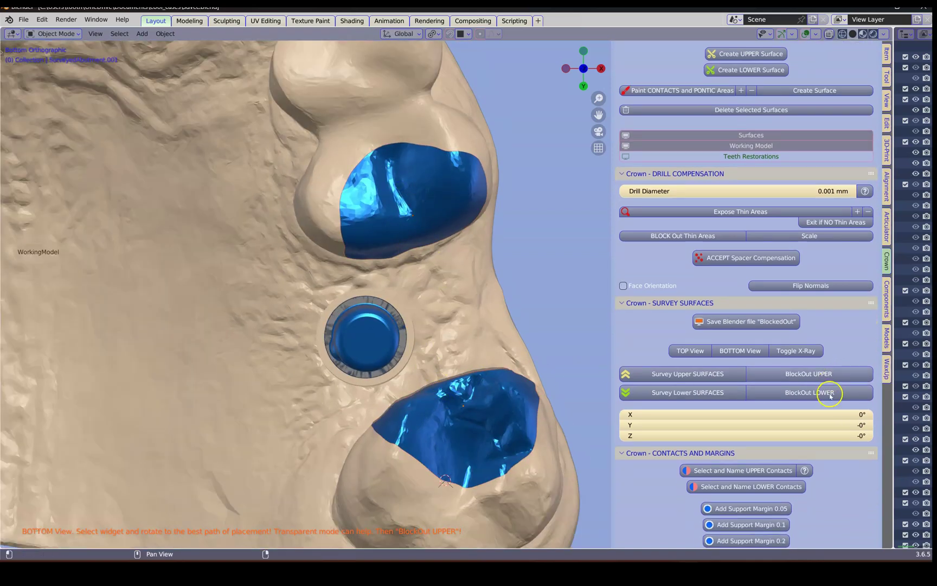
click(755, 384)
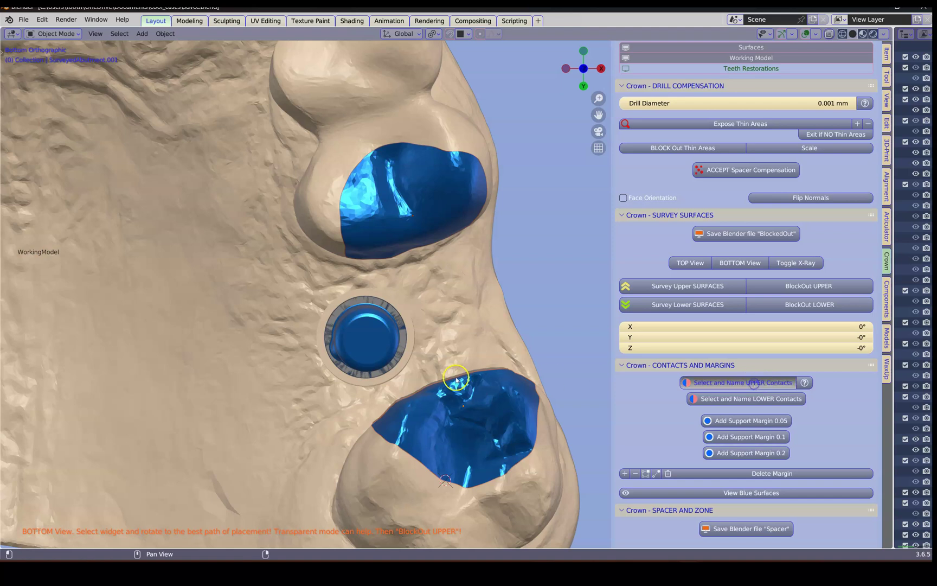
scroll(711, 366, down, 6)
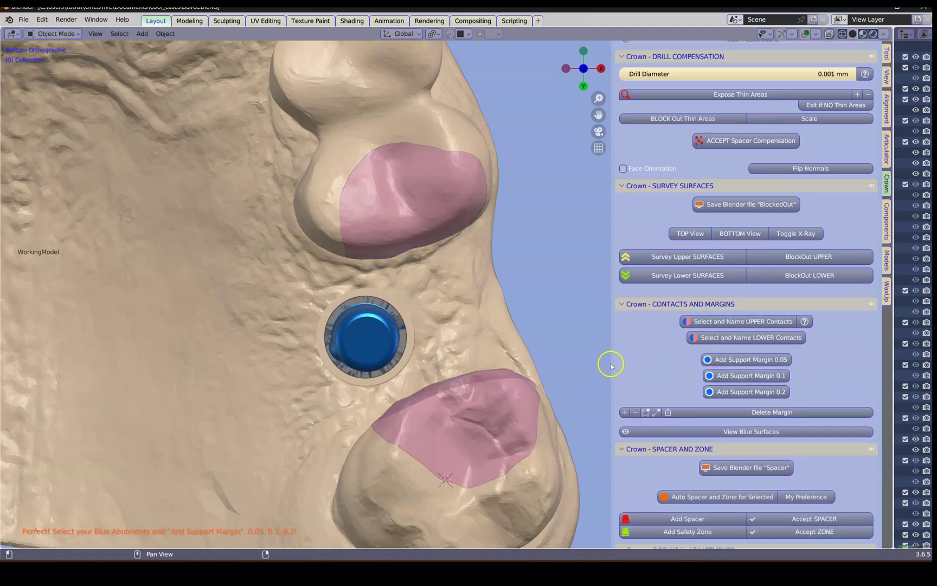
scroll(760, 367, down, 3)
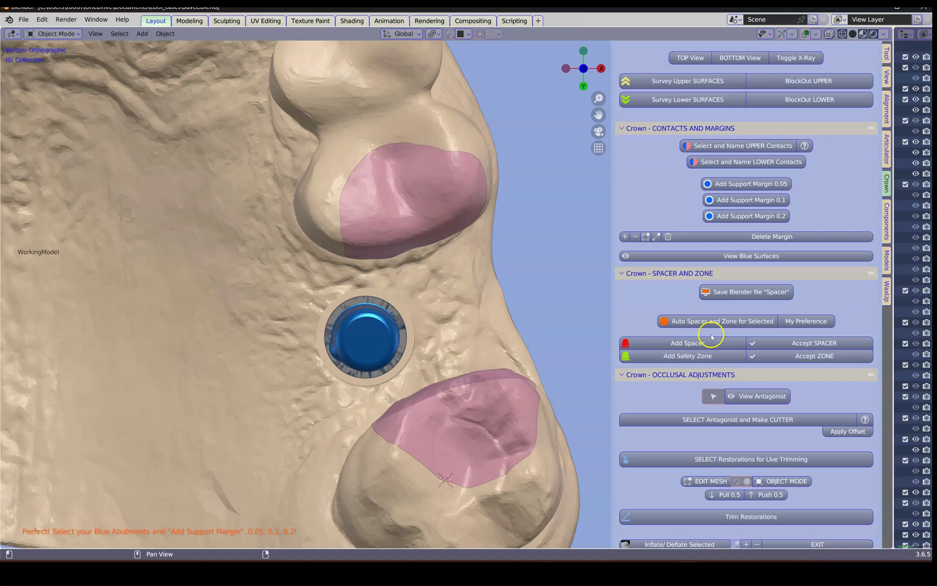
scroll(823, 356, down, 16)
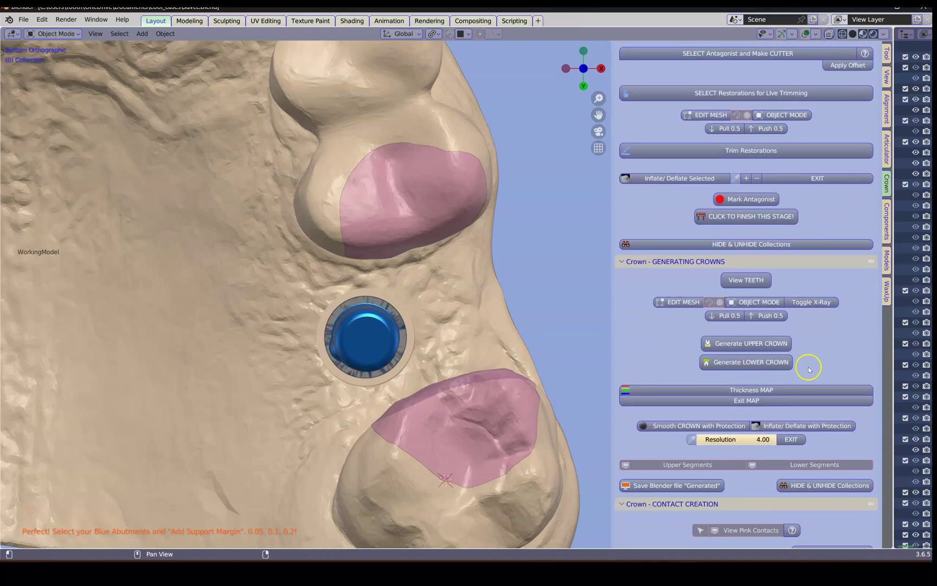
Step: Display the antagonist against the upper working model and make the trimming cutter from it
scroll(620, 316, up, 1)
scroll(792, 298, down, 1)
scroll(767, 301, up, 6)
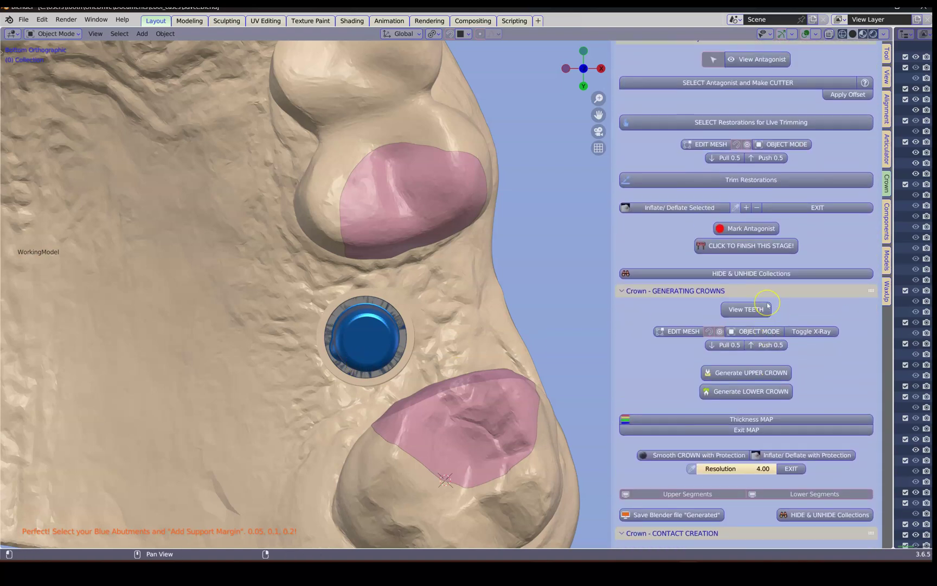
scroll(767, 304, up, 2)
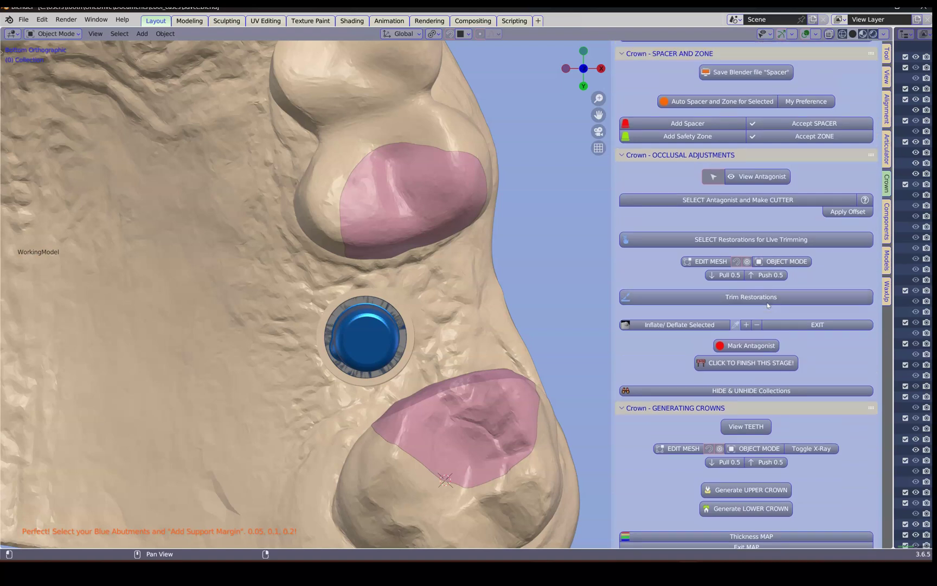
scroll(767, 306, up, 6)
click(760, 263)
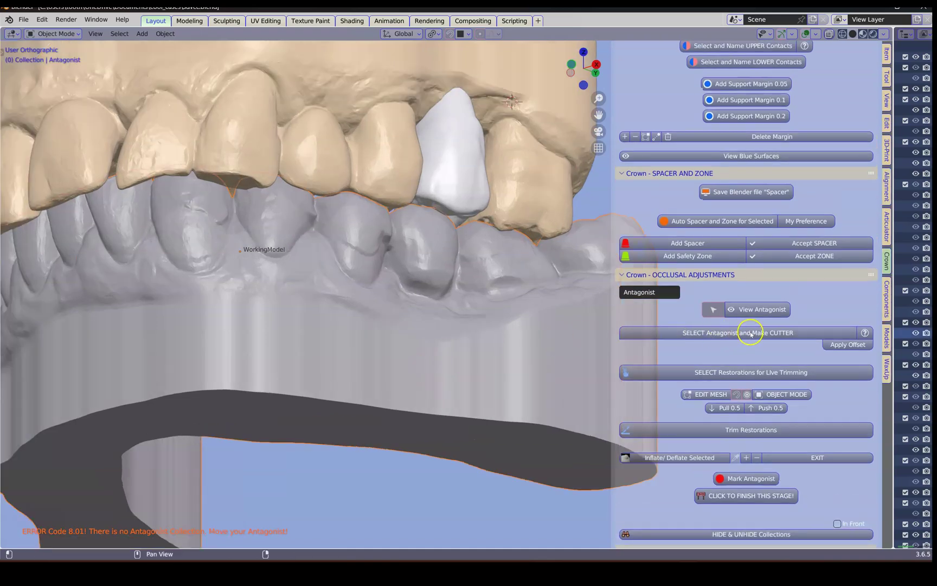
click(751, 334)
click(506, 328)
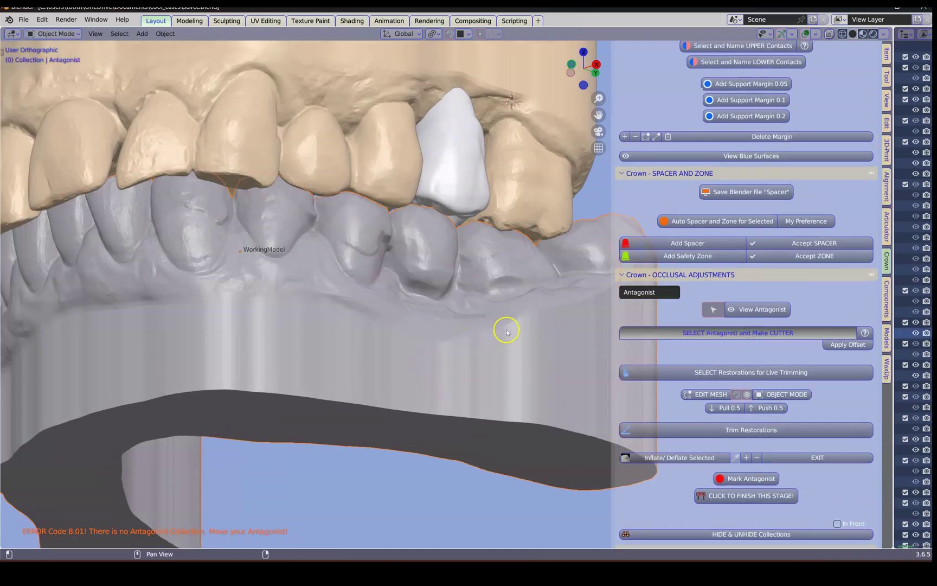
click(796, 354)
click(848, 377)
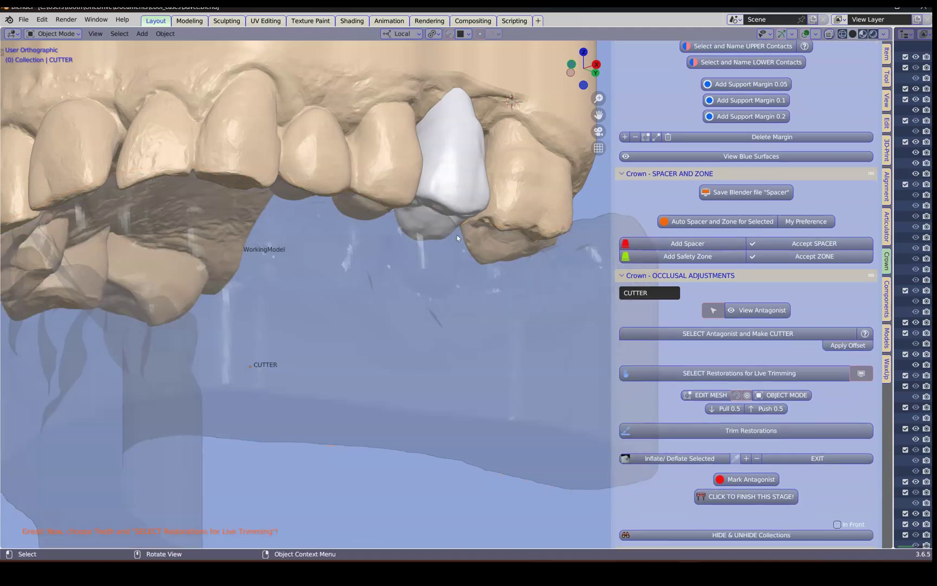
Step: Select the white crown between the two neighbouring teeth as the restoration for live trimming
middle_drag(458, 237, 424, 316)
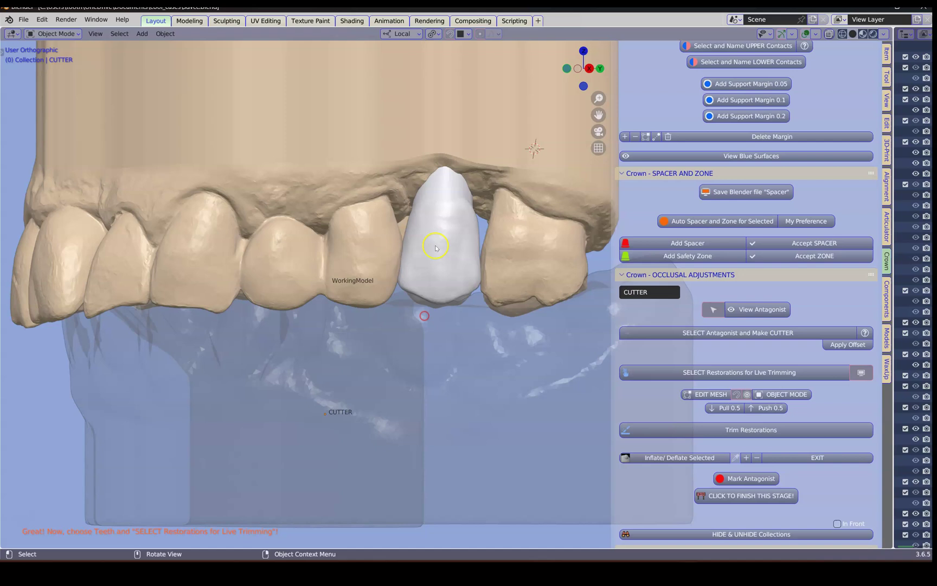
click(435, 248)
click(758, 373)
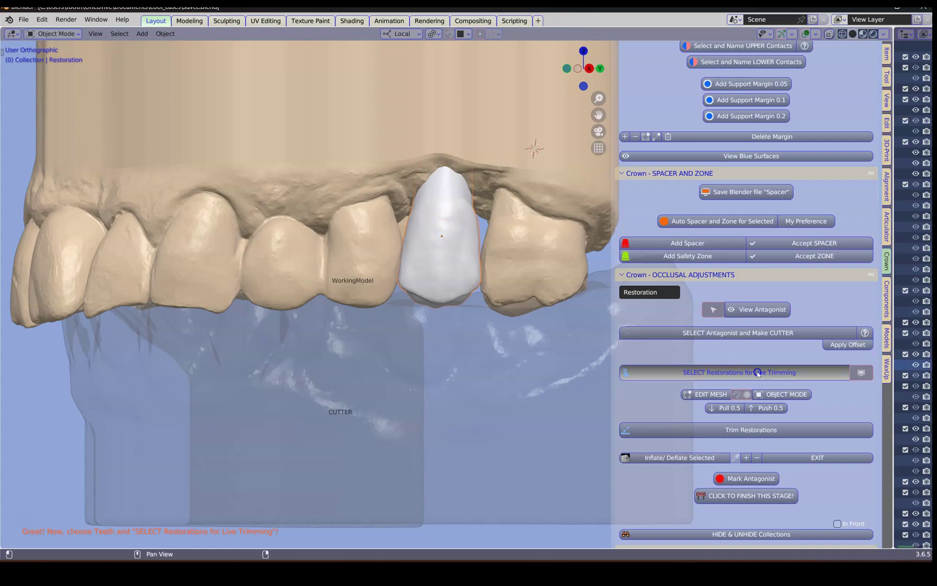
Step: Move the live-trimming crown vertically along Z until it sits well against the antagonist cutter and over the abutment
scroll(465, 286, up, 4)
middle_drag(465, 288, 471, 259)
drag(439, 156, 438, 220)
mouse_move(441, 218)
middle_down()
mouse_move(445, 178)
mouse_move(449, 210)
middle_up()
drag(439, 221, 443, 169)
middle_drag(446, 260, 496, 170)
scroll(494, 169, up, 1)
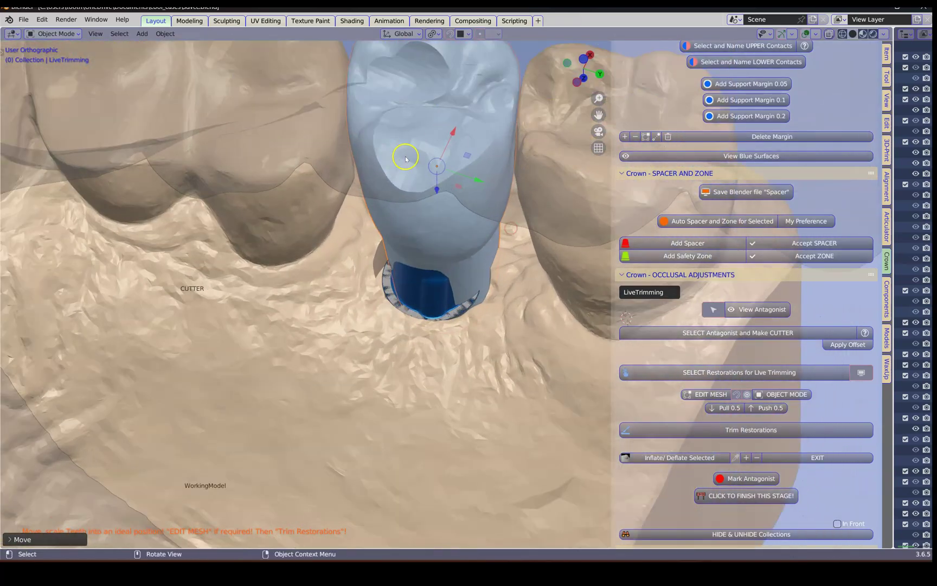
scroll(405, 157, down, 4)
middle_drag(408, 158, 450, 329)
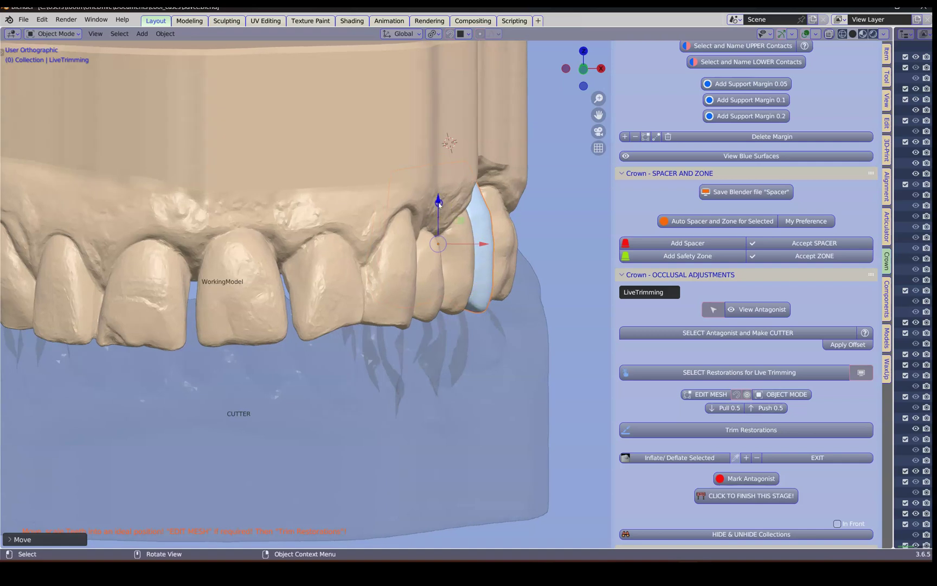
drag(439, 204, 439, 198)
Step: Trim the restoration with the antagonist cutter and examine the crown's occlusal and palatal surfaces
middle_drag(439, 198, 559, 295)
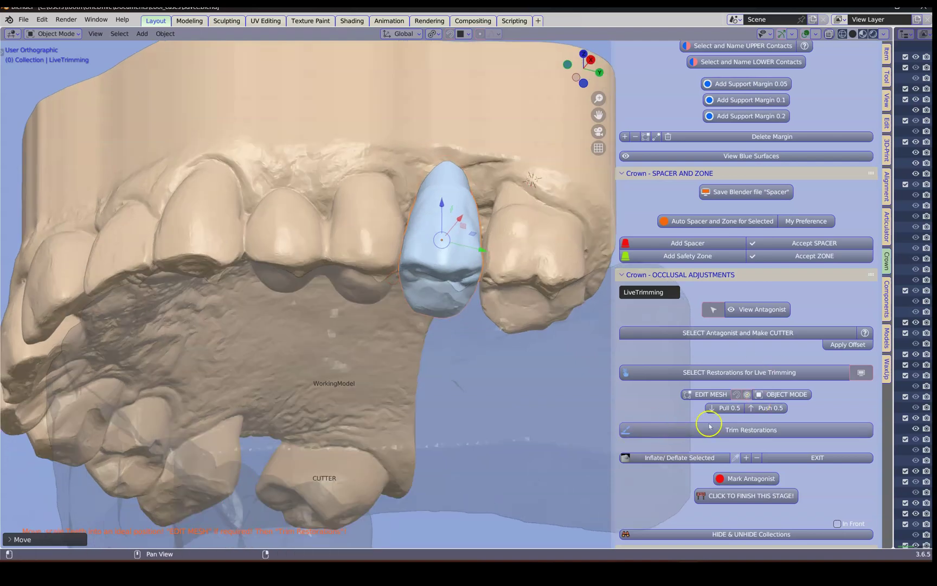
click(749, 430)
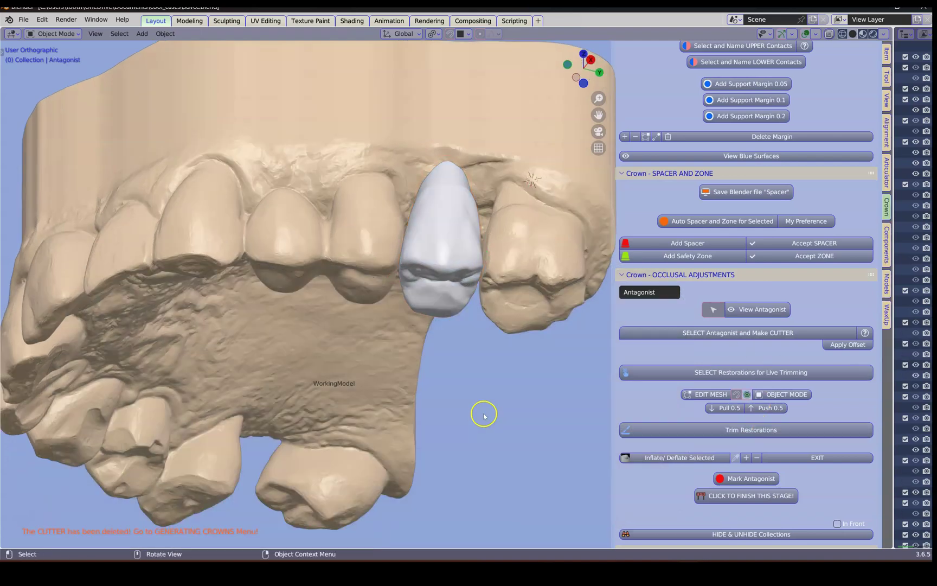
middle_drag(483, 412, 494, 267)
scroll(472, 300, up, 2)
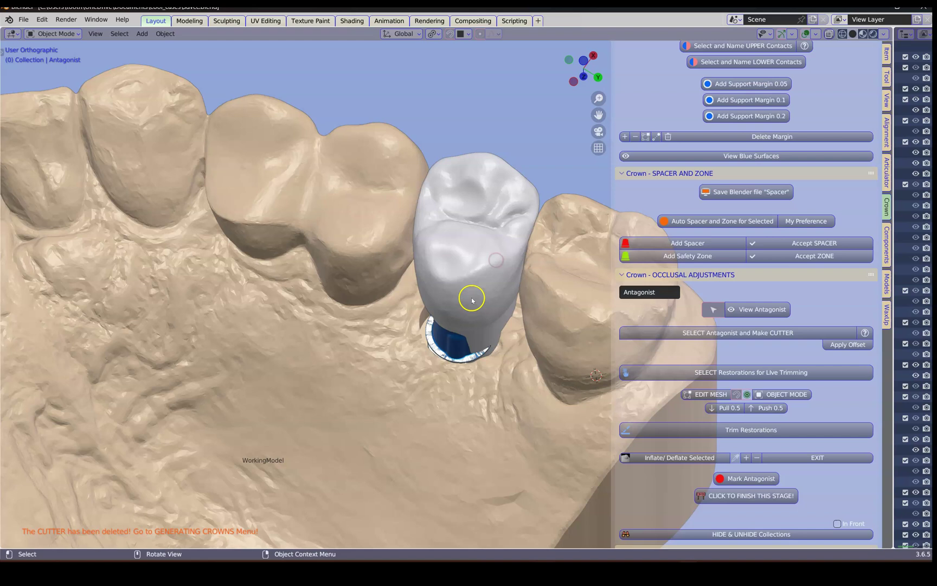
Step: Select the blue abutment sleeve below the crown and make an implant crown tube from it in the +Z direction
ctrl+click(716, 279)
scroll(642, 460, down, 2)
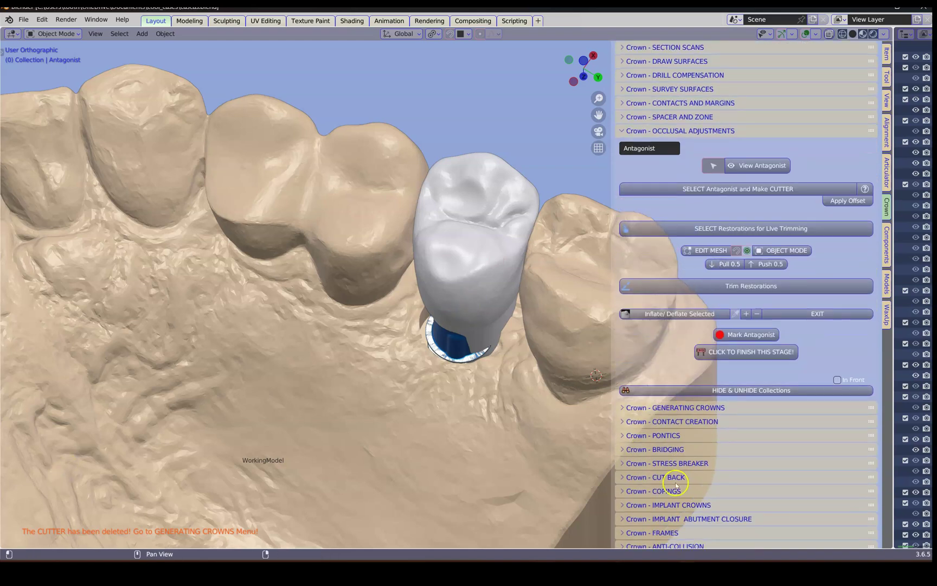
click(623, 490)
scroll(719, 396, down, 3)
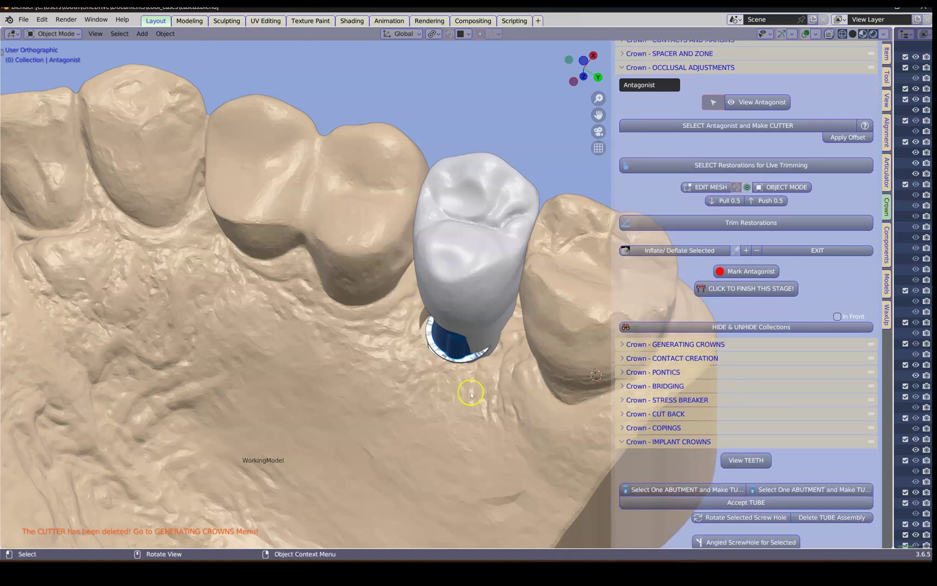
scroll(455, 395, up, 4)
middle_drag(454, 396, 435, 350)
click(460, 383)
scroll(460, 384, down, 3)
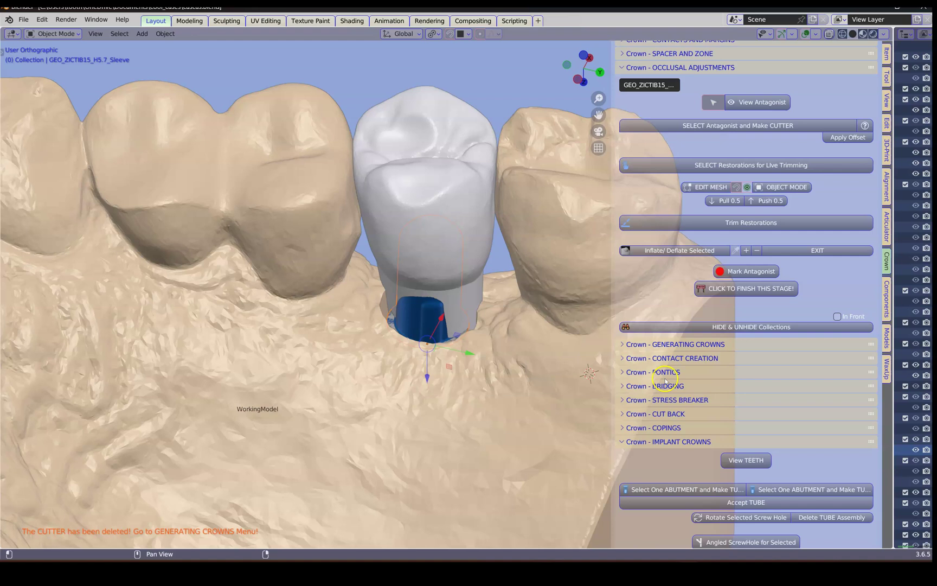
scroll(755, 410, down, 3)
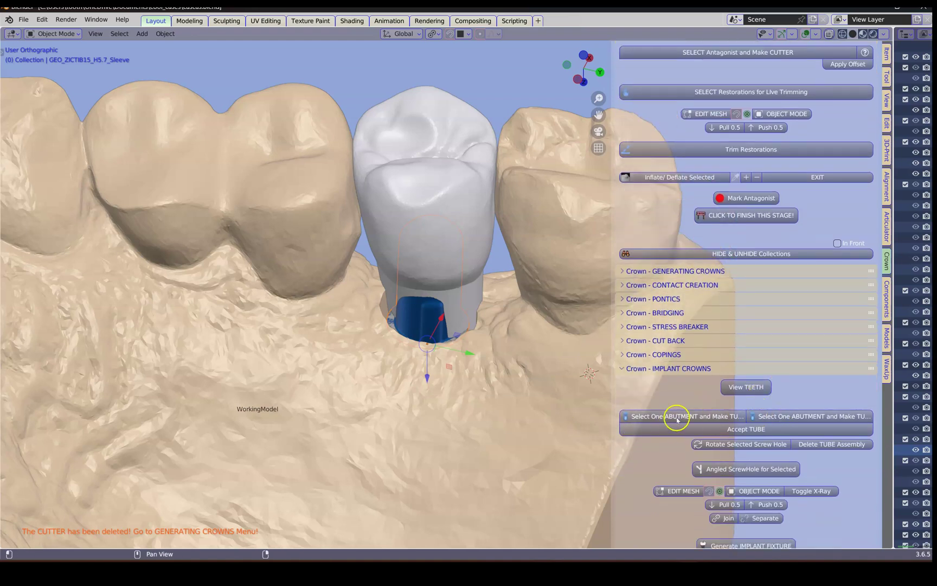
click(677, 417)
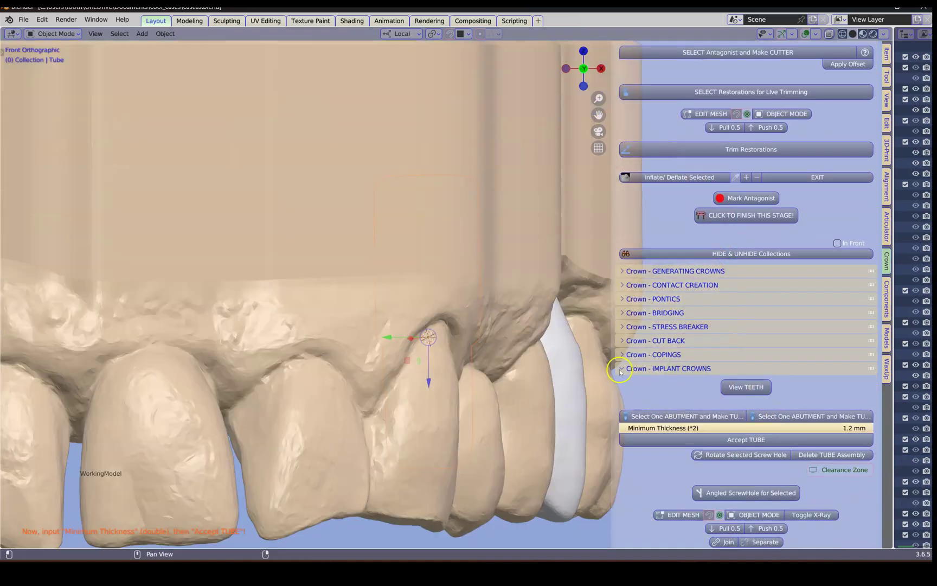
Step: Accept the tube with a minimum thickness of 1.2 mm to produce the screw hole for the crown
drag(614, 370, 575, 370)
scroll(510, 361, down, 1)
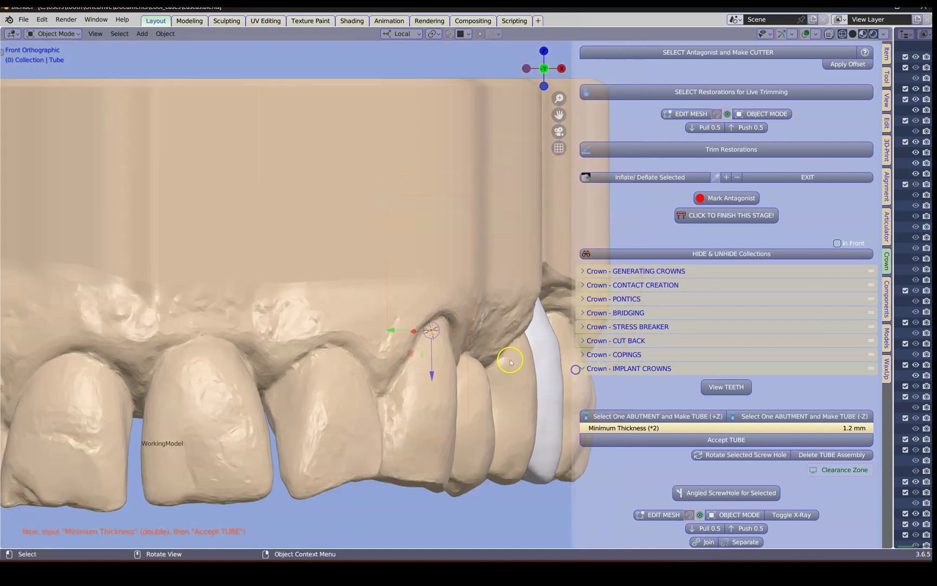
middle_drag(502, 354, 437, 323)
click(733, 441)
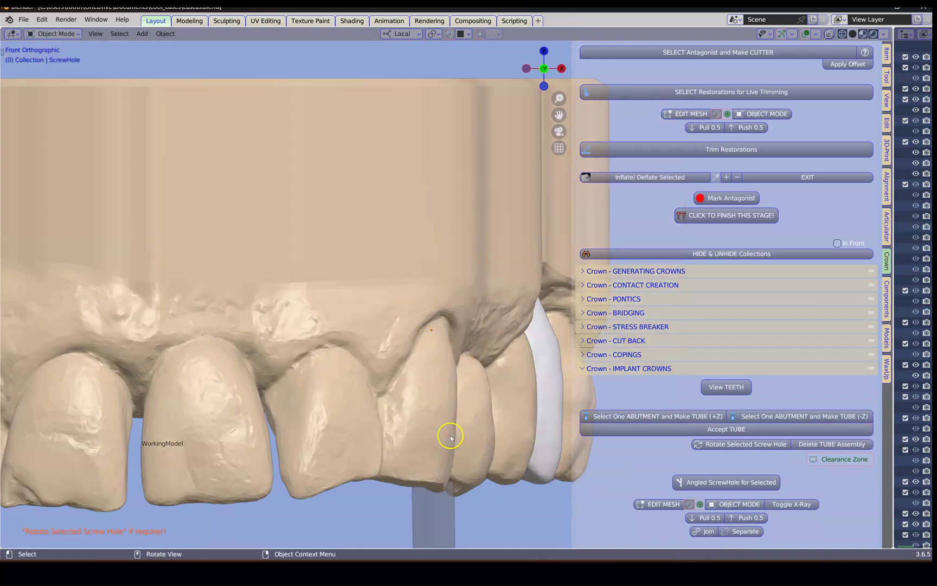
middle_drag(446, 433, 357, 308)
scroll(396, 354, up, 4)
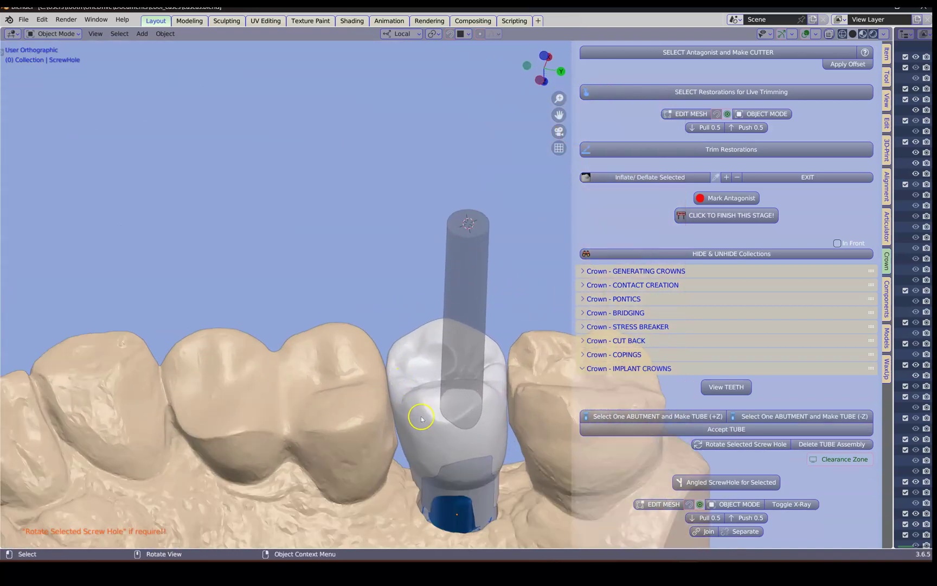
Step: Edit the trimmed crown's mesh and pull its palatal neck toward the abutment margin with proportional, snapped moves
click(421, 418)
shift+middle_drag(422, 419, 456, 366)
scroll(671, 438, down, 2)
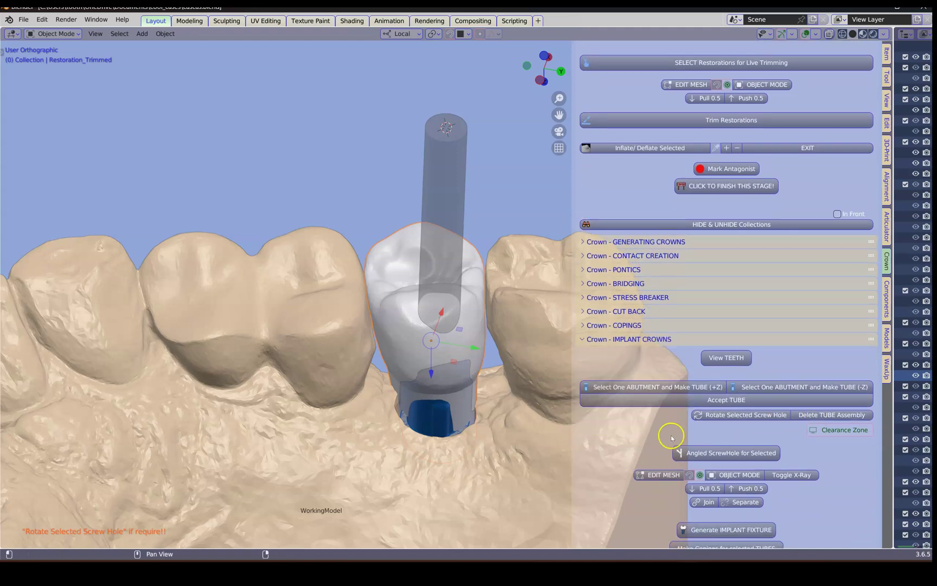
scroll(671, 437, down, 1)
click(655, 460)
middle_drag(490, 440, 471, 426)
scroll(447, 443, up, 2)
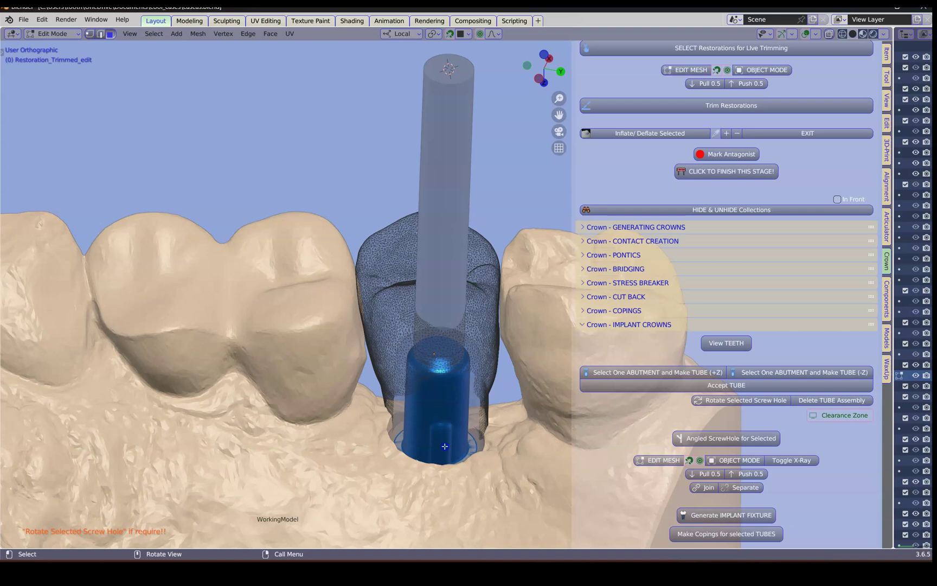
key(g)
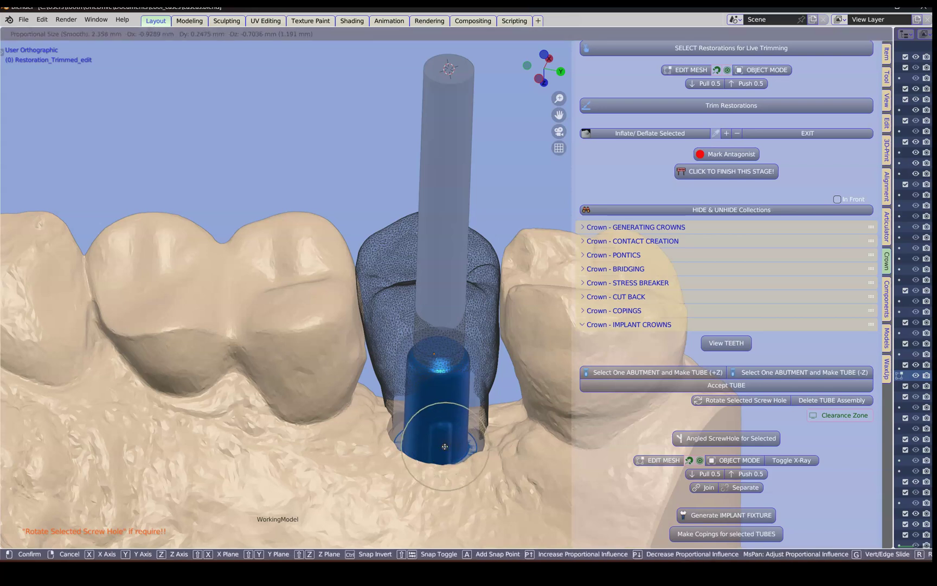
click(440, 439)
key(g)
click(432, 430)
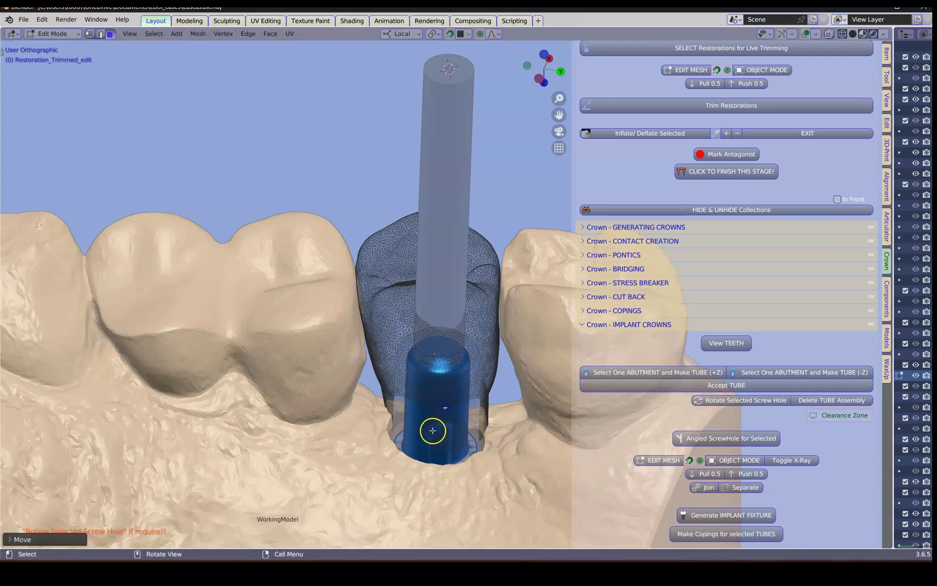
drag(433, 430, 436, 431)
Step: Extend the sides of the crown's palatal neck around the sleeve so the mesh covers the abutment margin
middle_drag(437, 448, 431, 428)
drag(426, 429, 410, 437)
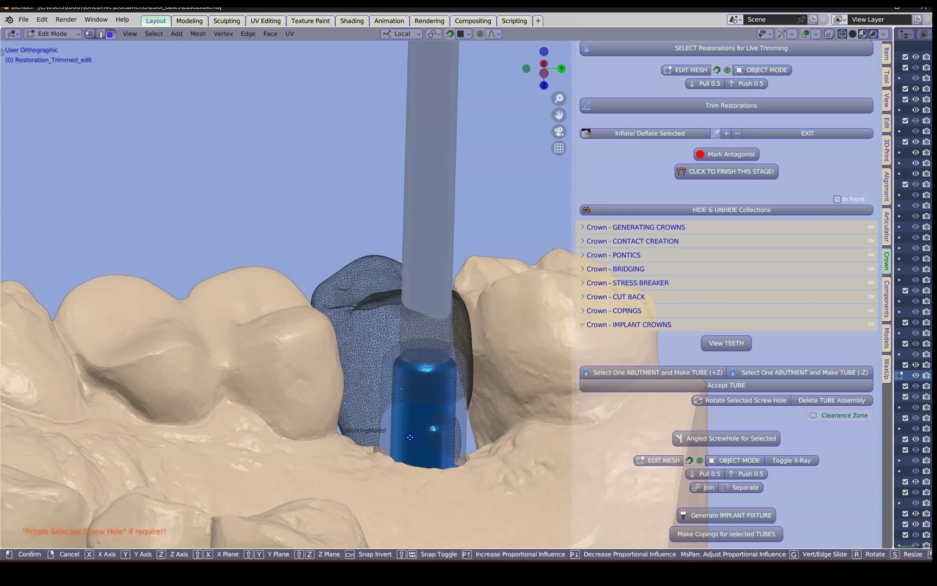
click(410, 437)
middle_drag(410, 438, 502, 454)
key(g)
click(427, 446)
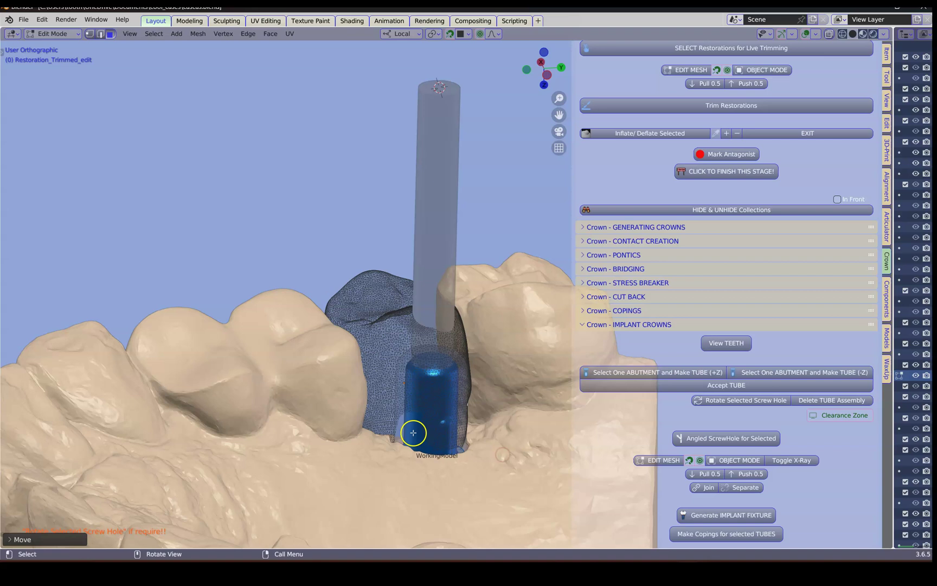
middle_drag(437, 435, 414, 456)
drag(442, 455, 443, 441)
scroll(443, 434, down, 3)
middle_drag(445, 395, 441, 478)
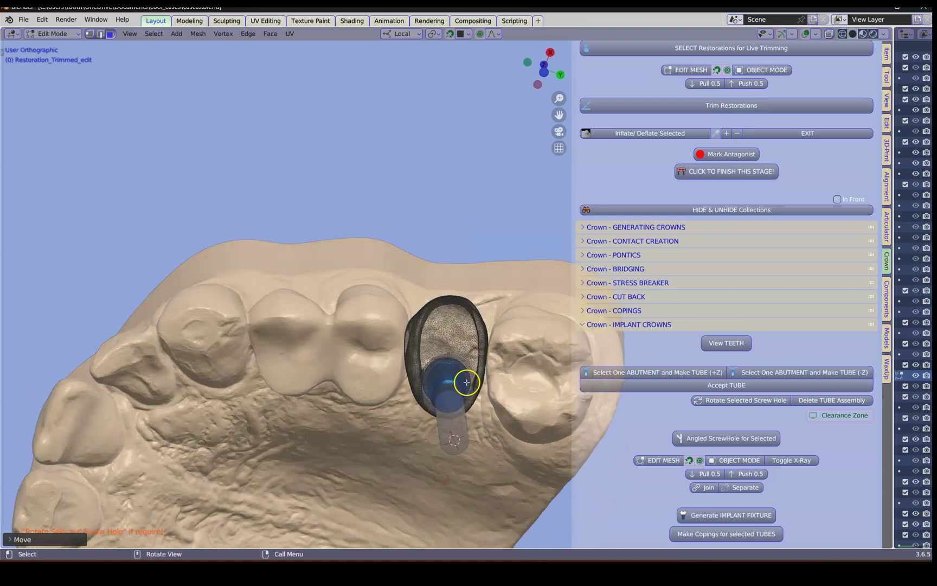
Step: Move the crown's buccal neck toward the sleeve margin, enlarging the proportional influence to about 6.7 mm
scroll(467, 383, up, 4)
middle_drag(407, 393, 464, 386)
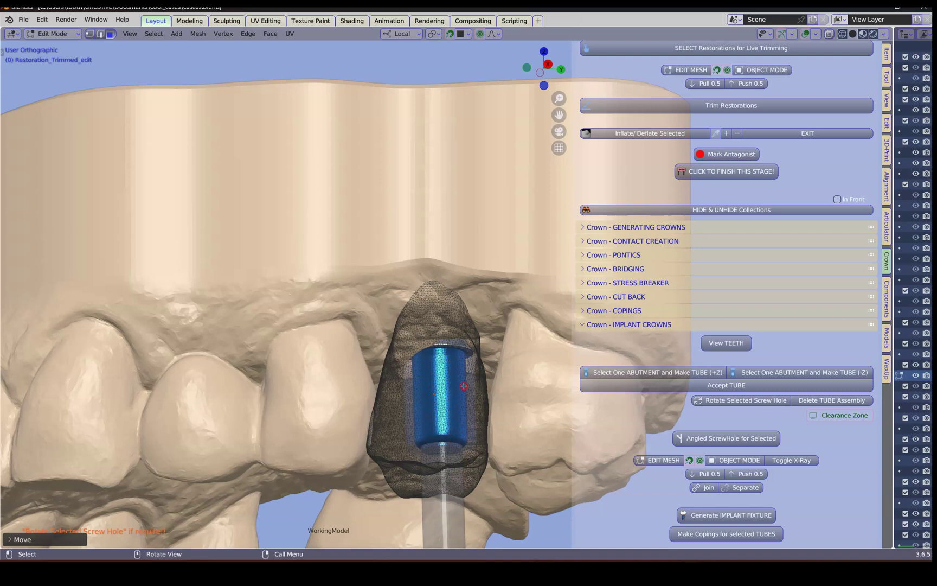
middle_drag(438, 302, 462, 305)
key(g)
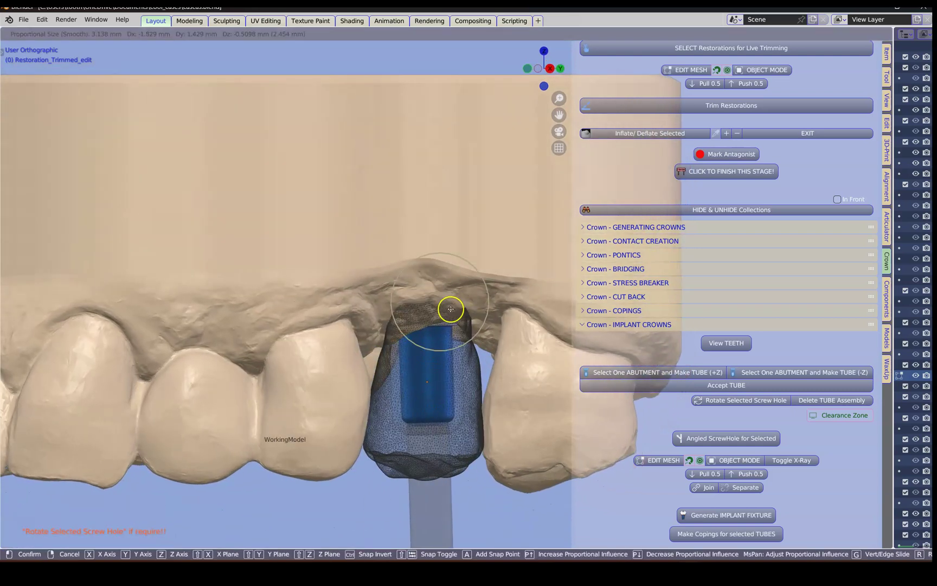
scroll(437, 309, down, 4)
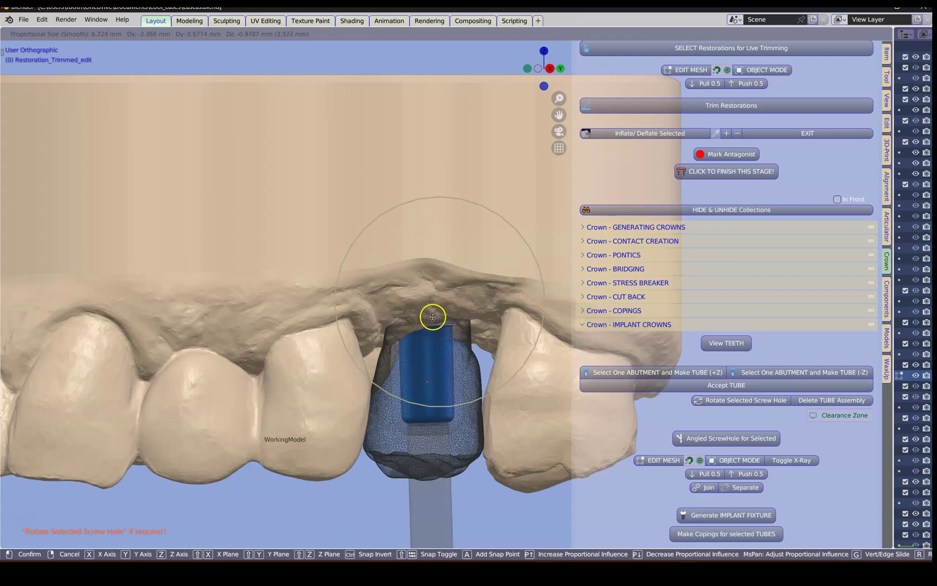
click(437, 312)
middle_drag(436, 311, 454, 327)
drag(440, 316, 439, 316)
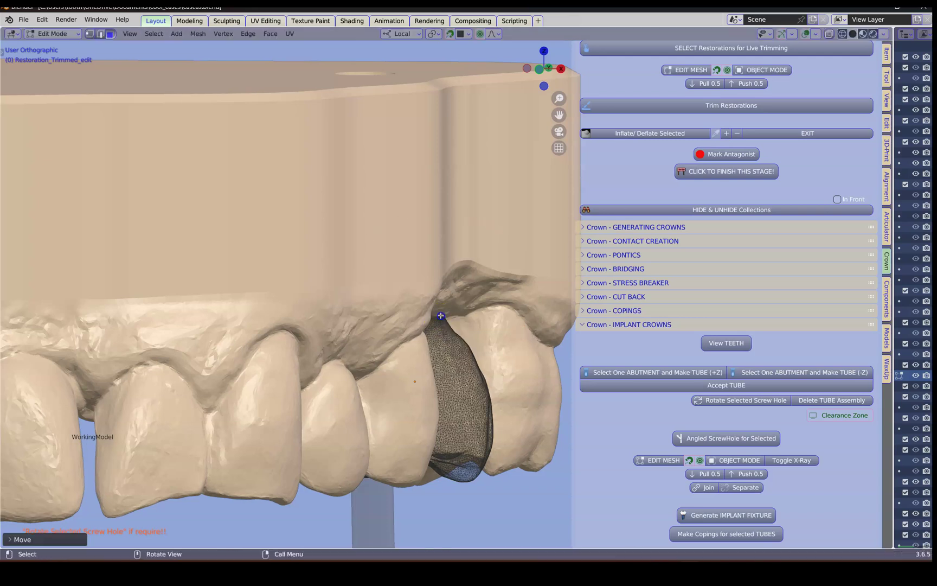
middle_drag(439, 317, 483, 331)
Step: Undo the last buccal neck move, turn snapping off, and try repositioning the neck freely
key(ctrl+z)
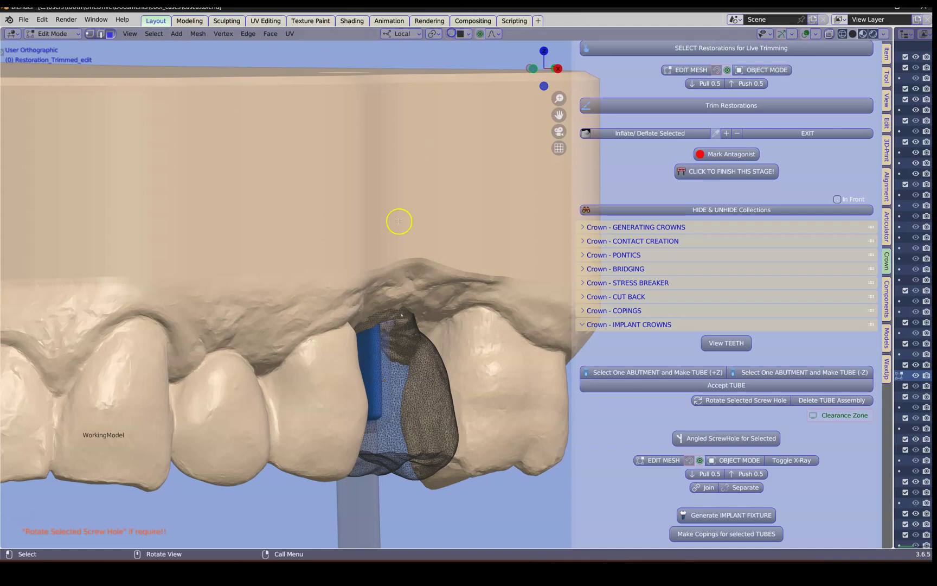
middle_drag(397, 219, 396, 355)
key(g)
drag(389, 349, 389, 349)
middle_drag(389, 349, 442, 343)
key(ctrl+z)
drag(414, 342, 404, 341)
middle_drag(434, 337, 376, 312)
key(ctrl+z)
Step: Nudge the crown's buccal neck at the sleeve margin without snapping and return the crown to object mode
drag(376, 312, 383, 315)
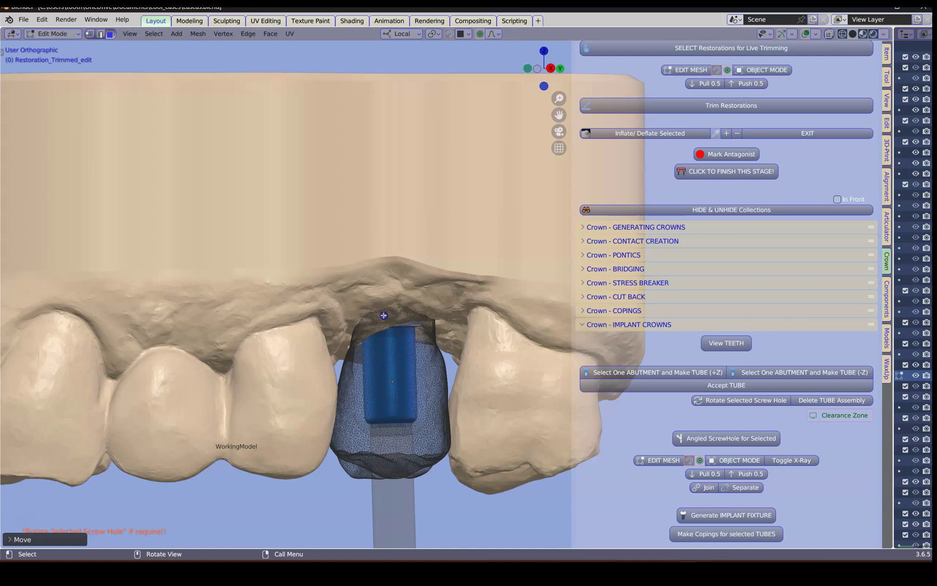
middle_drag(389, 315, 390, 169)
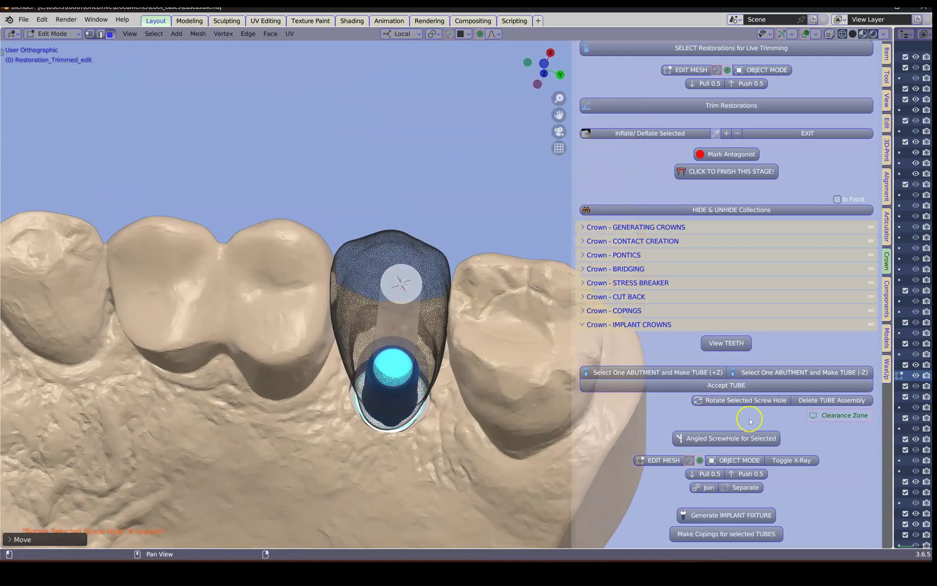
click(738, 465)
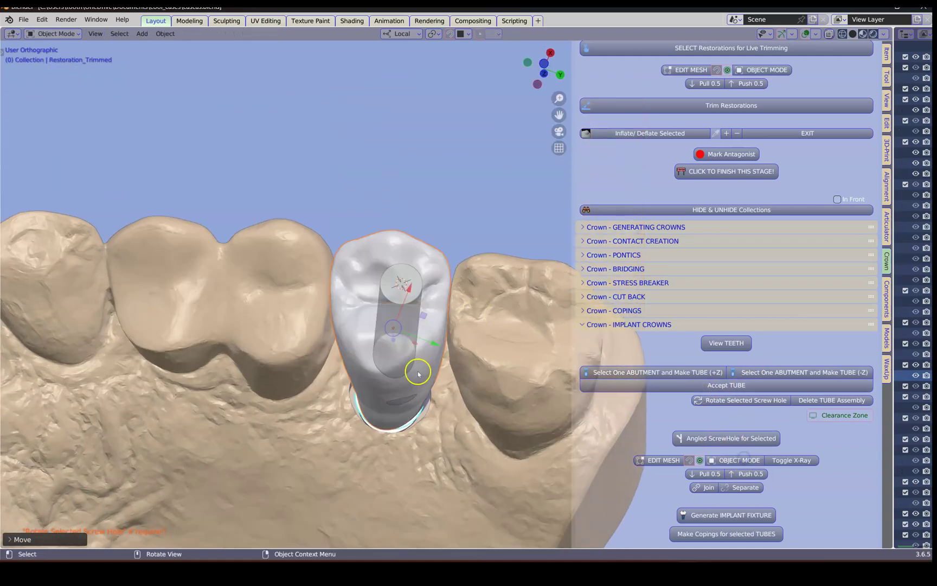
Step: Start protected smoothing on the trimmed crown and clear the whole mask so its neck can be sculpted
click(413, 369)
middle_drag(413, 354, 420, 299)
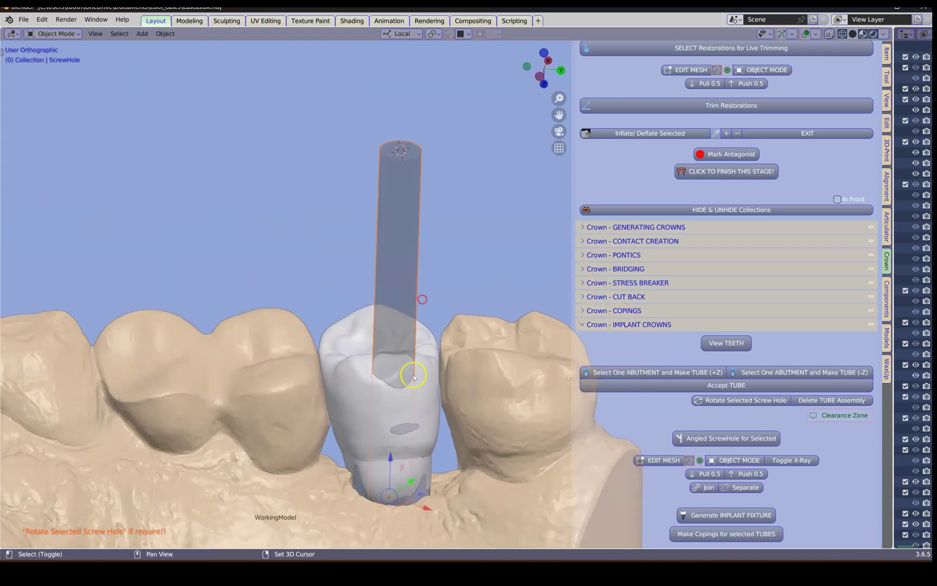
shift+middle_drag(412, 381, 433, 283)
scroll(819, 402, down, 3)
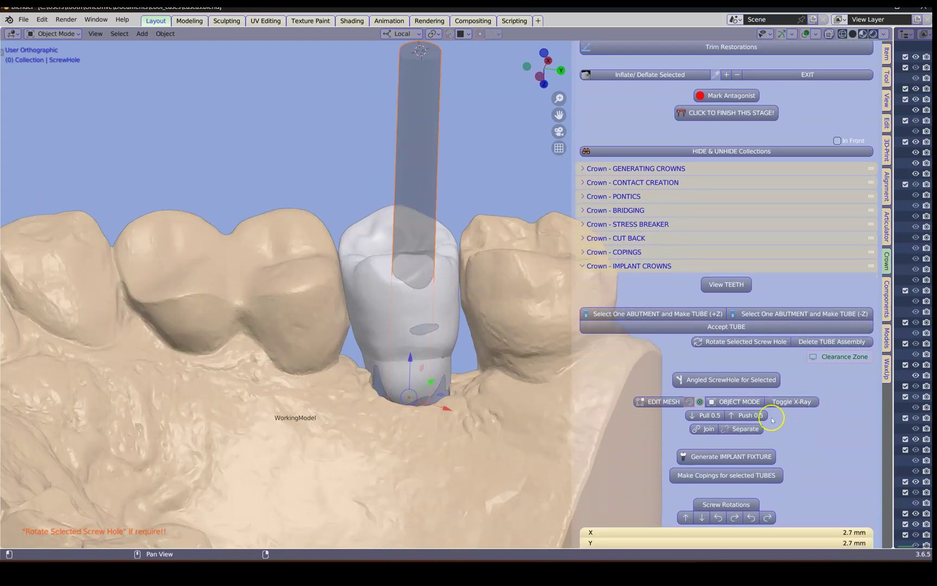
click(362, 271)
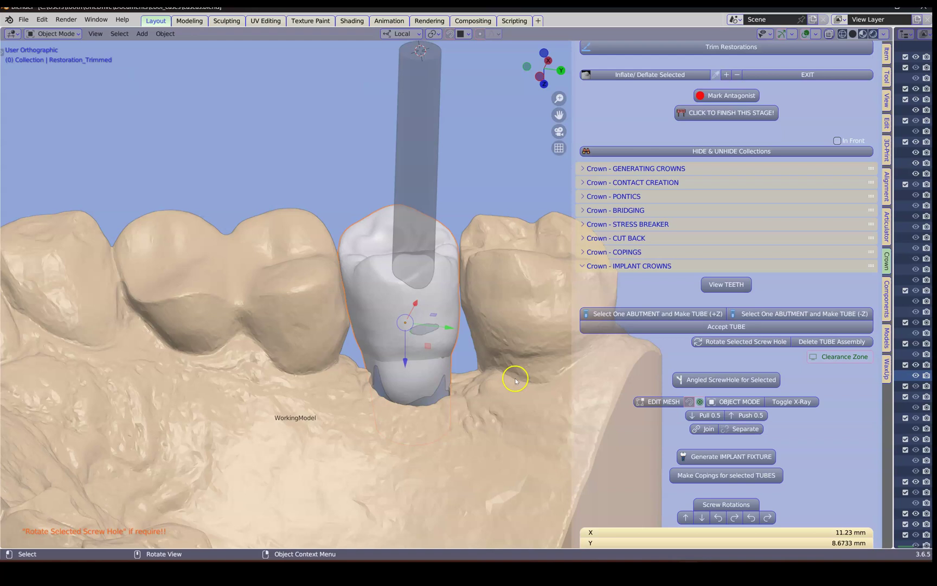
scroll(515, 377, up, 1)
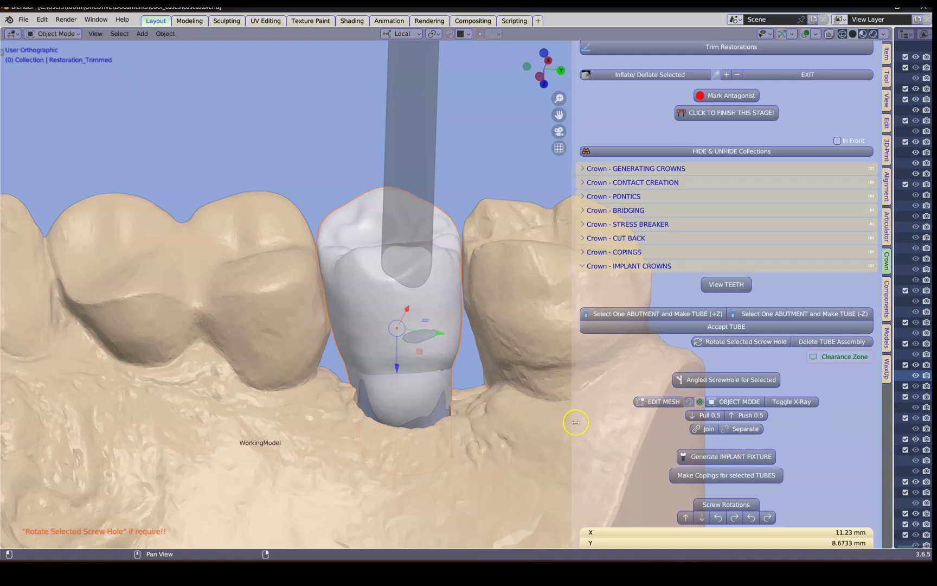
scroll(752, 426, down, 8)
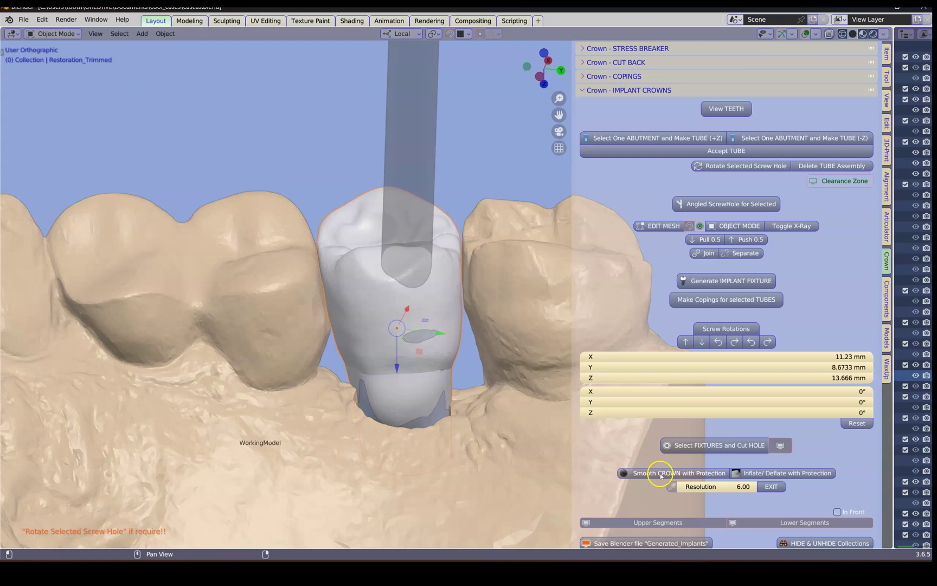
click(660, 473)
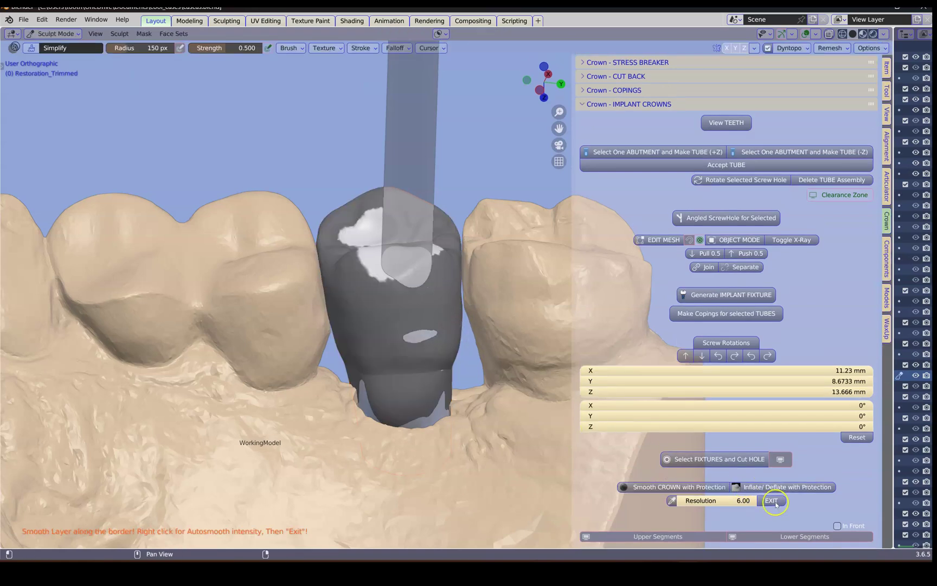
click(143, 34)
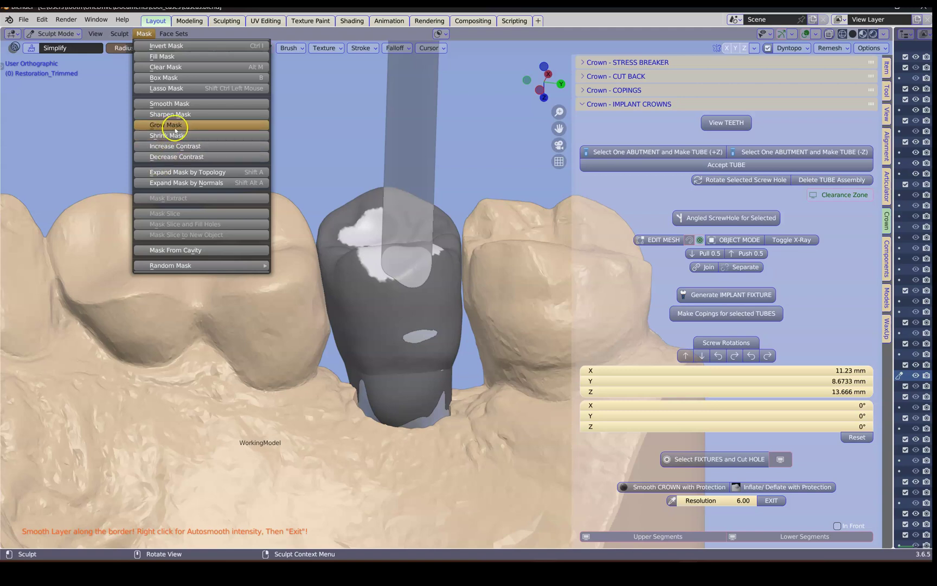
click(171, 66)
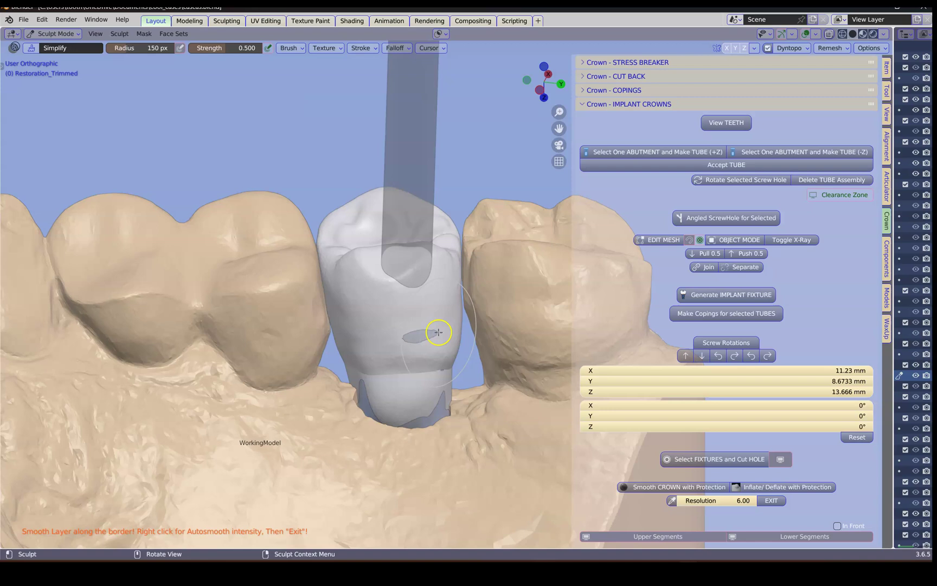
Step: Build up the crown's palatal wall and neck with the Blob brush where the abutment shows through, and exit sculpting
key(t)
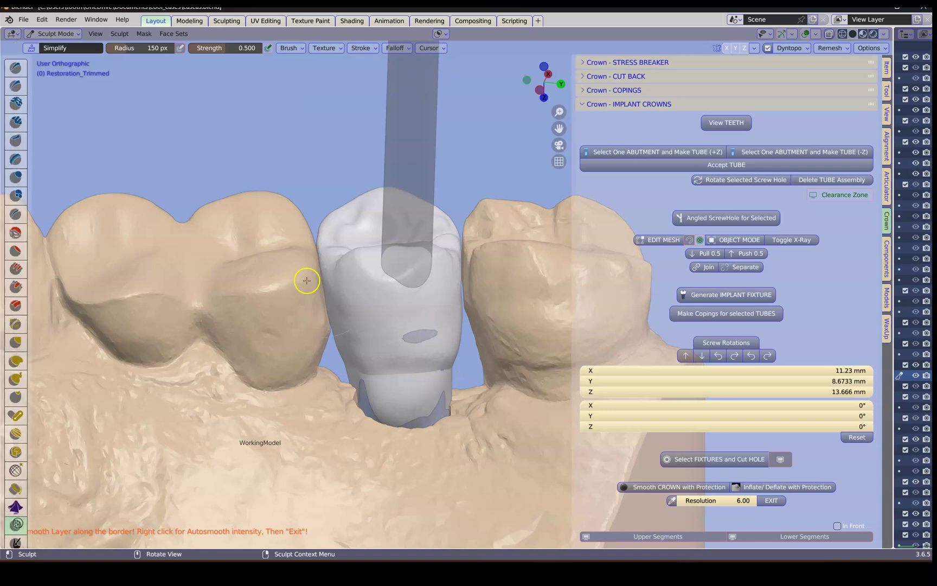
click(16, 195)
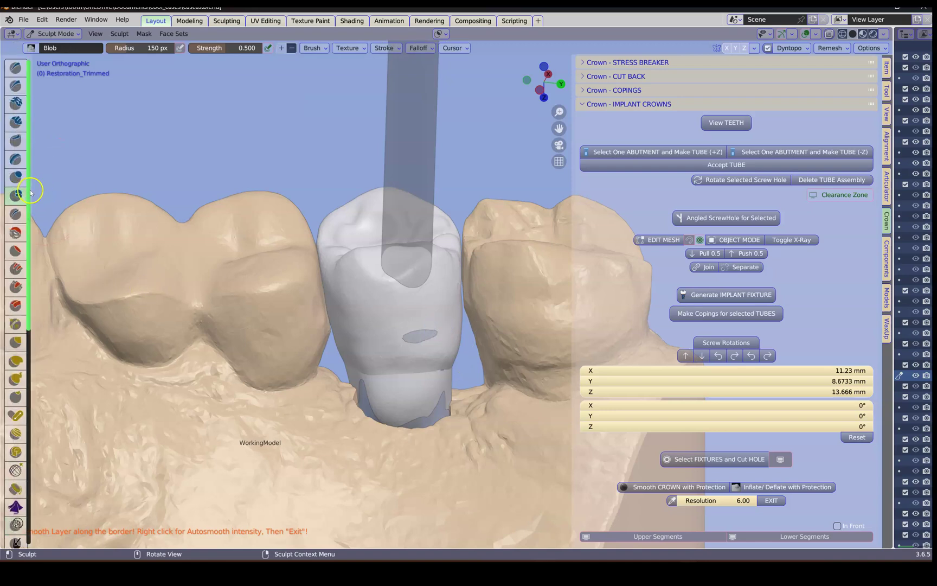
scroll(415, 325, up, 1)
drag(425, 342, 409, 352)
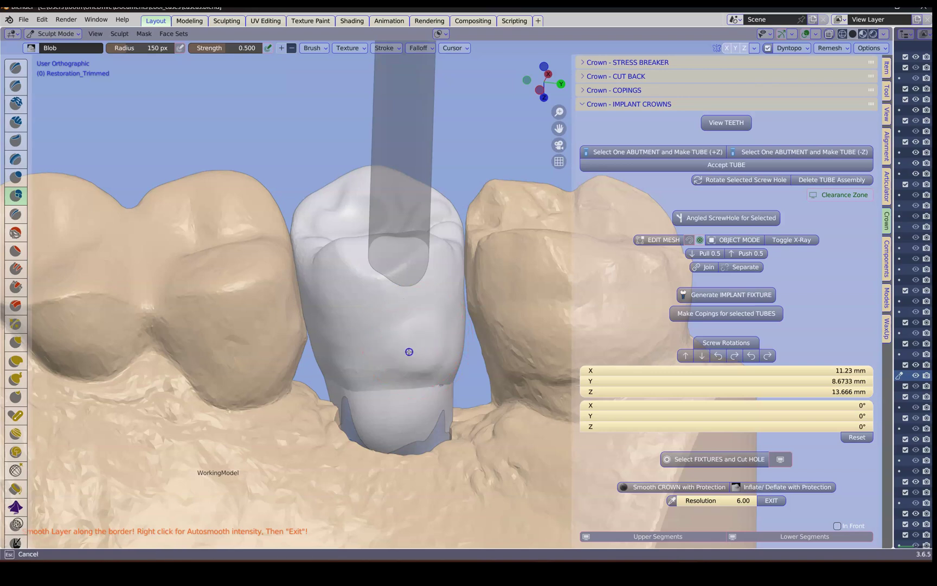
mouse_move(392, 384)
middle_down()
mouse_move(378, 399)
mouse_move(404, 353)
middle_up()
click(373, 326)
click(399, 417)
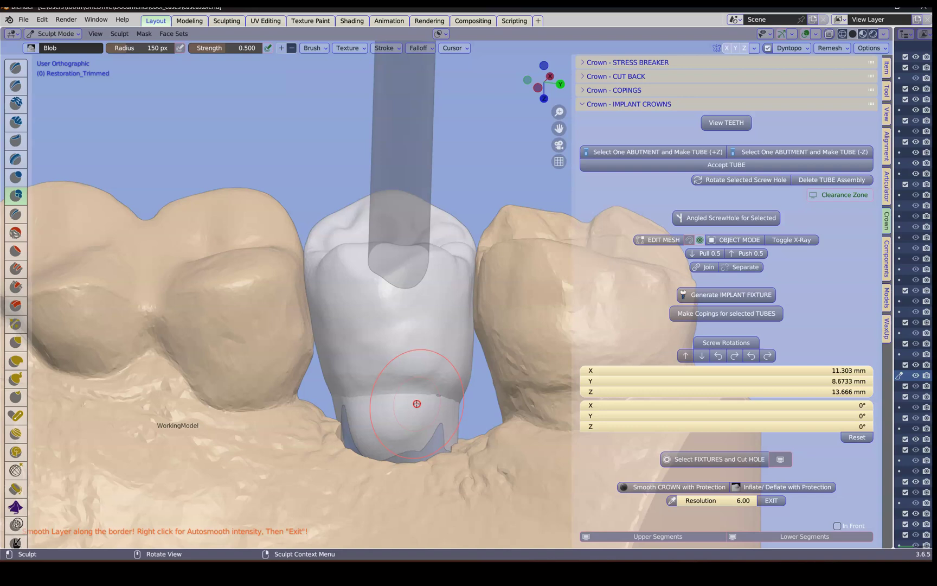
middle_drag(416, 403, 391, 426)
middle_drag(466, 440, 370, 378)
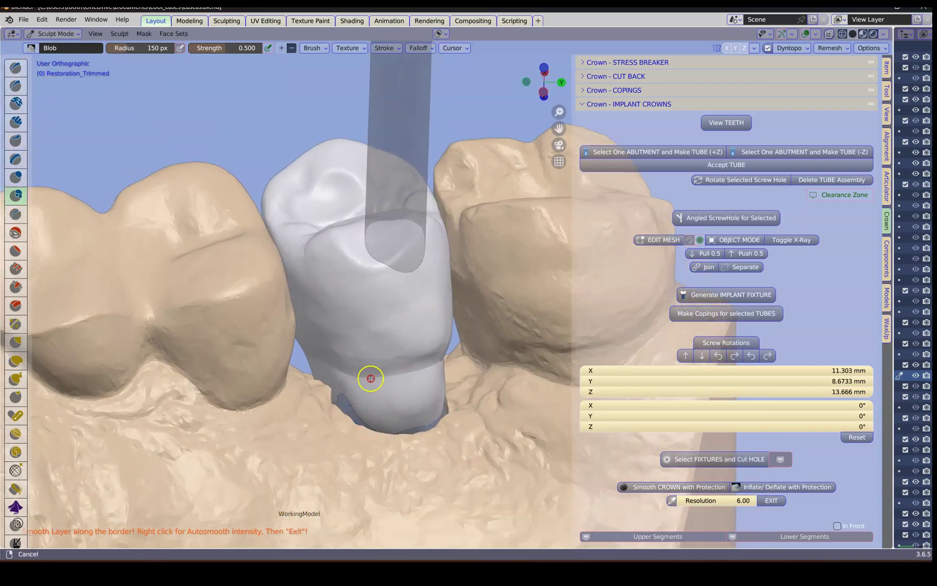
click(772, 500)
Step: Generate the implant fixture from the reshaped crown
scroll(681, 418, down, 4)
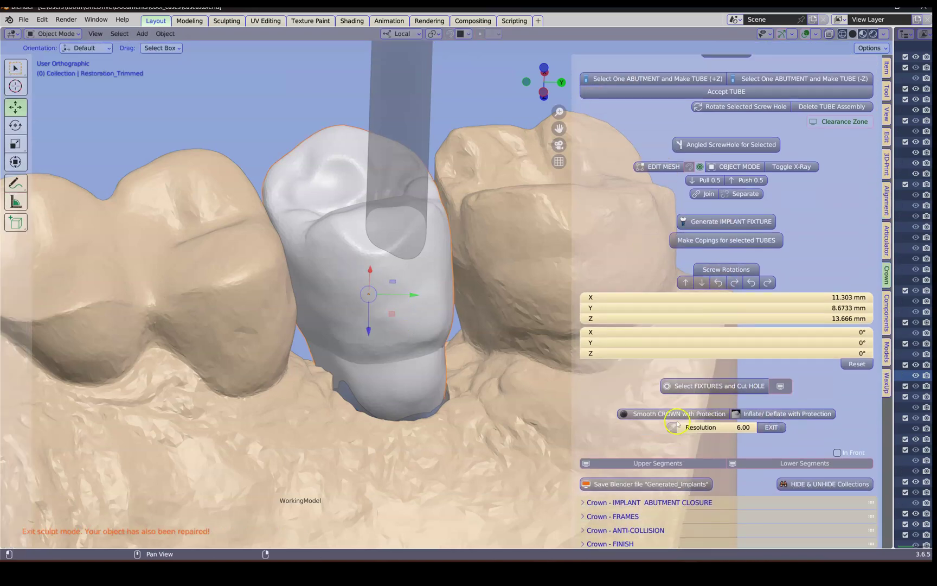
scroll(750, 404, up, 10)
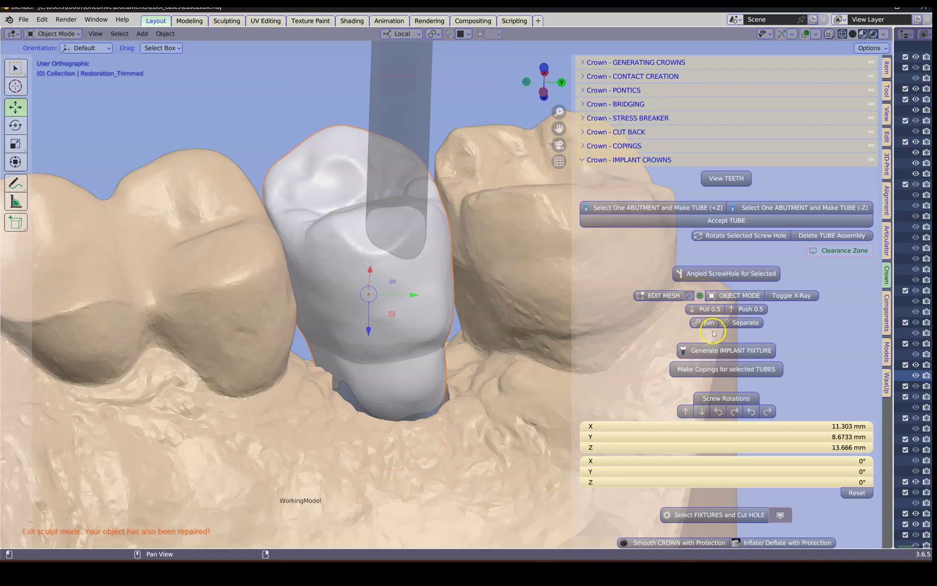
scroll(711, 389, down, 2)
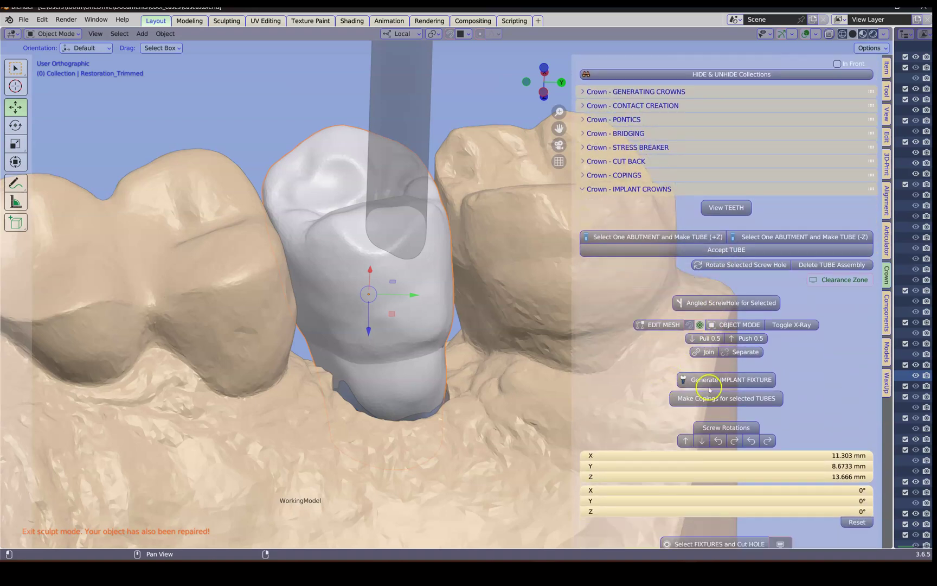
click(739, 383)
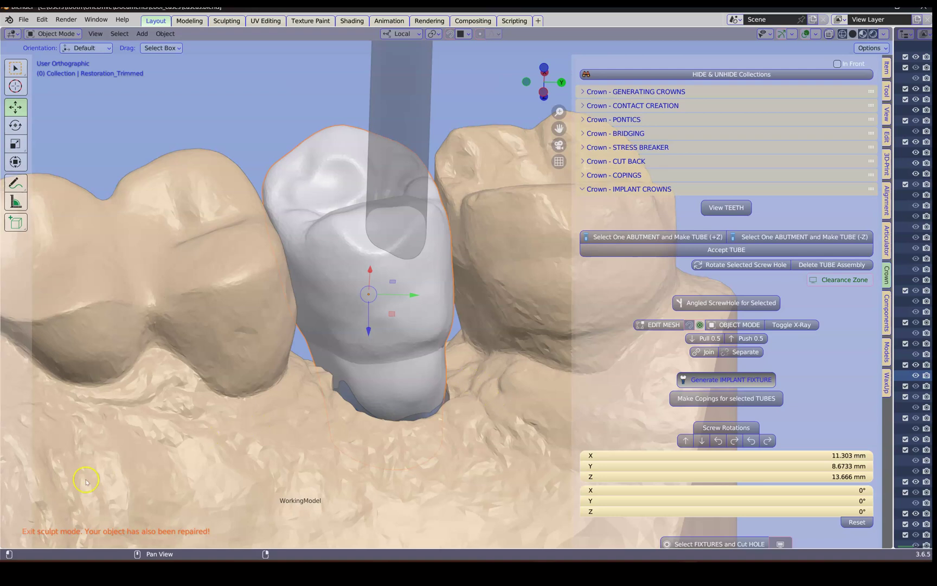
click(392, 329)
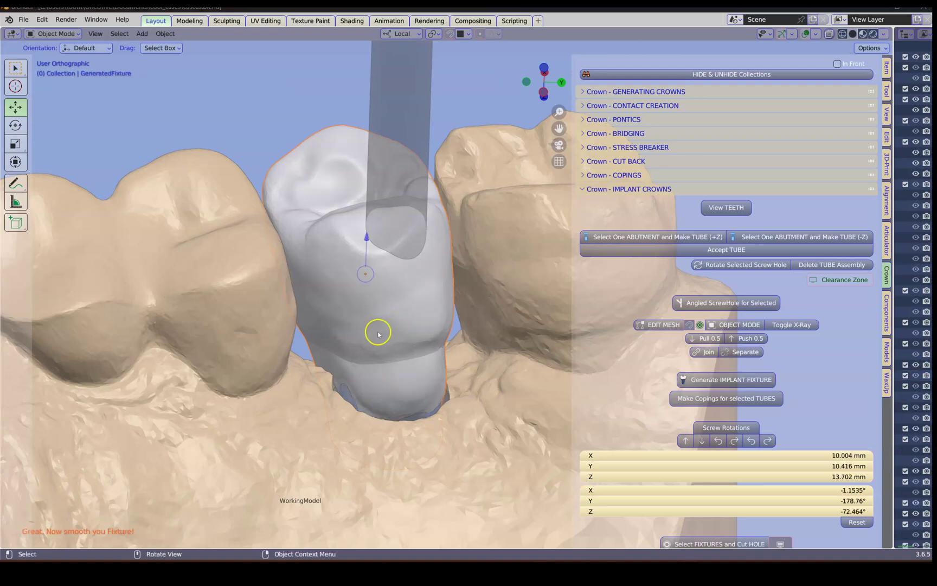
Step: Isolate the generated fixture by hiding all other objects and bring its neck and abutment opening into close view
key(shift+h)
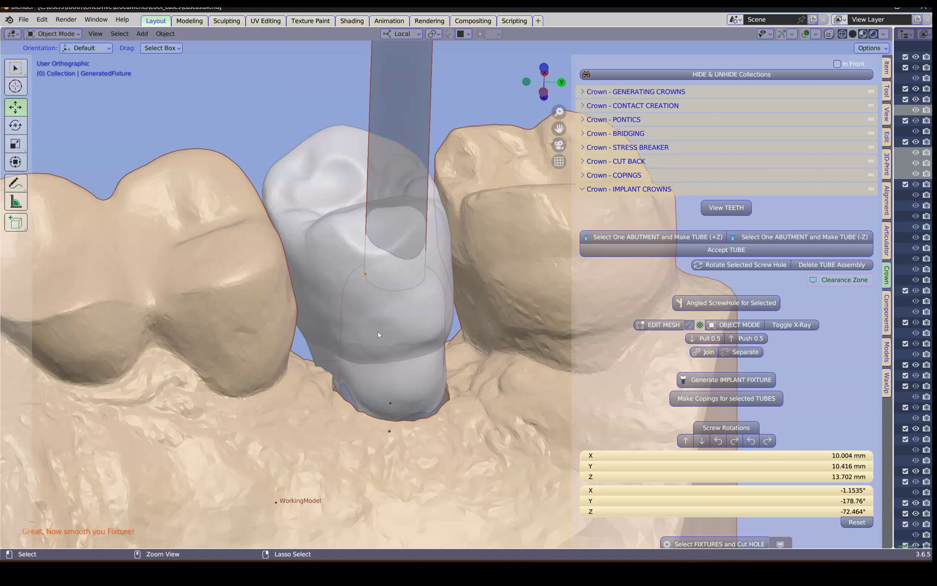
middle_drag(378, 335, 434, 386)
scroll(366, 266, up, 4)
scroll(377, 324, up, 1)
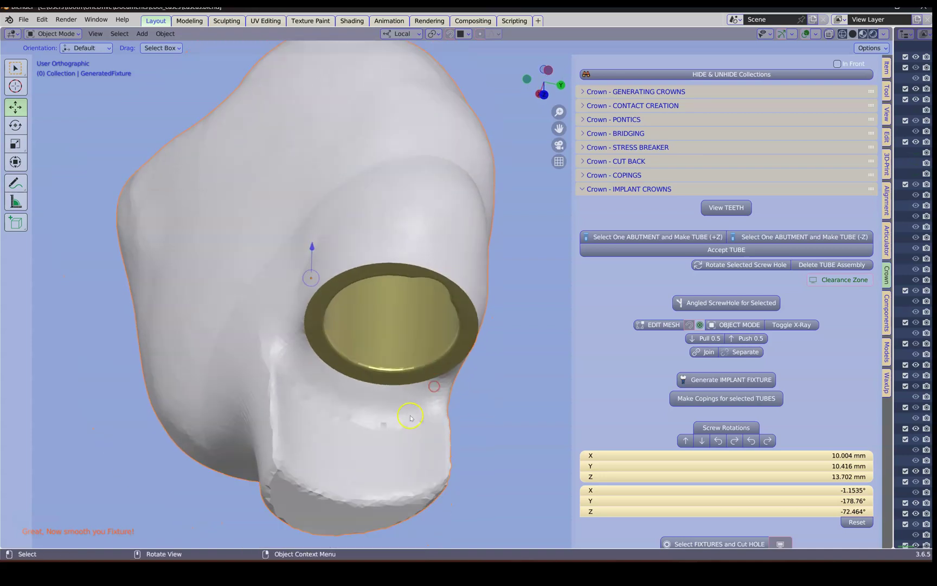
Step: Smooth the fixture's cut neck edges and the surface around the abutment opening with protection, and exit sculpting
scroll(651, 423, down, 5)
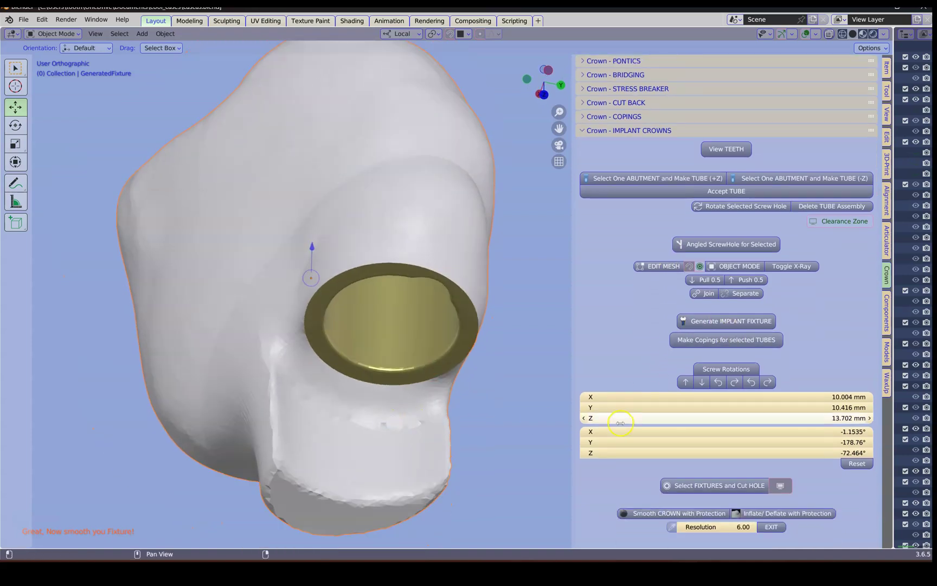
click(659, 457)
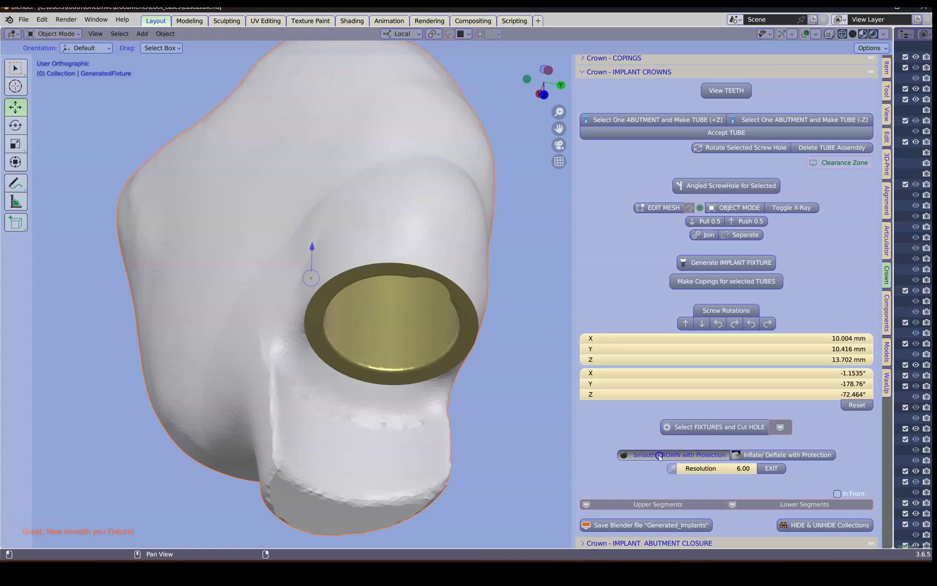
drag(301, 473, 351, 484)
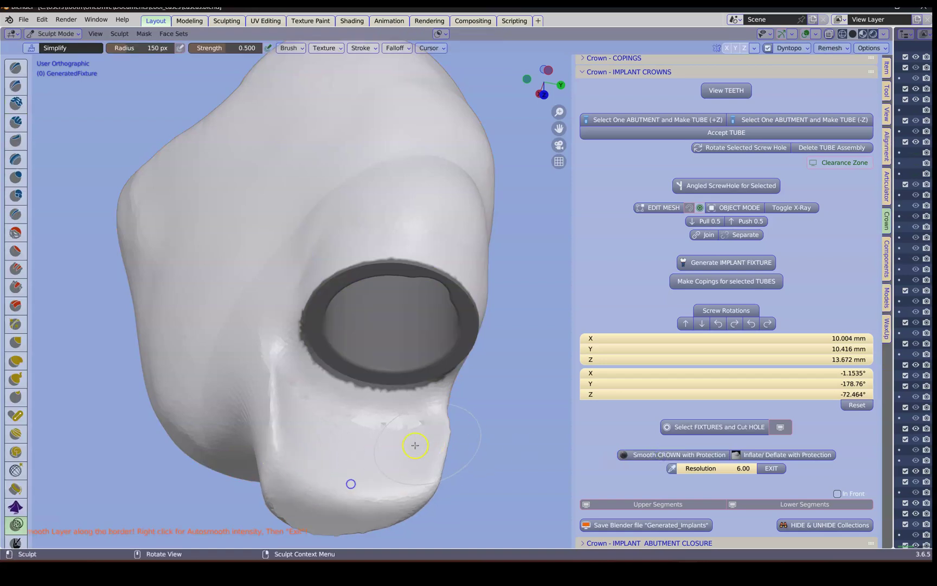
middle_drag(412, 443, 366, 441)
mouse_move(423, 411)
mouse_down()
mouse_move(435, 429)
mouse_move(352, 471)
mouse_up()
middle_drag(362, 432, 412, 330)
middle_drag(217, 256, 240, 207)
middle_drag(227, 244, 249, 326)
middle_drag(341, 347, 301, 379)
mouse_move(304, 309)
middle_down()
mouse_move(274, 361)
mouse_move(261, 345)
mouse_move(318, 439)
mouse_move(348, 308)
mouse_move(459, 345)
mouse_move(389, 358)
middle_up()
click(770, 469)
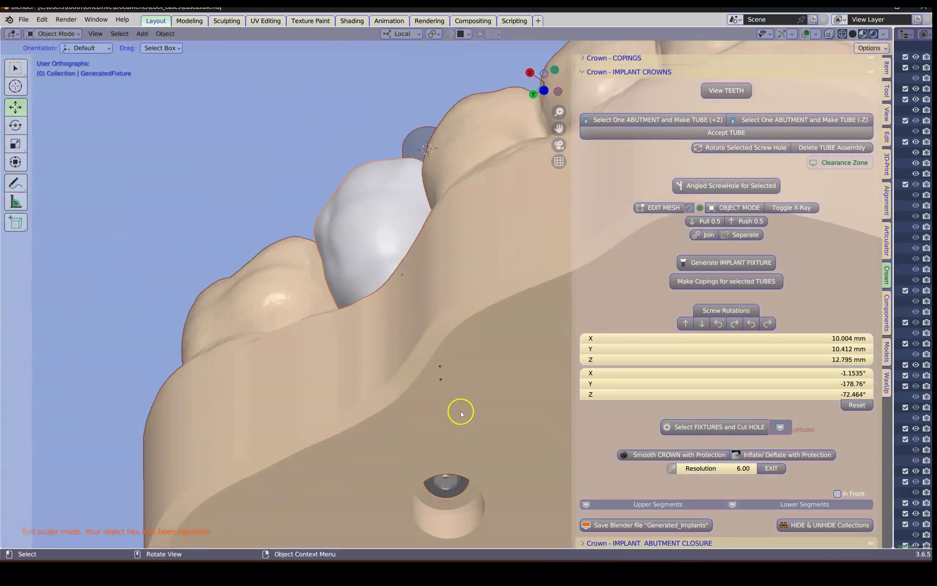
Step: Clip the view to the region around the crown and show the fixture's neck from underneath the gingiva
middle_drag(461, 414, 373, 464)
scroll(360, 477, up, 1)
key(alt+b)
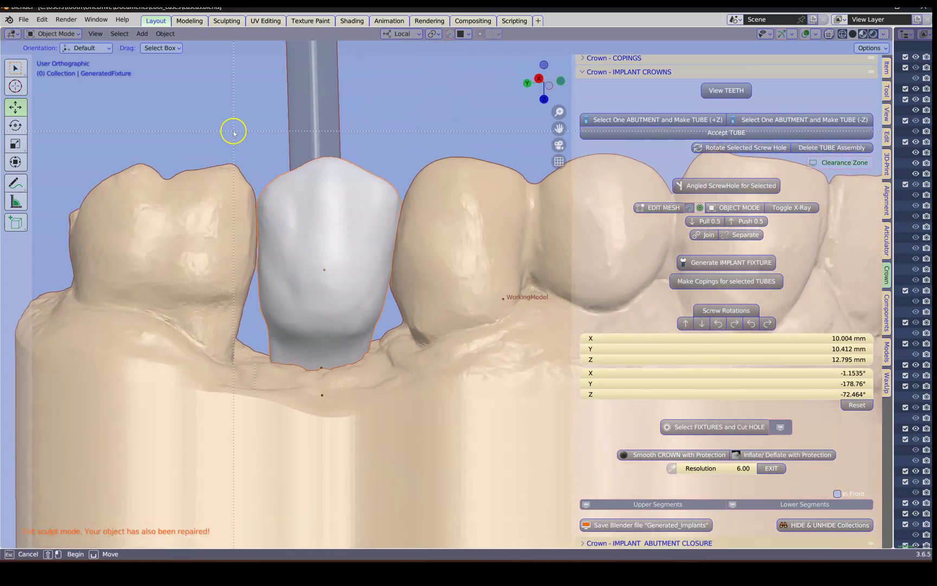
scroll(357, 278, down, 3)
drag(444, 416, 464, 447)
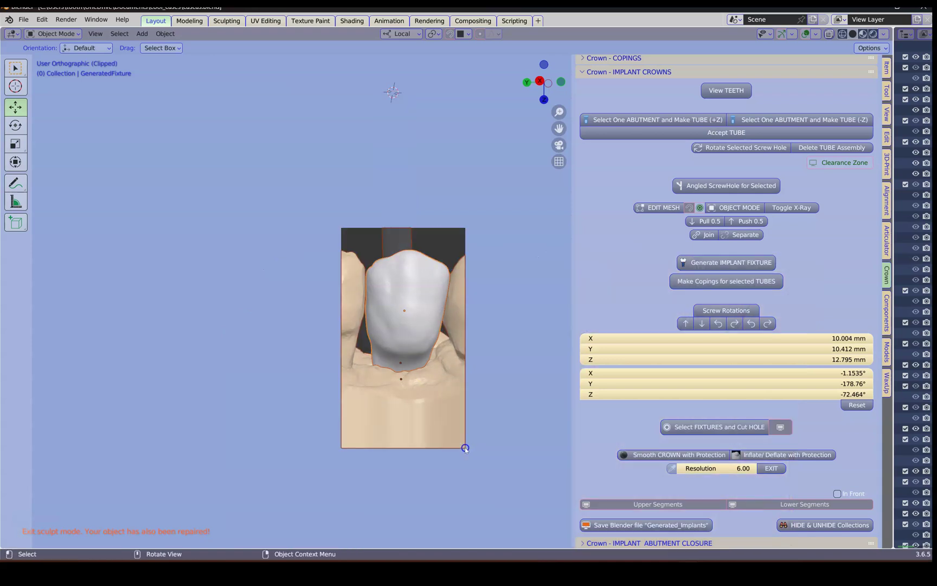
middle_drag(418, 457, 401, 388)
scroll(402, 345, up, 5)
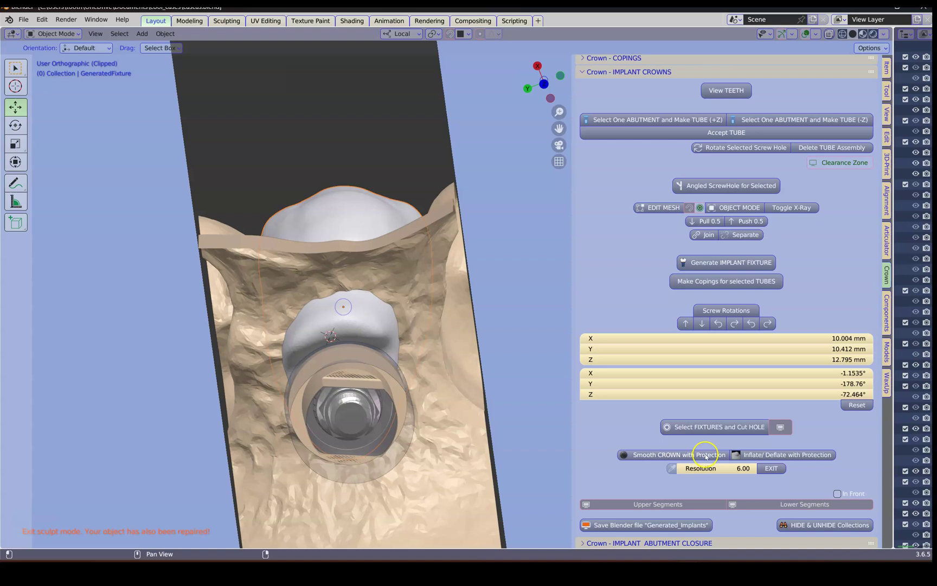
Step: Smooth the fixture's neck where it protrudes through the gingiva, exit sculpting and clear the view clipping
click(659, 453)
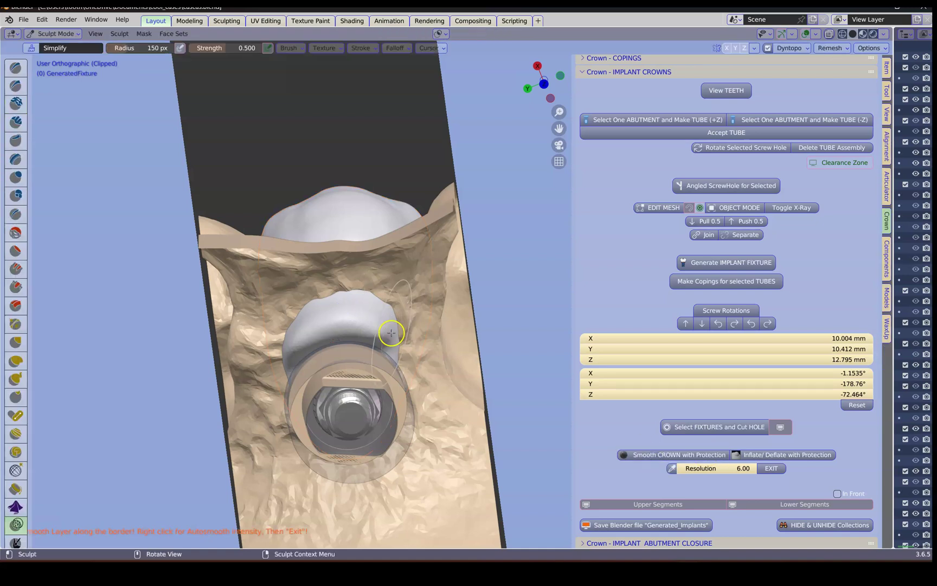
mouse_move(391, 332)
middle_down()
mouse_move(297, 288)
mouse_move(331, 306)
mouse_move(288, 311)
mouse_move(306, 342)
mouse_move(345, 347)
middle_up()
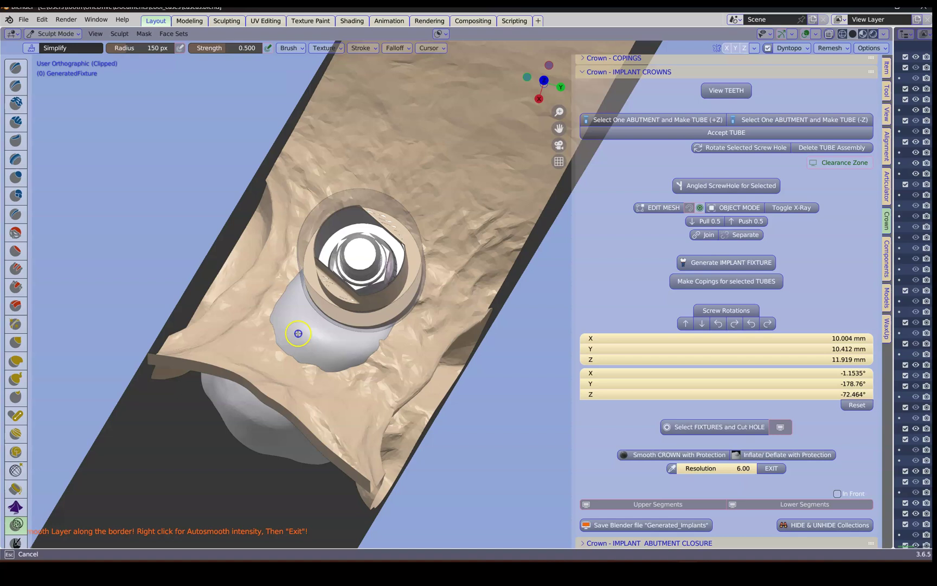
mouse_move(301, 311)
middle_down()
mouse_move(429, 322)
mouse_move(344, 328)
middle_up()
drag(362, 275, 348, 320)
middle_drag(341, 342, 331, 399)
mouse_move(337, 359)
mouse_down()
mouse_move(335, 346)
mouse_move(337, 364)
mouse_up()
middle_drag(337, 369, 342, 321)
click(325, 387)
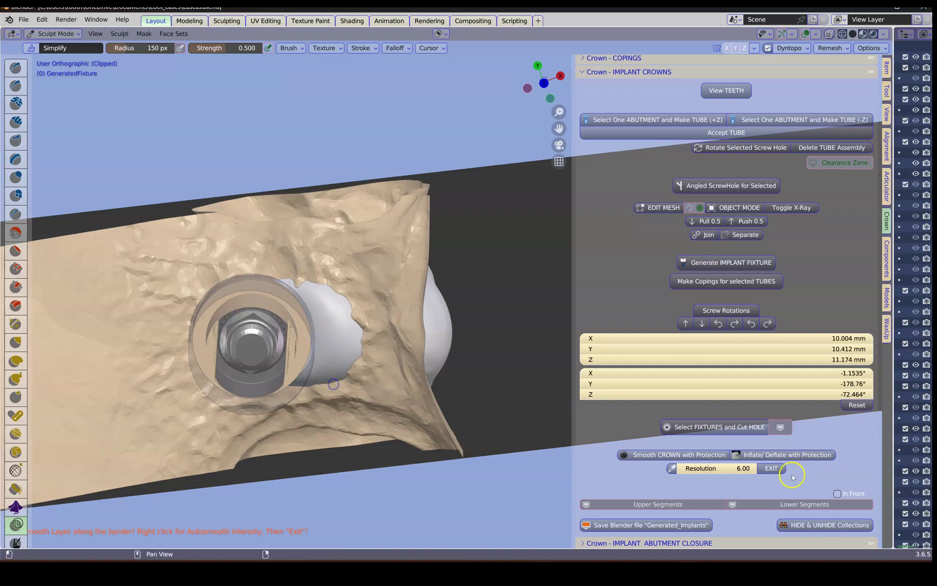
click(773, 467)
key(alt+b)
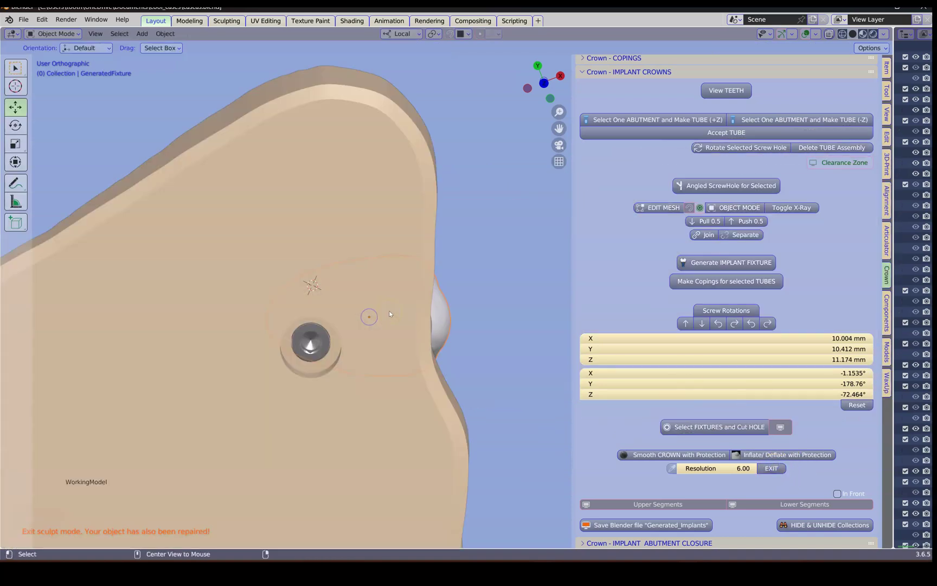
Step: Turn on X-ray display and raise the screw-hole tube along its axis until its lower end meets the abutment sleeve's top
scroll(405, 302, down, 3)
middle_drag(405, 302, 398, 414)
shift+click(352, 380)
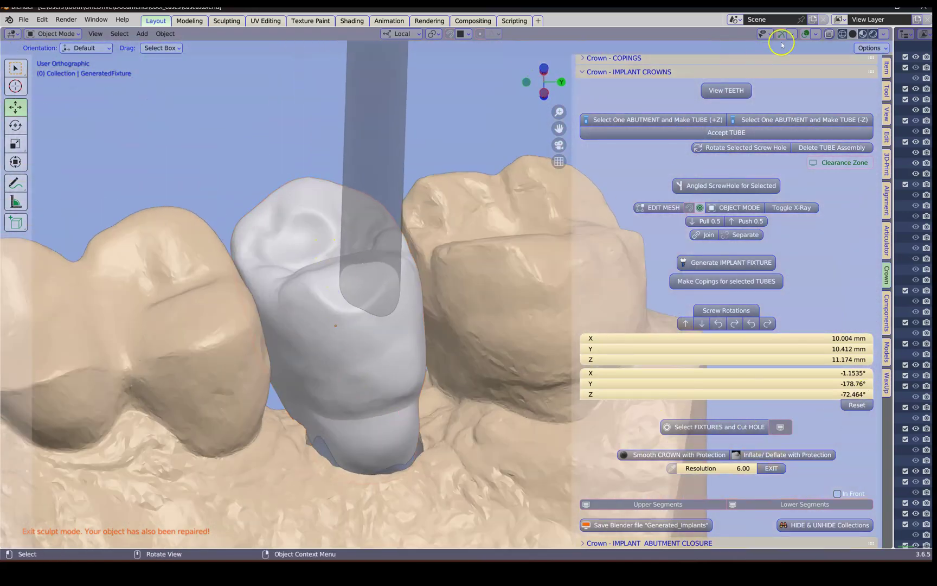
click(831, 34)
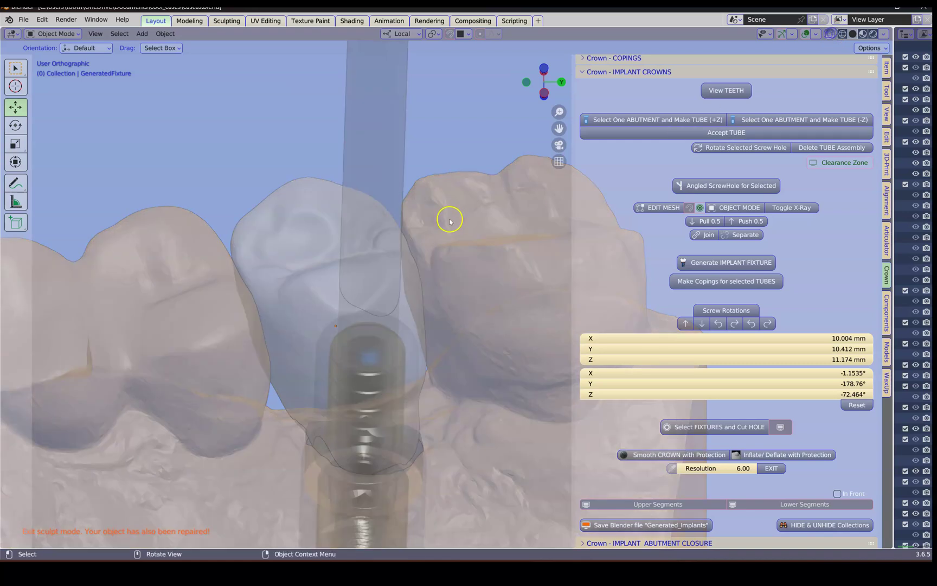
click(371, 240)
middle_drag(385, 274, 376, 237)
drag(367, 453, 372, 346)
scroll(364, 368, up, 3)
shift+middle_drag(344, 389, 423, 337)
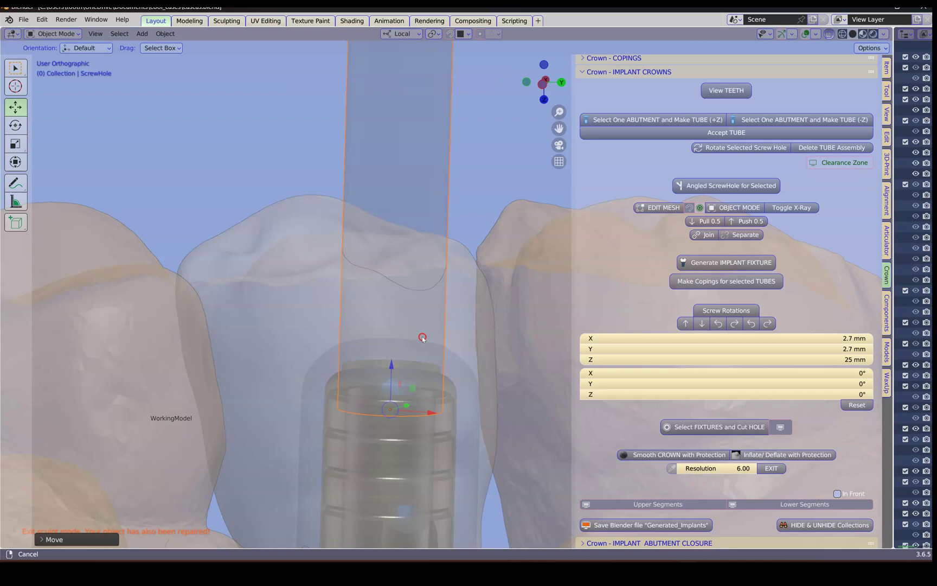
scroll(402, 368, up, 4)
drag(330, 473, 334, 405)
Step: Select the generated fixture and cut the screw hole through it
click(168, 285)
scroll(167, 285, down, 2)
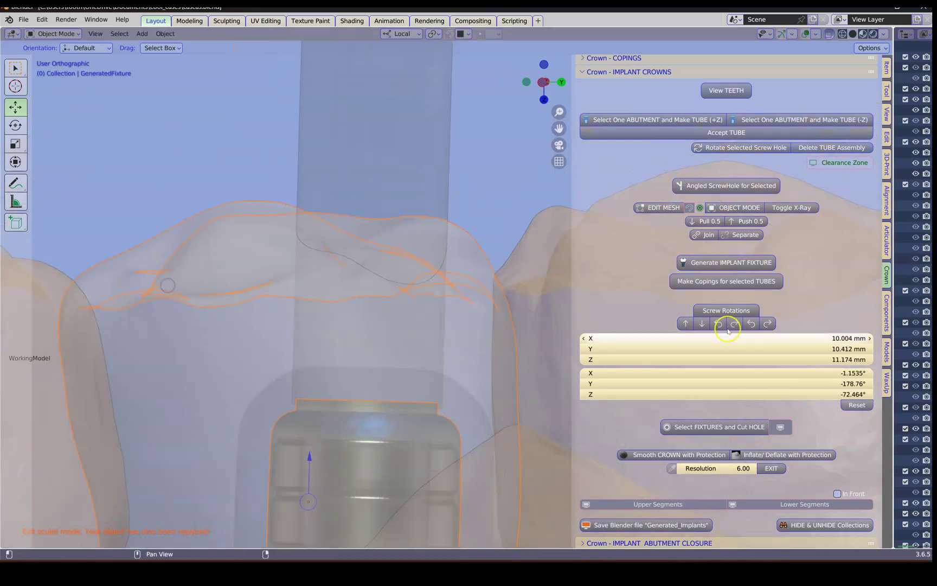
scroll(714, 426, down, 2)
click(707, 380)
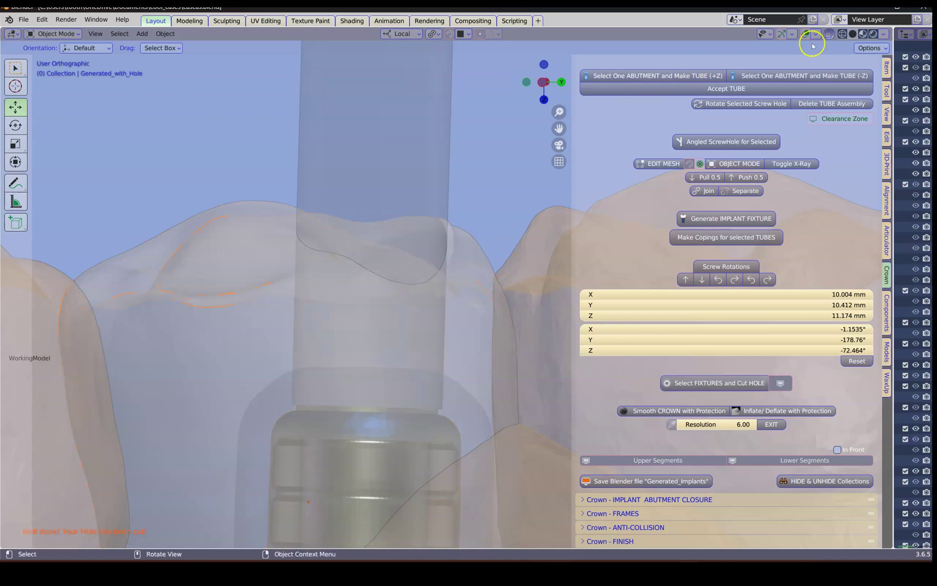
Step: Turn off X-ray display and hide the screw-hole tube to expose the crown's cut hole
click(830, 36)
scroll(444, 293, down, 2)
middle_drag(444, 293, 435, 320)
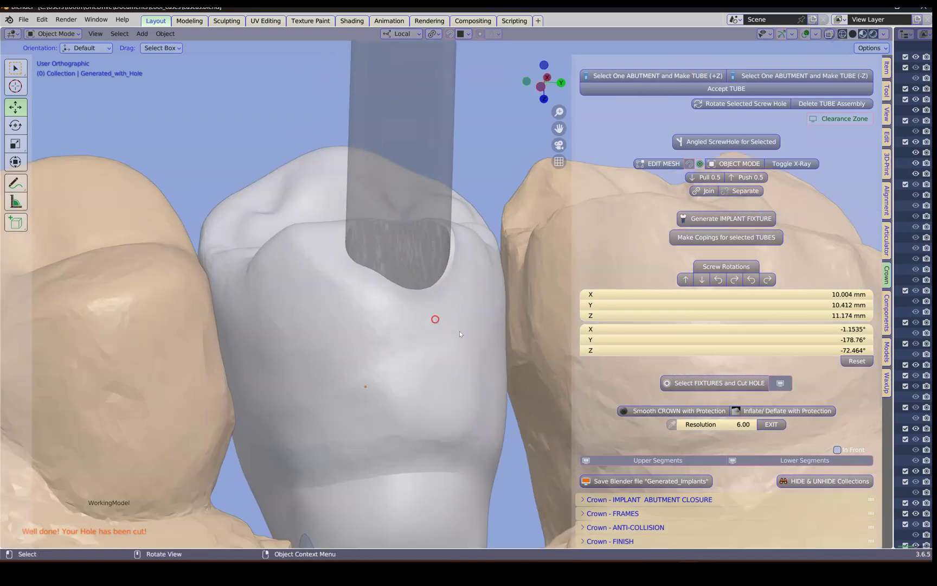
scroll(761, 416, up, 1)
click(781, 399)
scroll(380, 343, down, 3)
middle_drag(381, 344, 390, 376)
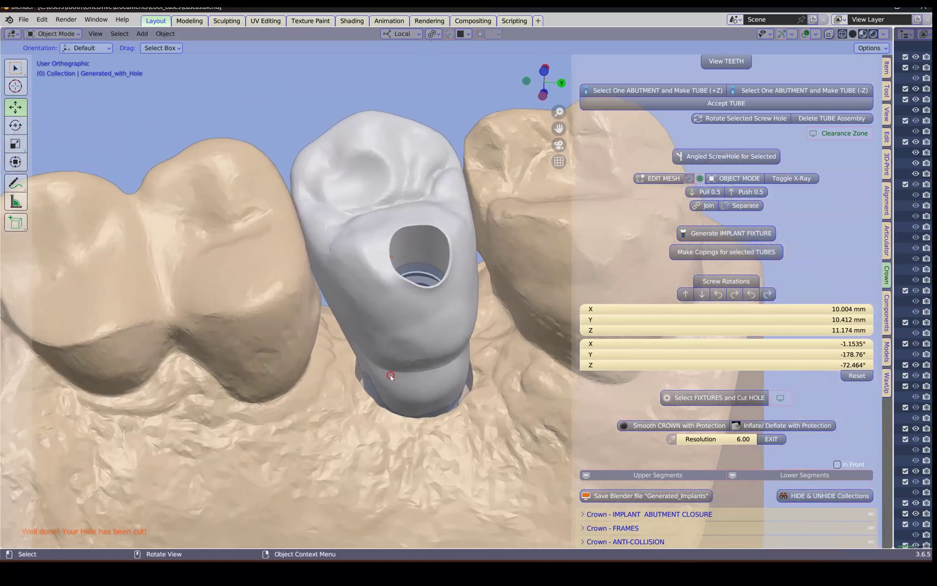
Step: Show the pink contact areas on the neighbouring teeth, select them and generate an automatic contact cutter
scroll(743, 397, up, 8)
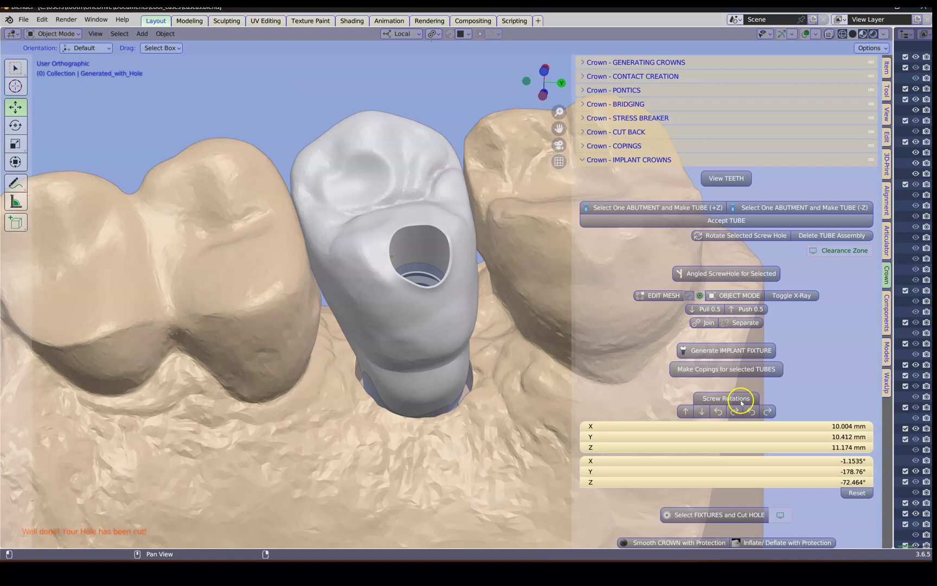
scroll(636, 207, up, 3)
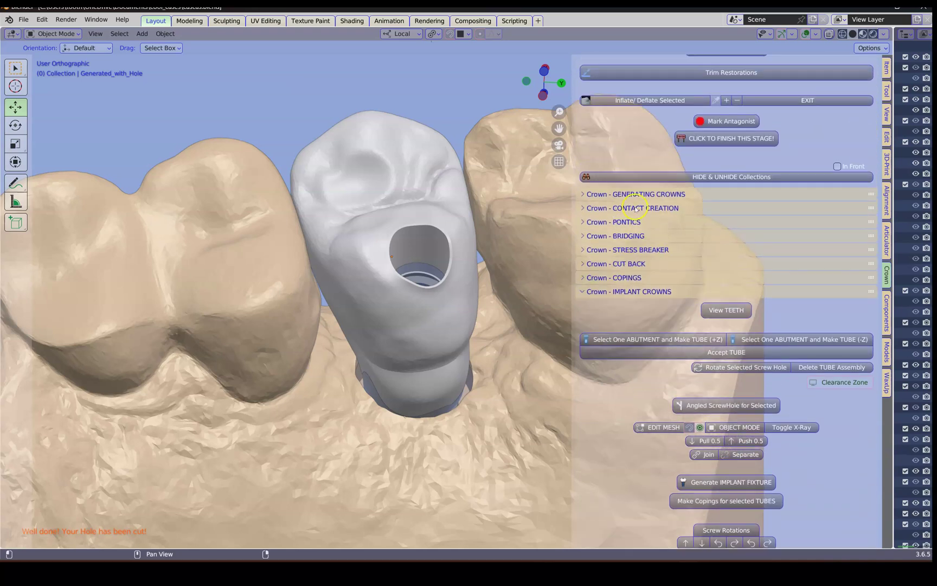
click(590, 208)
click(713, 248)
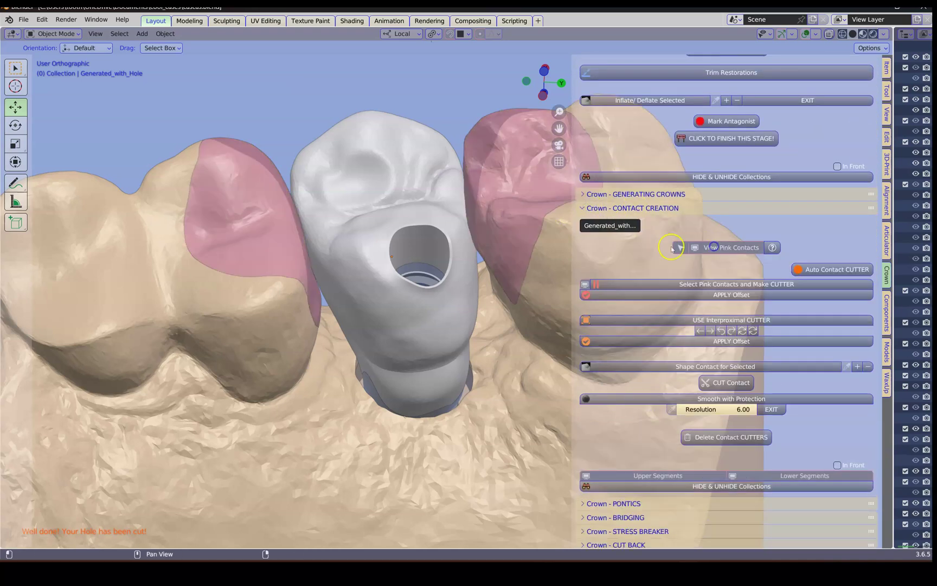
click(496, 179)
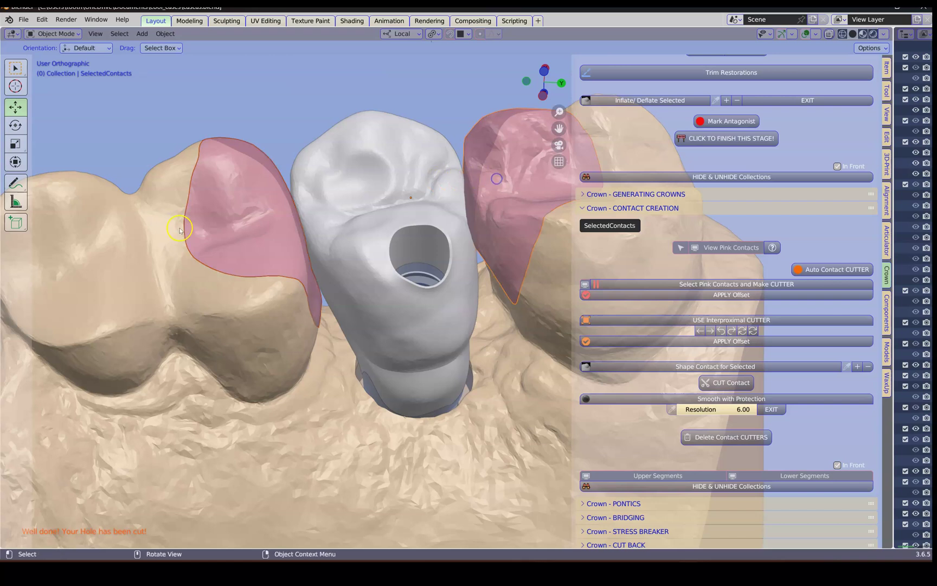
click(815, 274)
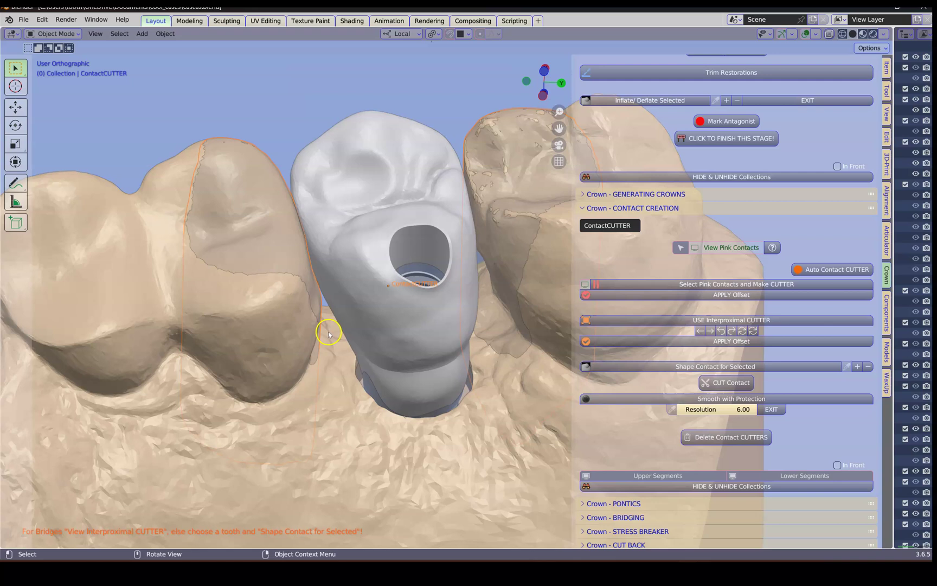
middle_drag(328, 330, 306, 315)
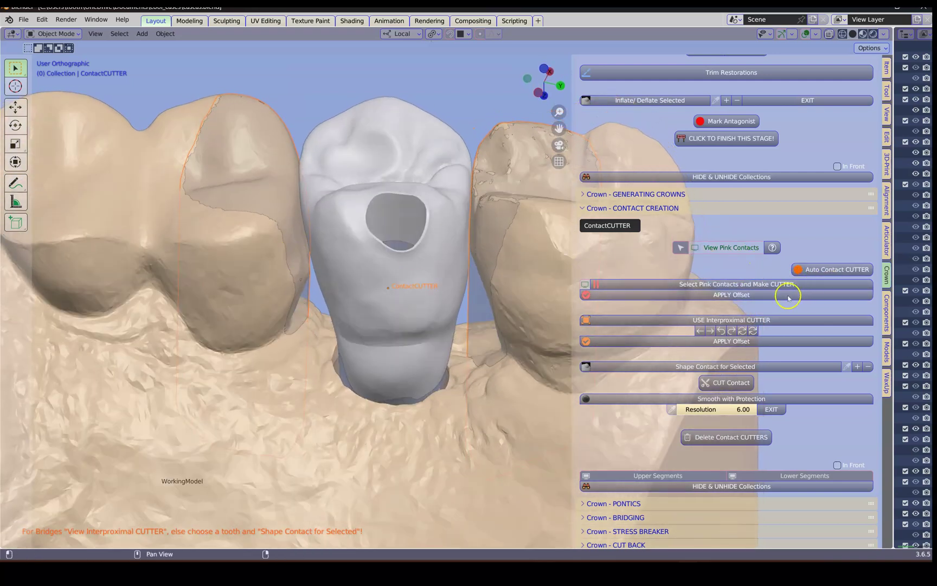
Step: Start contact shaping on the crown and inflate its first side contact with a 123 px brush
click(374, 285)
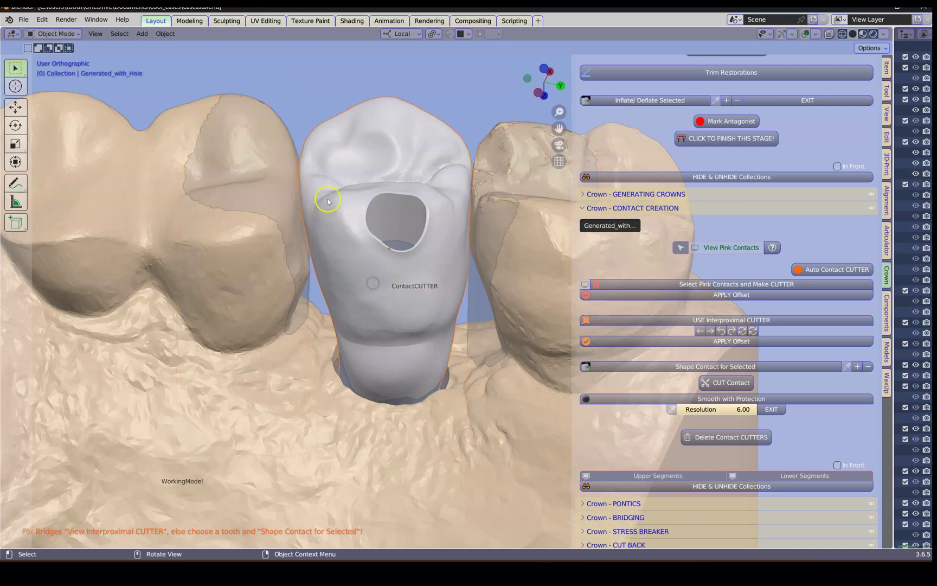
scroll(760, 349, down, 2)
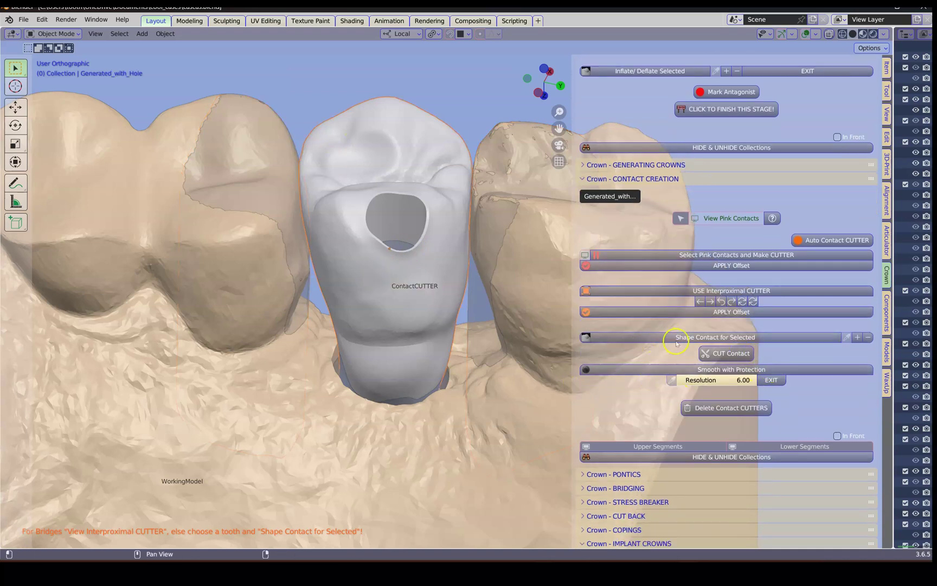
click(691, 339)
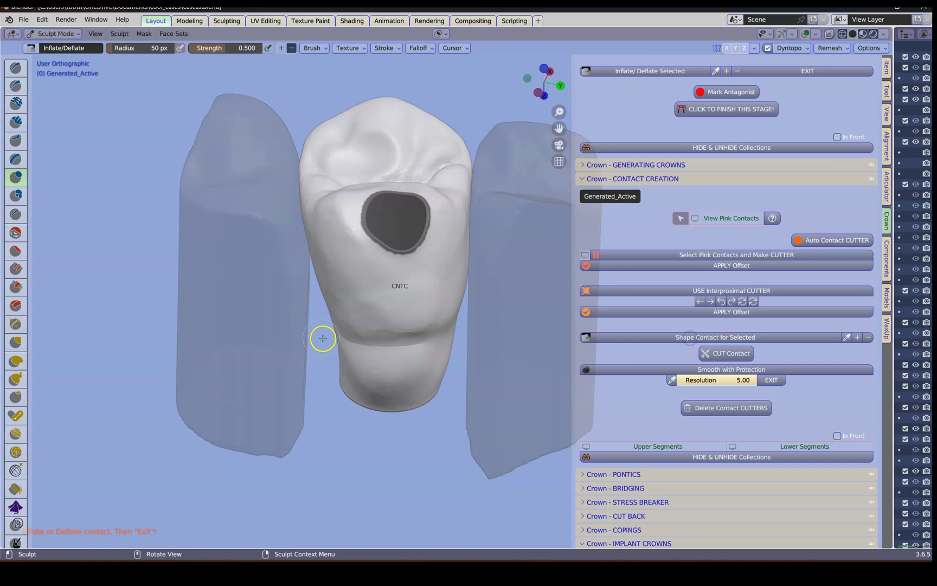
middle_drag(323, 338, 454, 280)
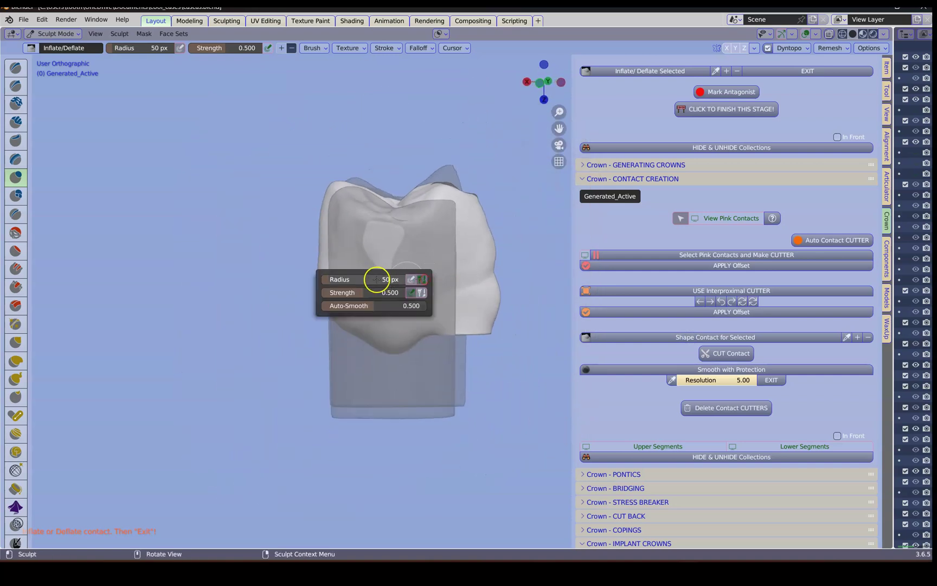
scroll(466, 263, up, 2)
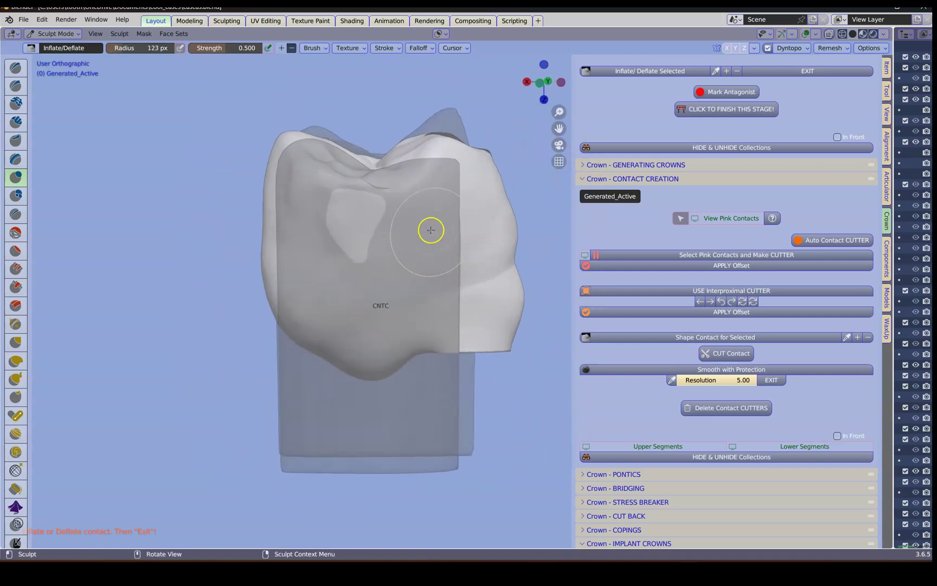
drag(388, 264, 391, 227)
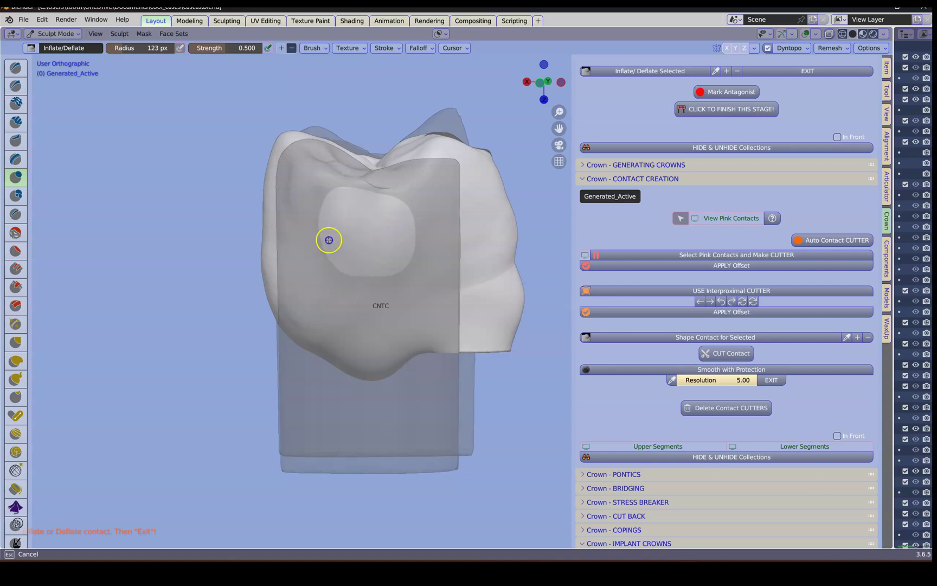
middle_drag(350, 299, 368, 293)
Step: Inflate the contact area on the crown's opposite side until it passes through the cutter
middle_drag(401, 208, 214, 314)
click(366, 234)
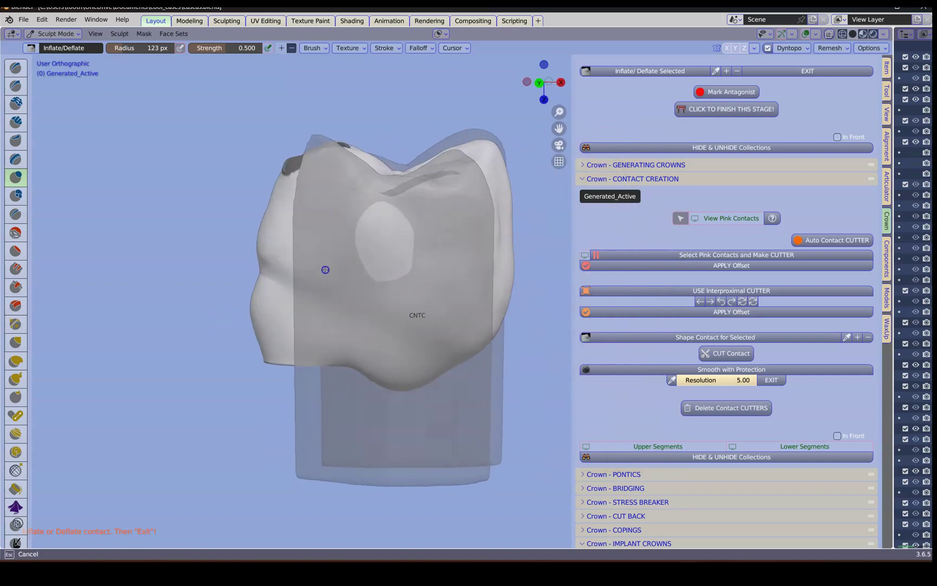
drag(375, 290, 447, 229)
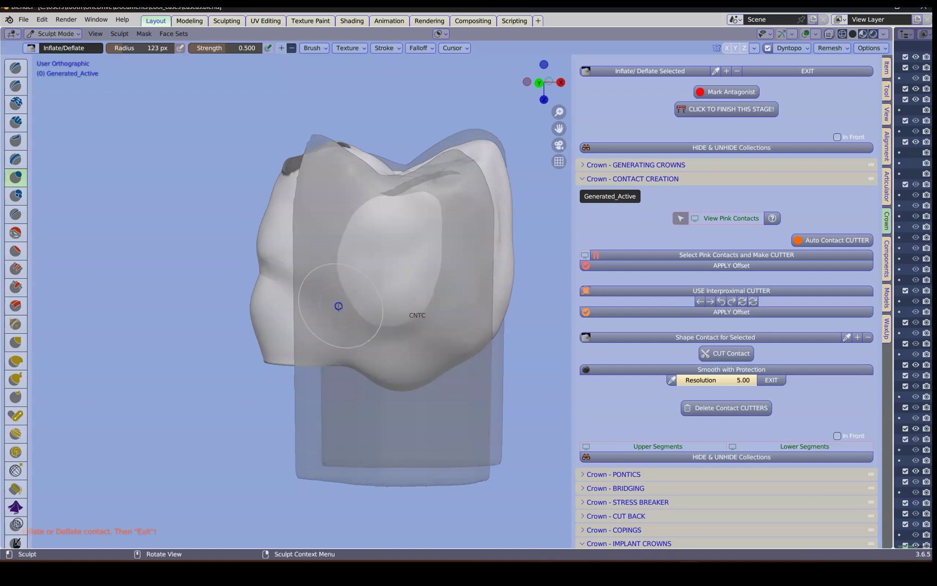
Step: Check both inflated sides of the crown against the cutters and cut the contacts
middle_drag(338, 306, 474, 215)
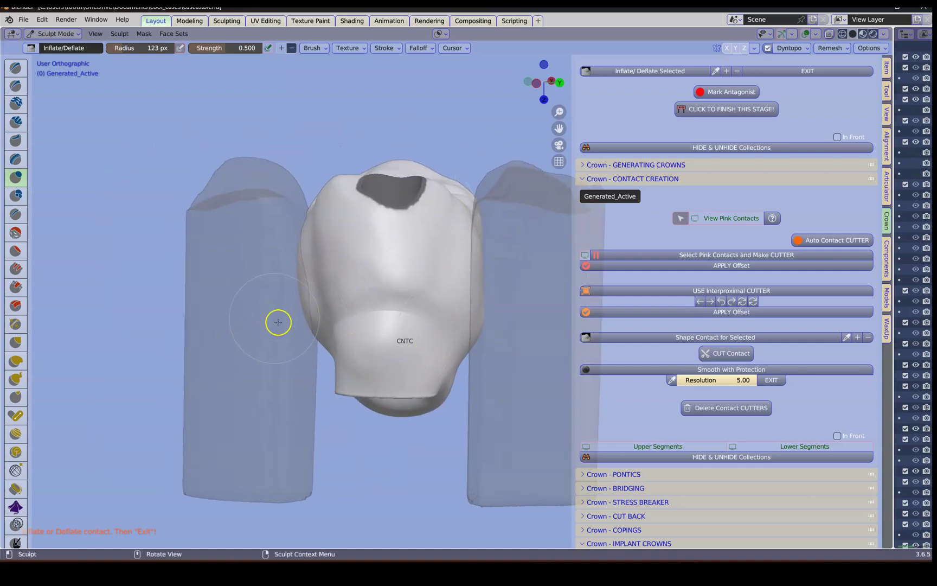
middle_drag(278, 322, 299, 308)
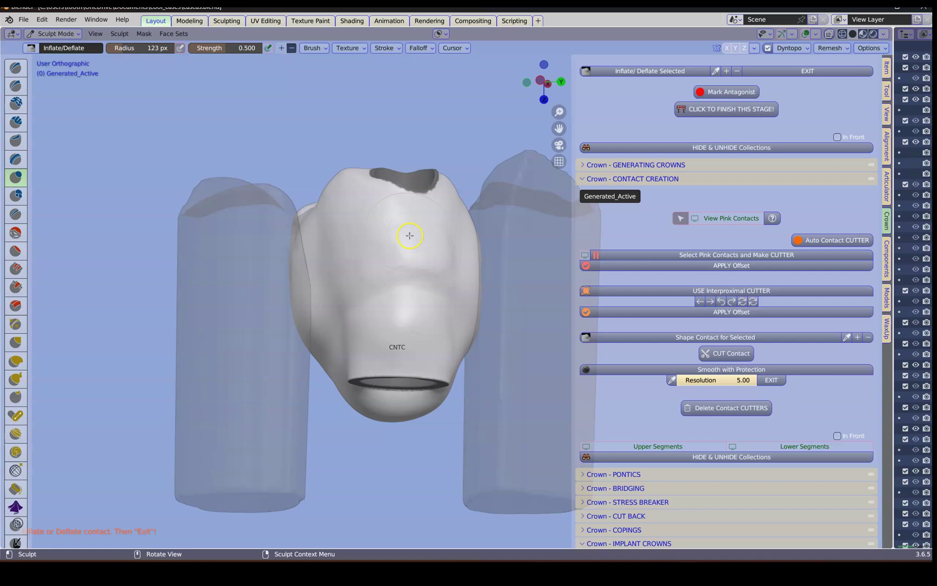
shift+middle_drag(402, 411, 375, 362)
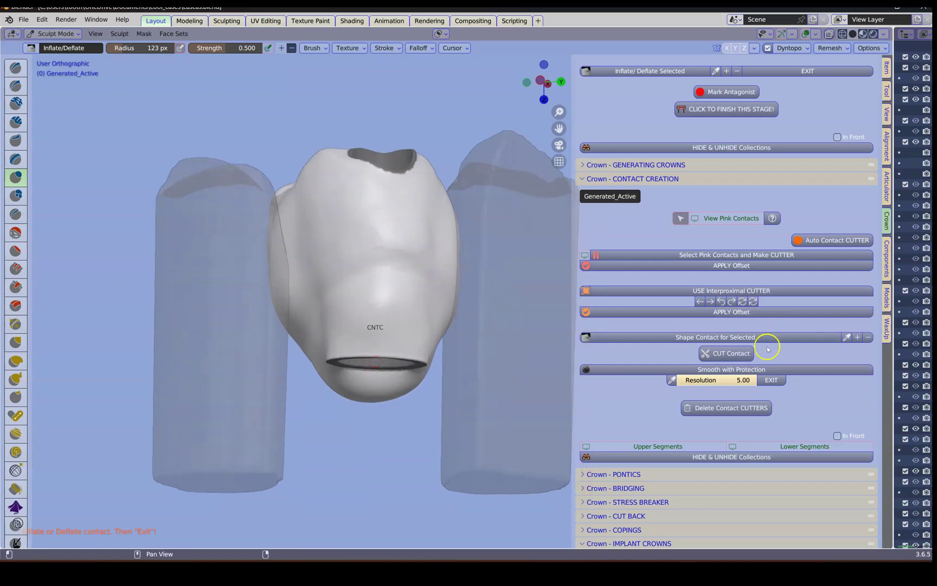
click(728, 352)
middle_drag(316, 310, 357, 316)
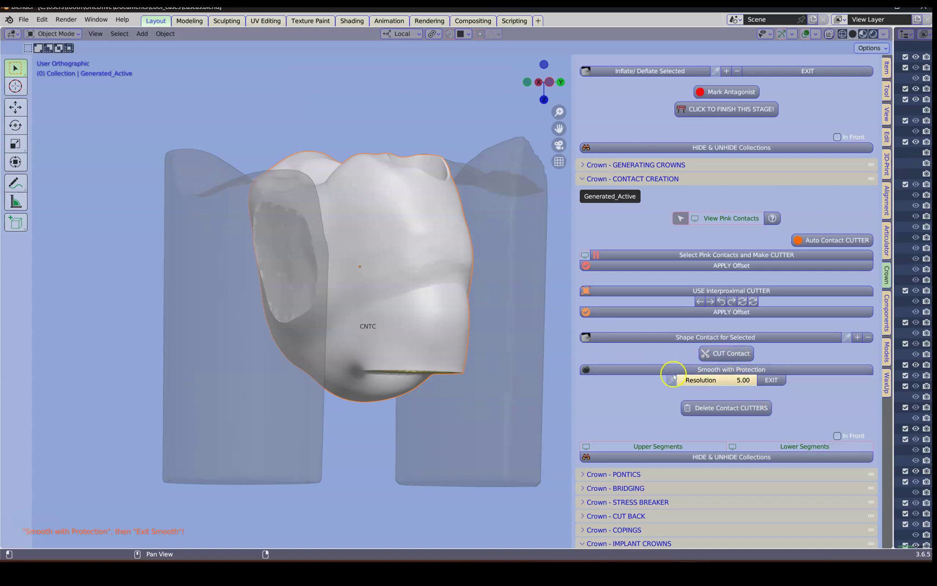
Step: Smooth the cut contact surfaces on both sides of the crown with protection and exit sculpting
click(708, 369)
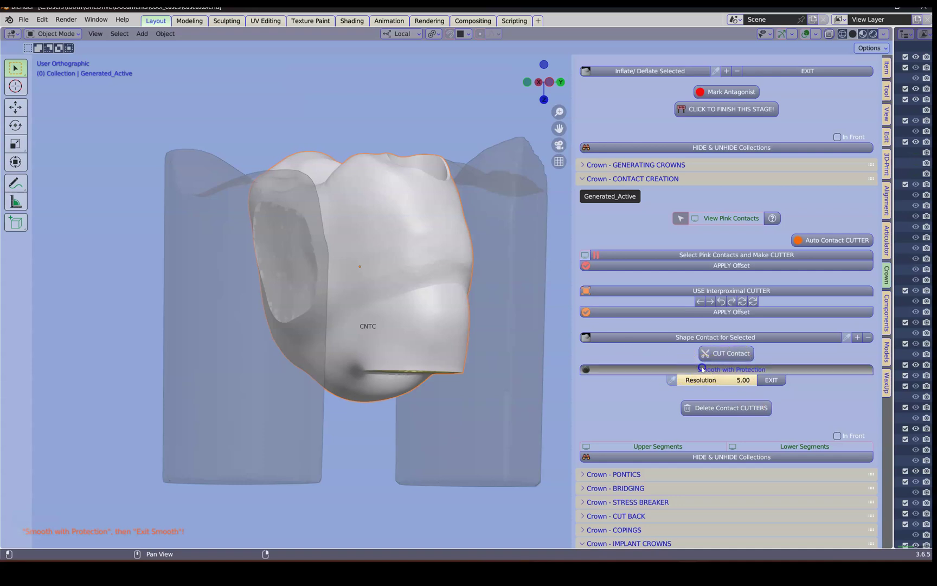
middle_drag(310, 290, 376, 294)
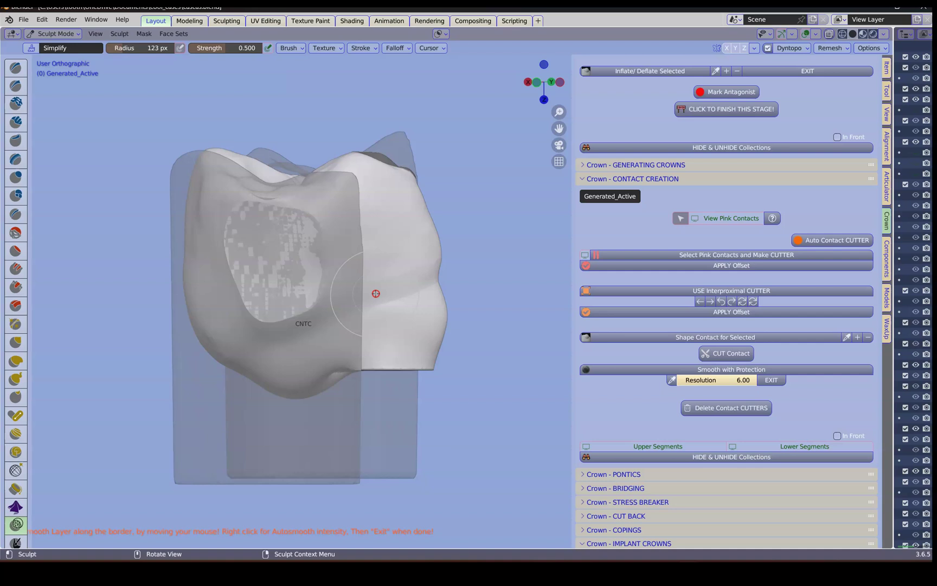
mouse_move(278, 212)
mouse_down()
mouse_move(241, 261)
mouse_move(307, 287)
mouse_up()
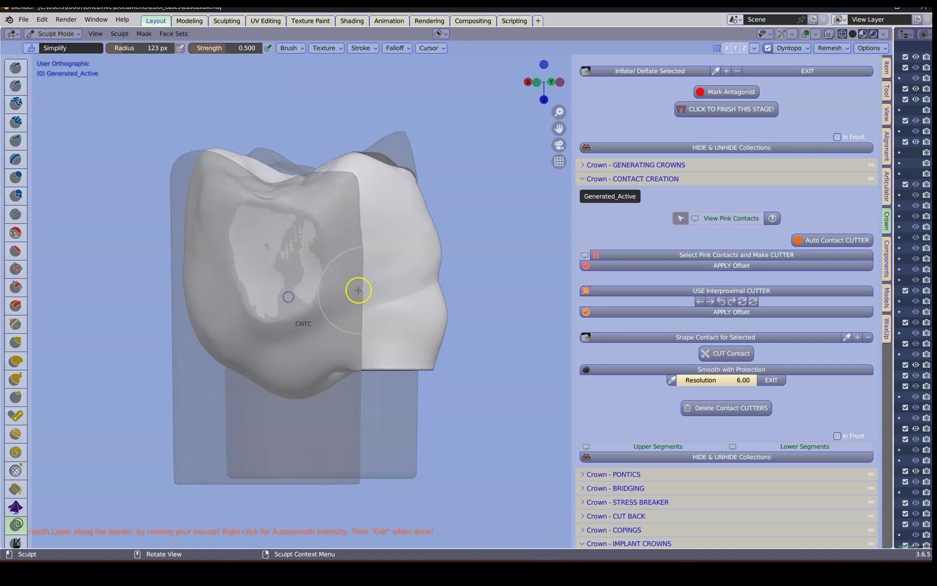
middle_drag(358, 291, 115, 290)
drag(281, 223, 291, 233)
drag(300, 281, 327, 305)
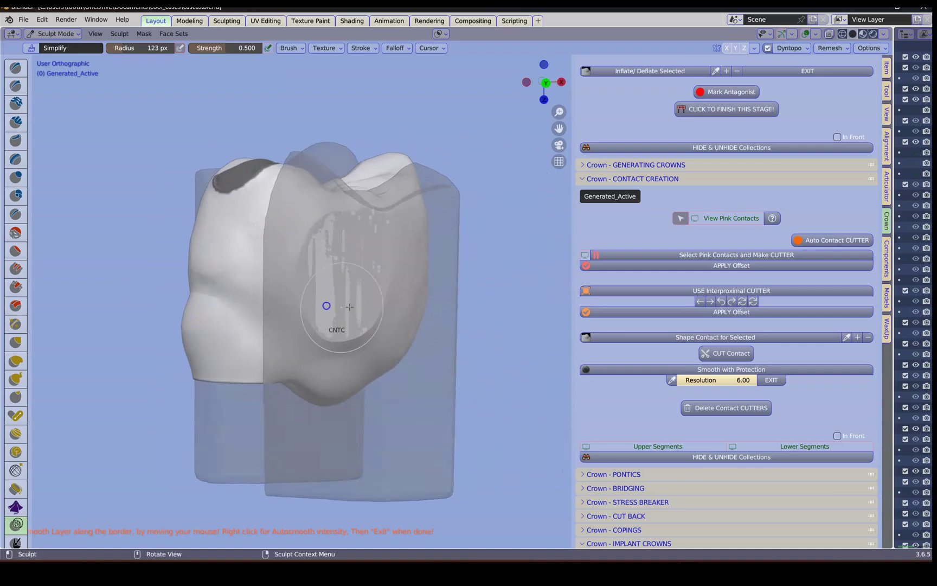
mouse_move(350, 307)
middle_down()
mouse_move(324, 299)
mouse_move(368, 291)
middle_up()
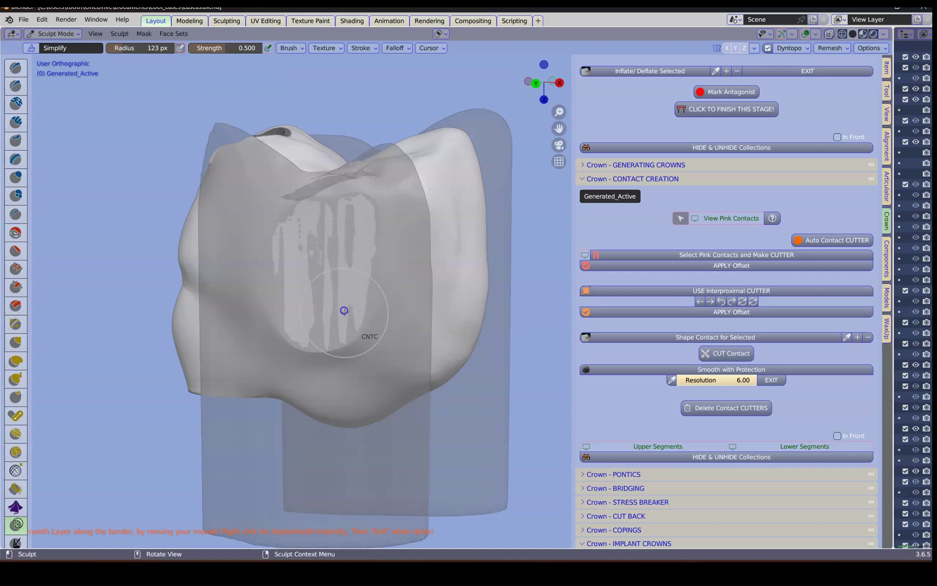
click(773, 381)
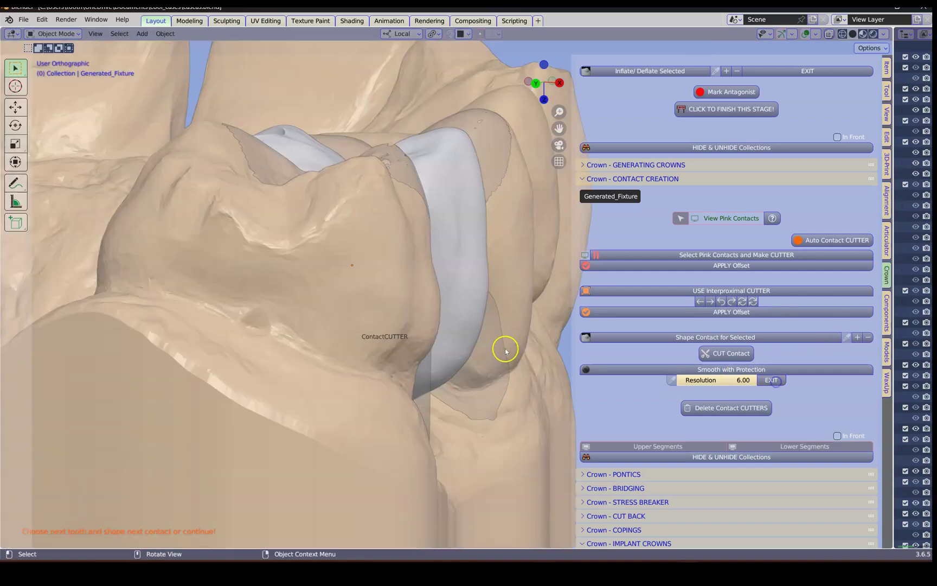
Step: Delete the contact cutters and view the crown between its neighbours from the screw-hole side
click(765, 414)
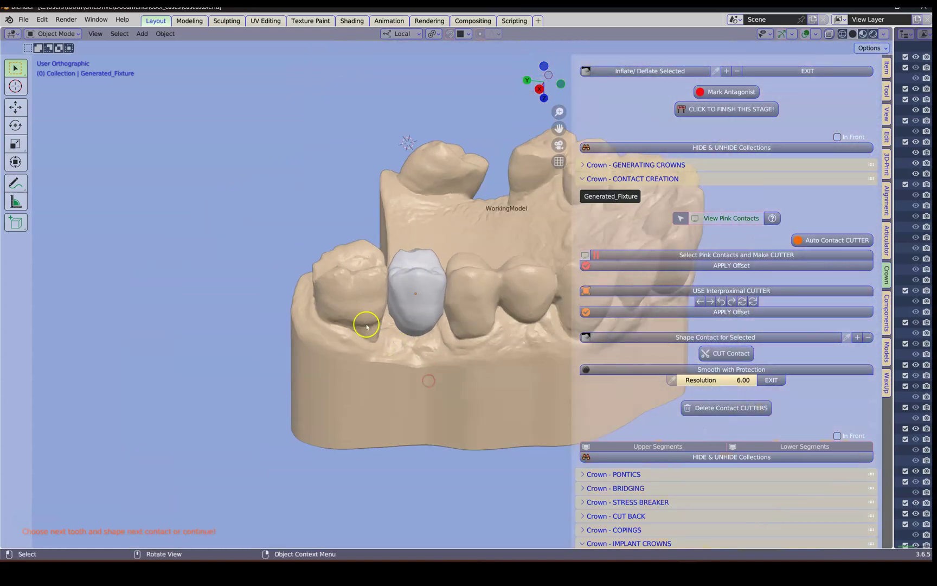
middle_drag(367, 327, 552, 388)
shift+middle_drag(347, 381, 562, 363)
scroll(489, 359, up, 4)
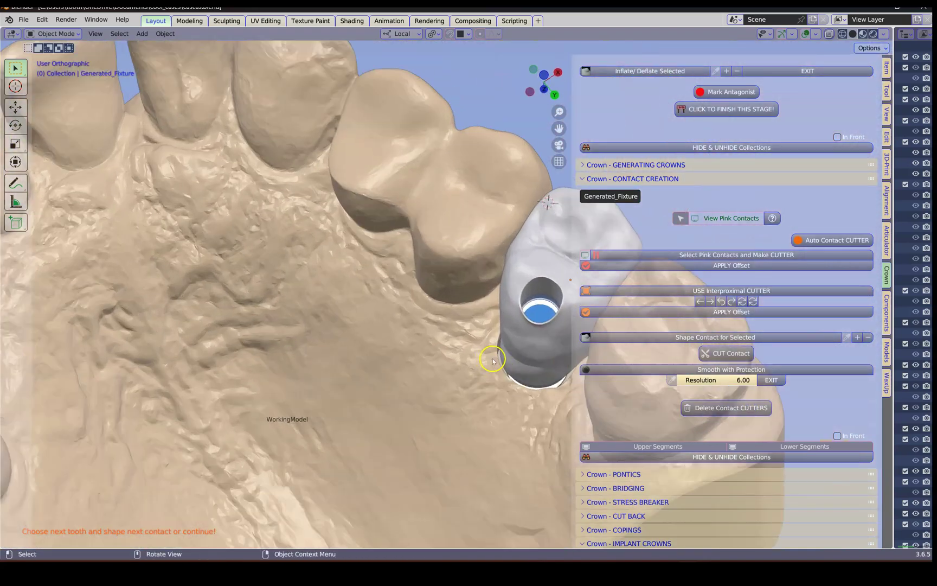
middle_drag(490, 360, 406, 316)
scroll(438, 359, up, 1)
click(821, 458)
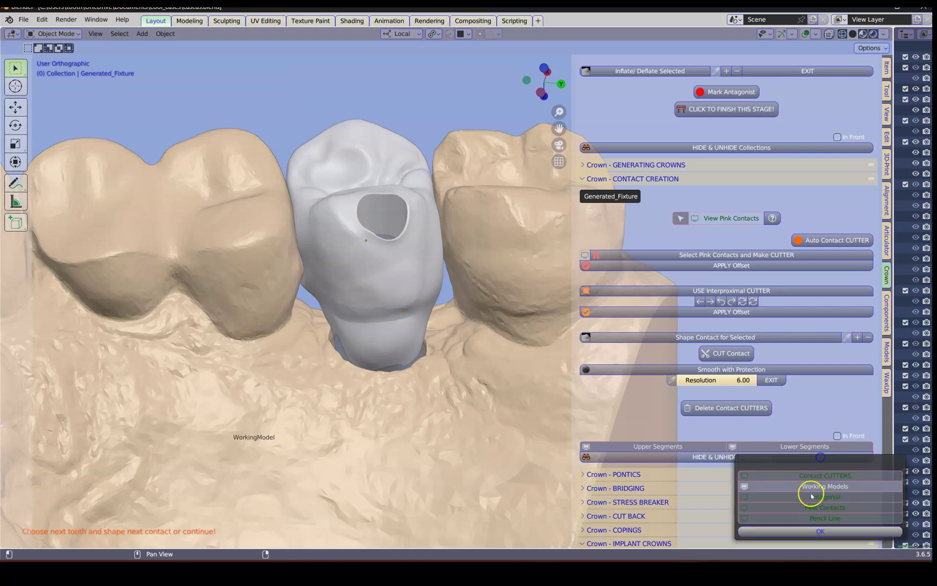
click(836, 402)
scroll(836, 399, up, 8)
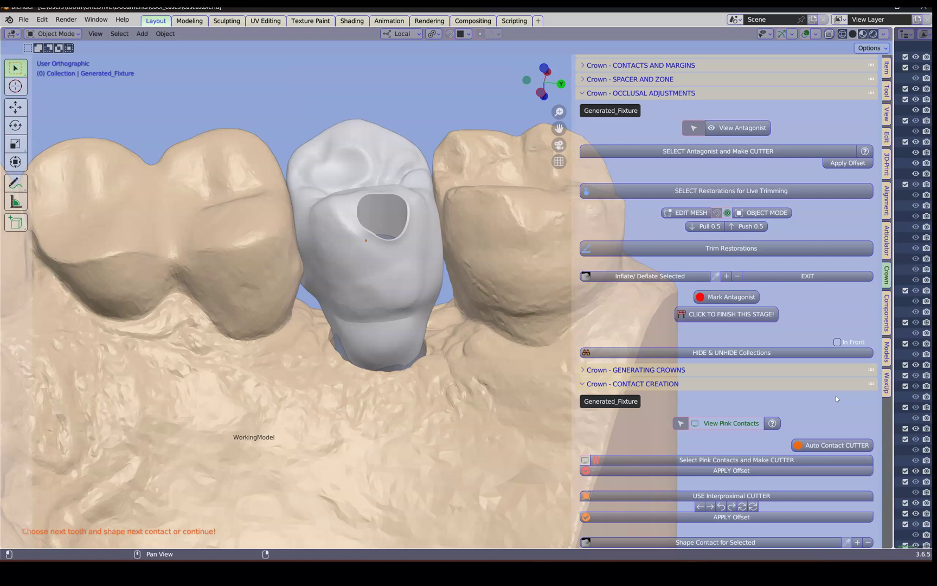
scroll(835, 396, down, 20)
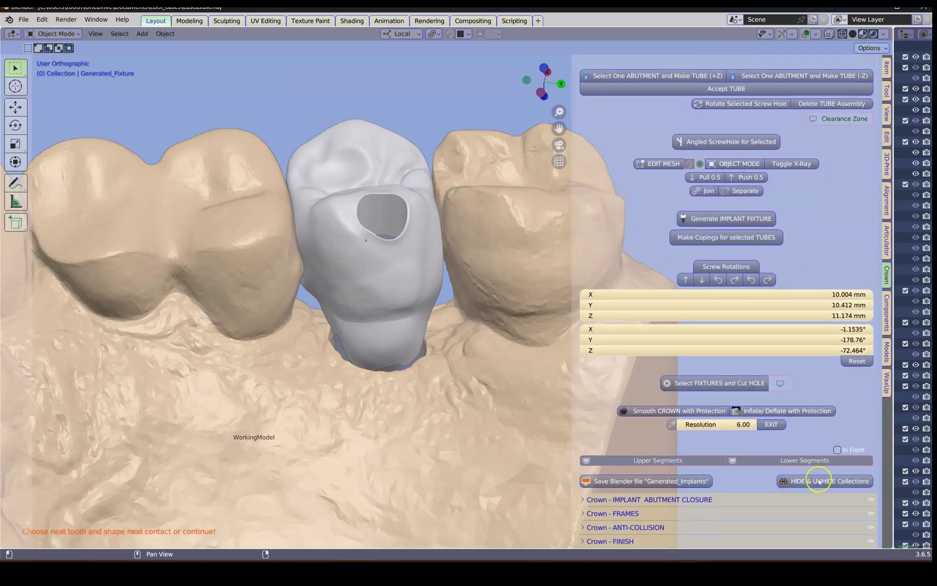
Step: Turn to the outer side of the upper model and unhide the antagonist model to check the bite
click(819, 482)
middle_drag(478, 360, 389, 503)
shift+middle_drag(433, 440, 452, 389)
scroll(452, 389, up, 1)
click(819, 483)
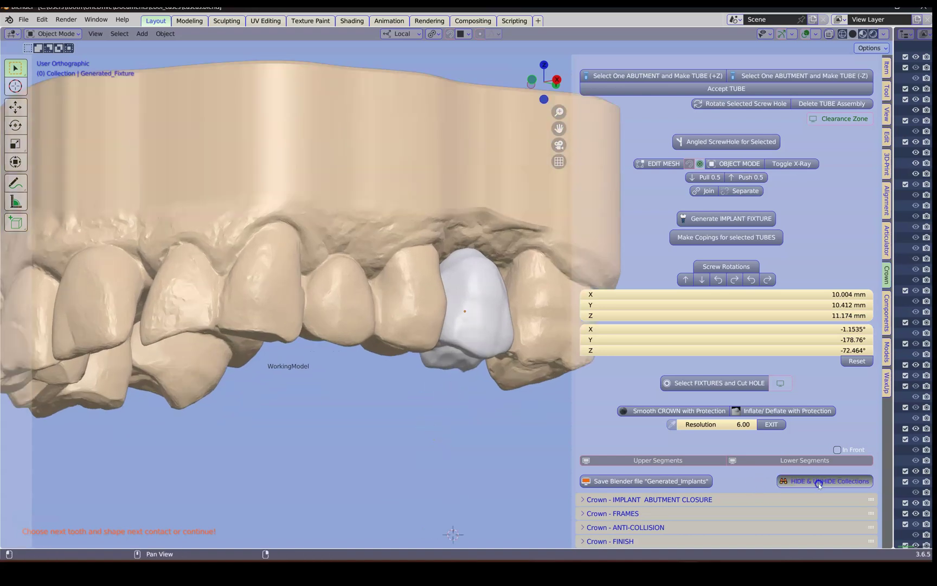
click(831, 498)
middle_drag(592, 445, 477, 380)
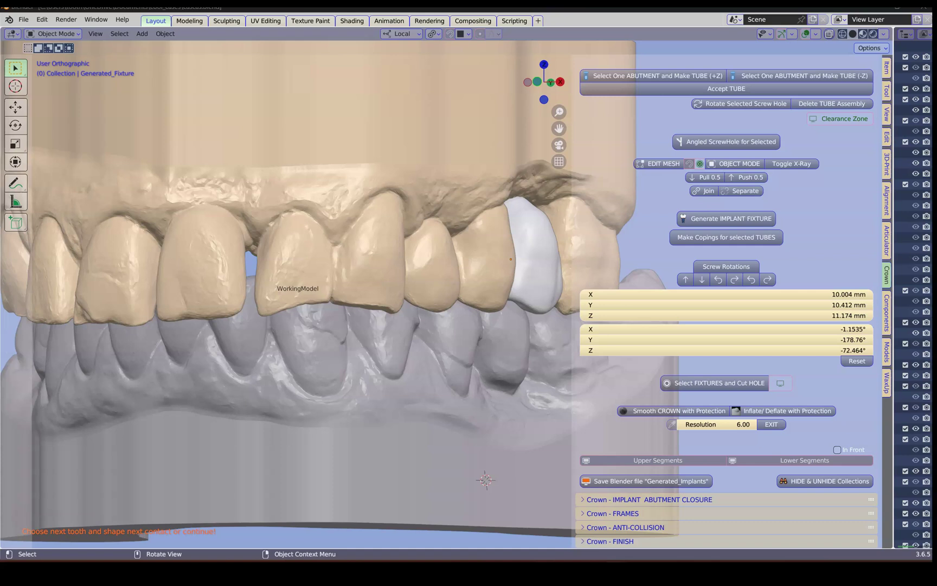
Step: View the crown's bite against the antagonist from the outer side and isolate the crown by hiding all other models
middle_drag(484, 321, 320, 347)
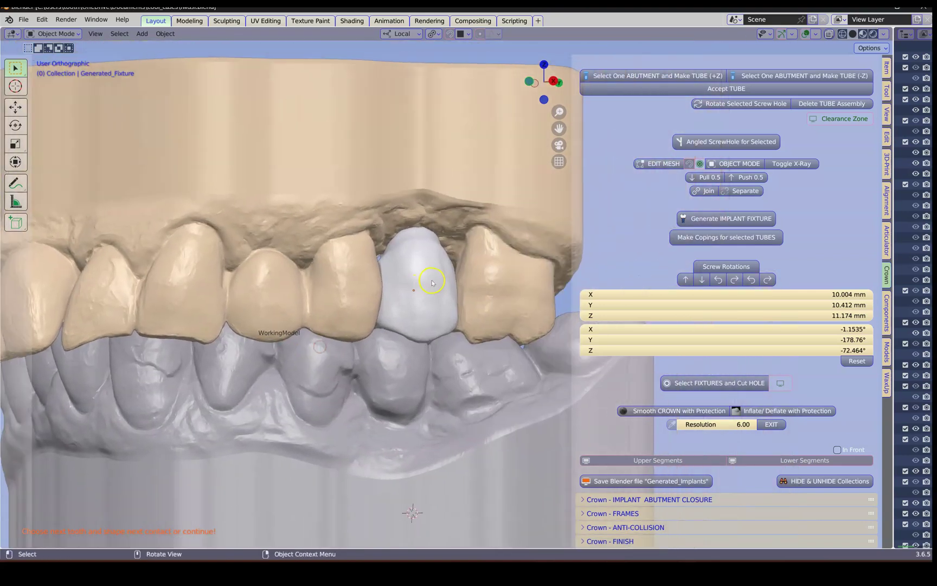
key(shift+h)
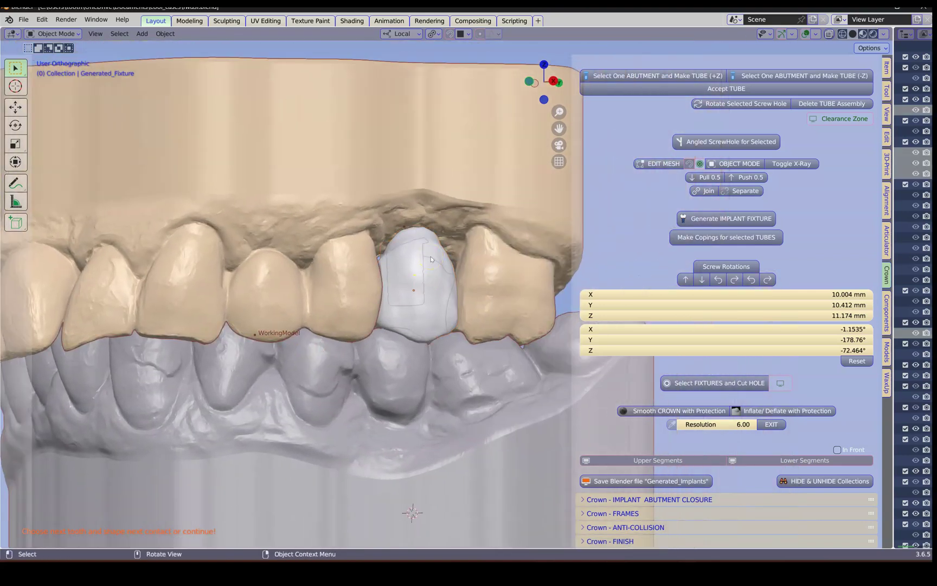
click(431, 259)
Step: Expand the Generating Crowns section and create the Thickness Map for the isolated implant crown
scroll(716, 150, up, 15)
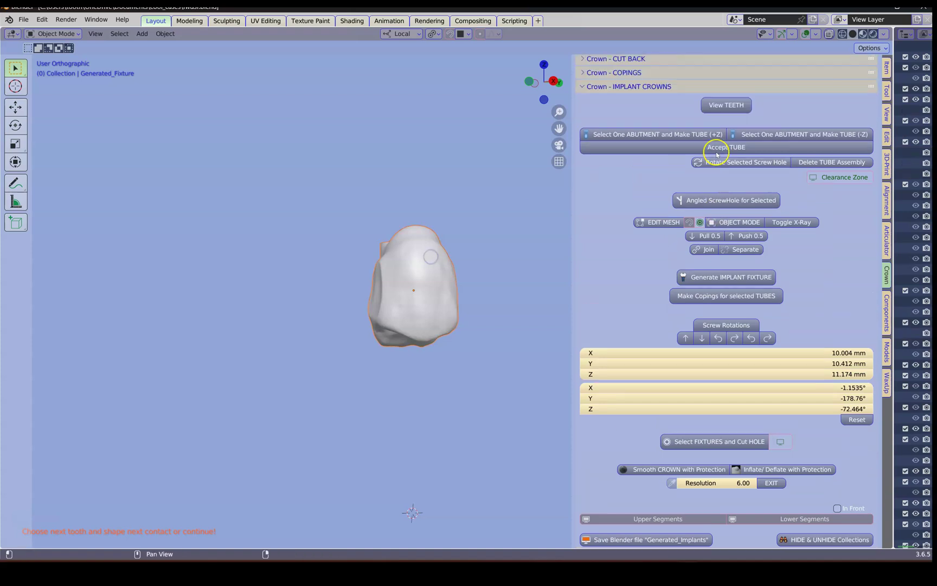
scroll(716, 155, up, 15)
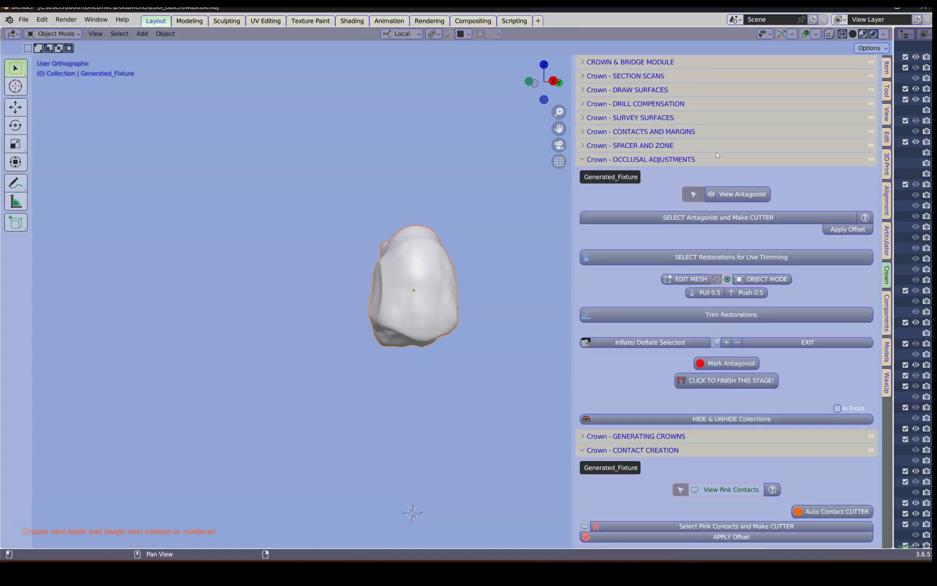
scroll(673, 173, down, 7)
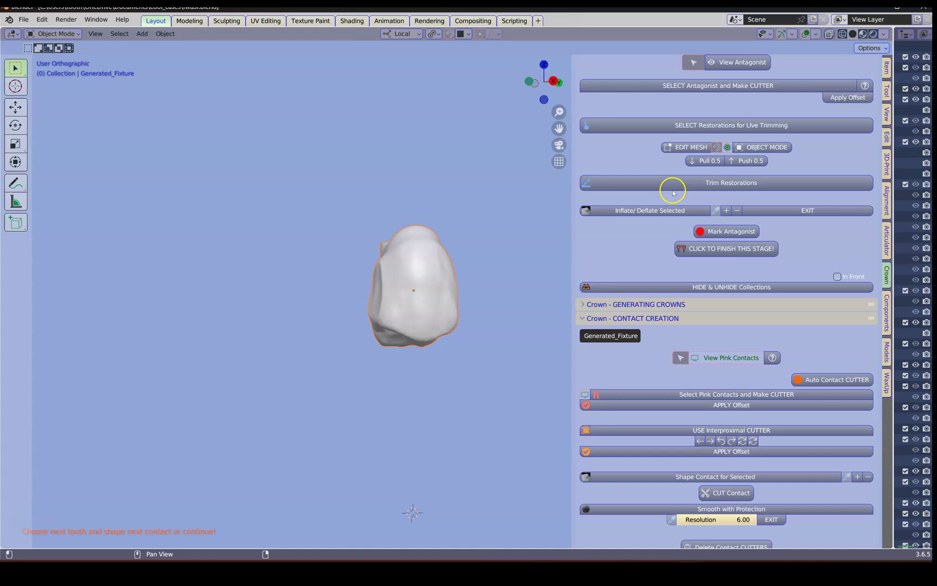
click(599, 246)
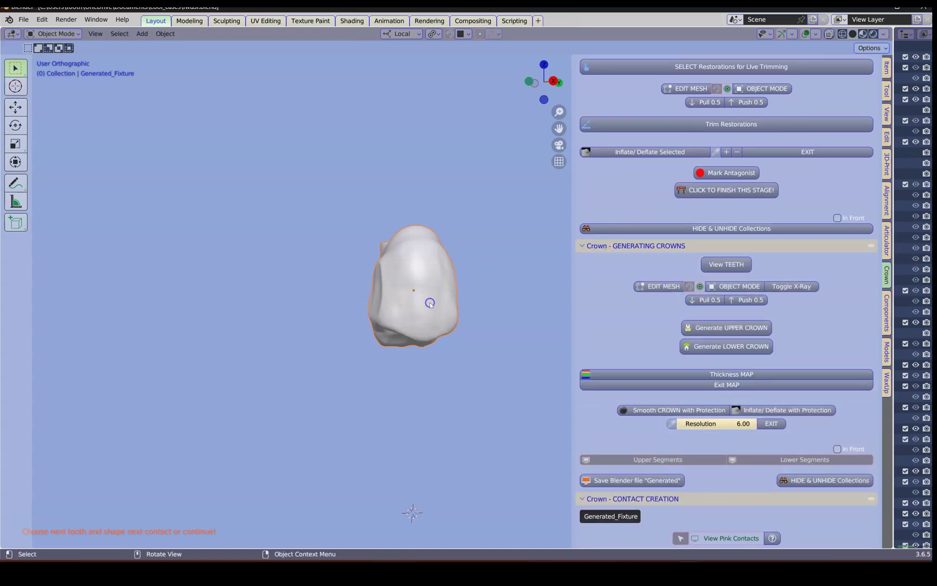
middle_drag(430, 304, 415, 148)
scroll(678, 342, down, 3)
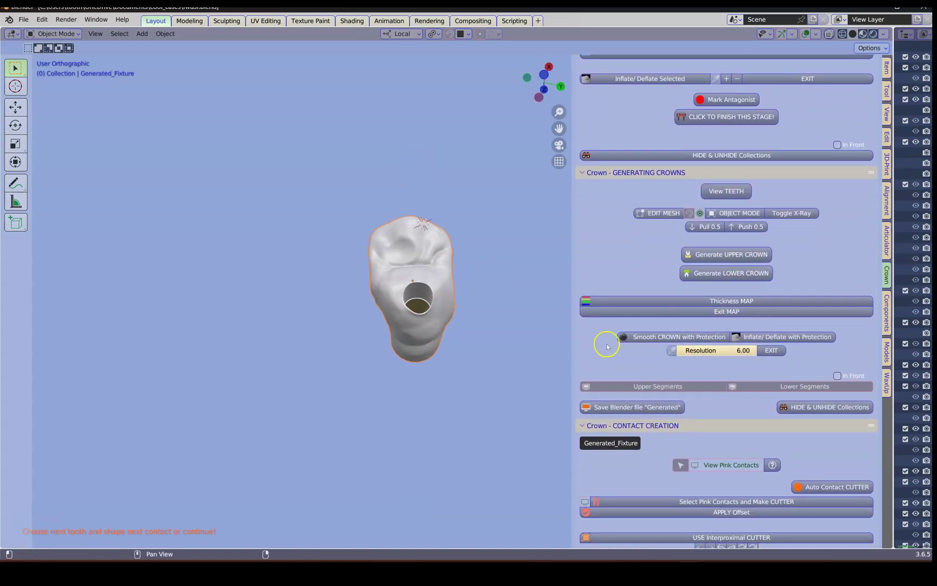
click(708, 302)
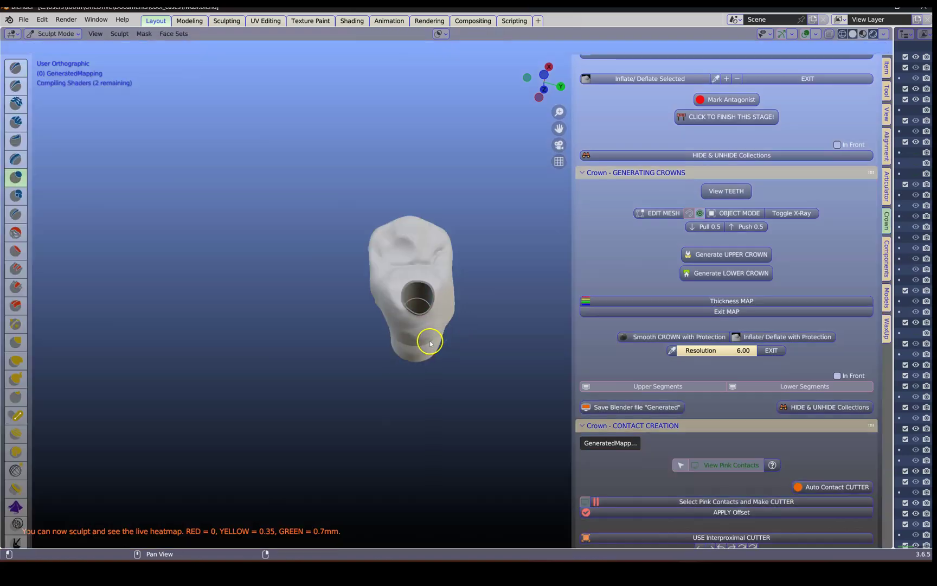
Step: Examine the crown's thickness heatmap around the screw hole and along the fitting edge, and exit the map
mouse_move(430, 341)
middle_down()
mouse_move(403, 290)
mouse_move(295, 241)
mouse_move(318, 274)
mouse_move(508, 270)
middle_up()
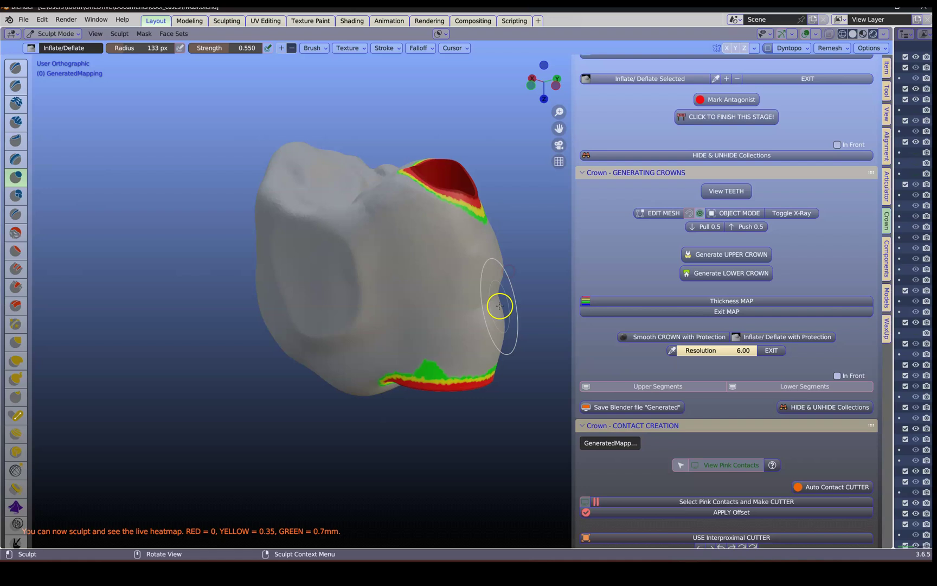
scroll(499, 306, up, 5)
middle_drag(498, 305, 473, 304)
scroll(473, 304, down, 2)
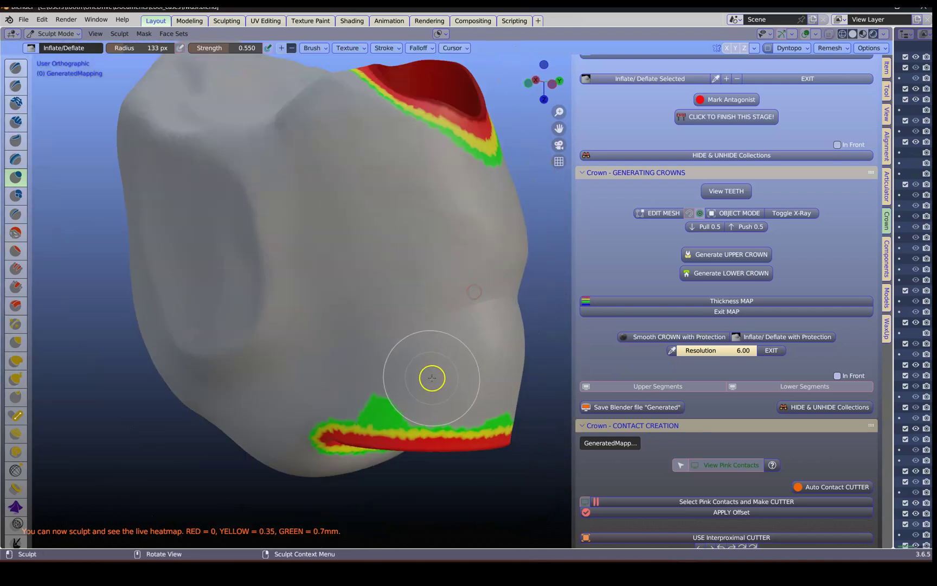
mouse_move(424, 384)
mouse_down()
mouse_move(395, 393)
mouse_move(438, 391)
mouse_up()
middle_drag(464, 334, 351, 336)
mouse_move(410, 319)
mouse_down()
mouse_move(477, 316)
mouse_move(461, 317)
mouse_up()
middle_drag(359, 319, 427, 325)
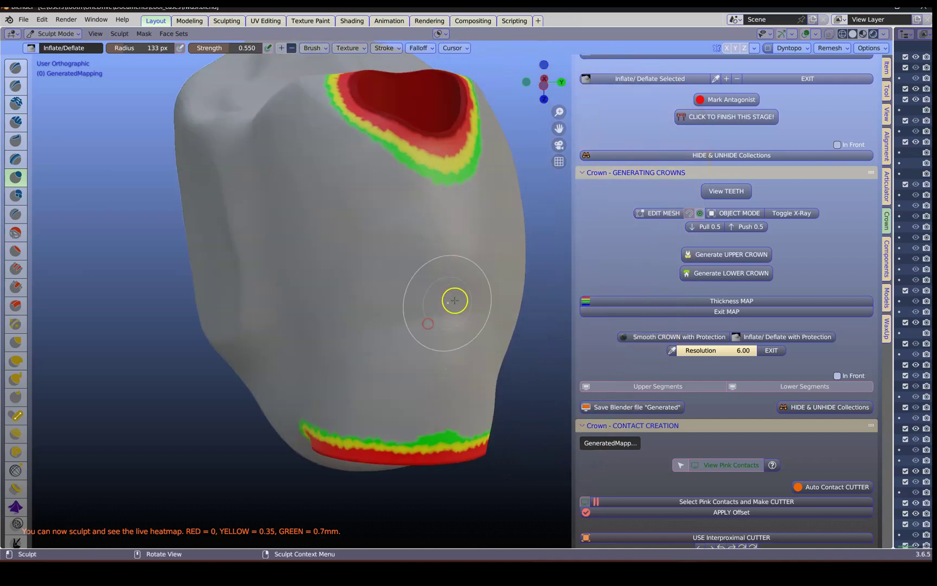
drag(454, 300, 383, 318)
middle_drag(383, 318, 407, 296)
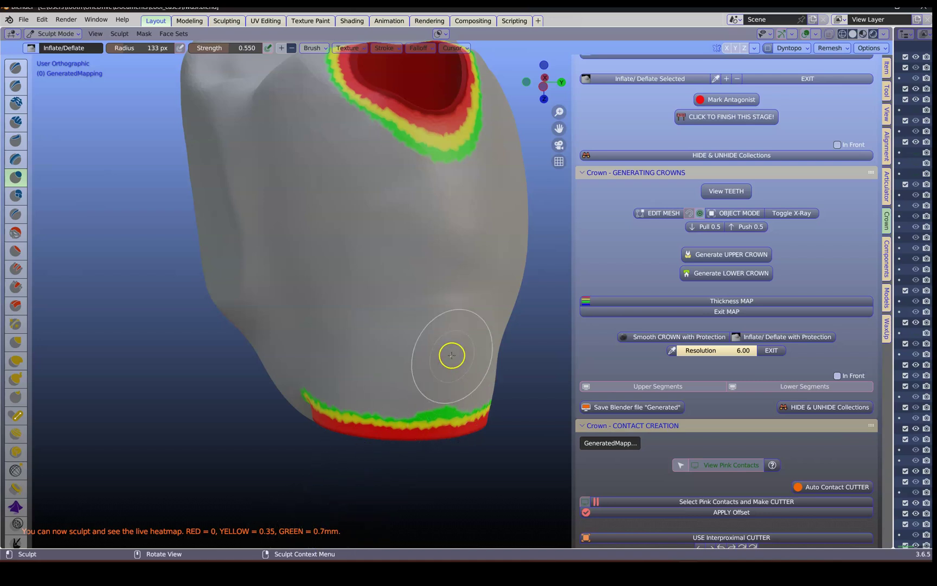
middle_drag(451, 355, 413, 438)
click(739, 313)
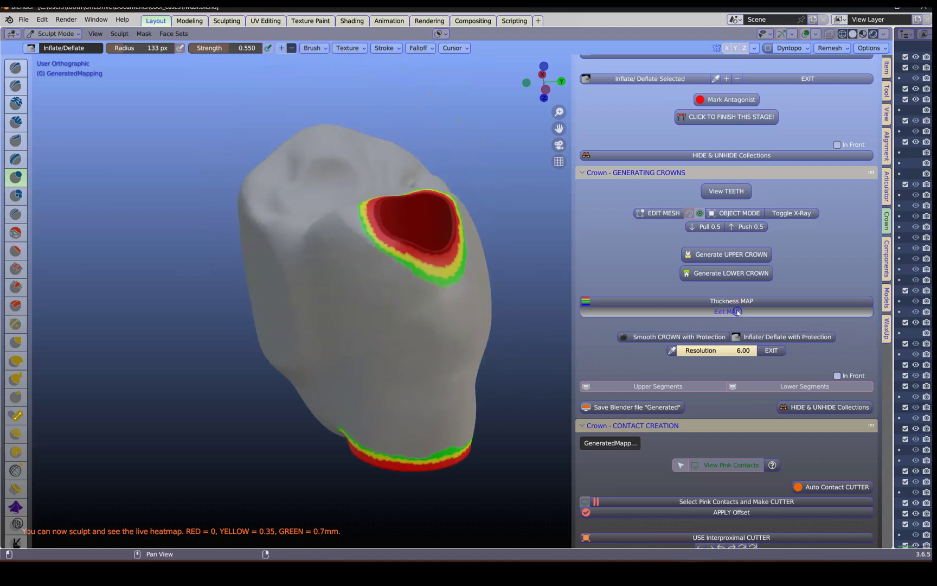
Step: Unhide all models, hide the antagonist and select the crown on the upper working model
middle_drag(341, 312, 386, 316)
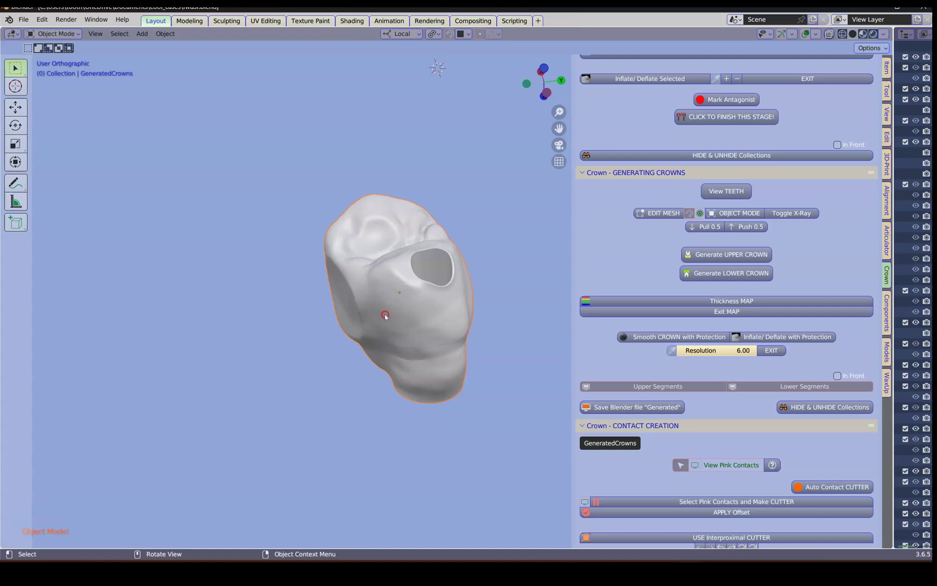
key(alt+h)
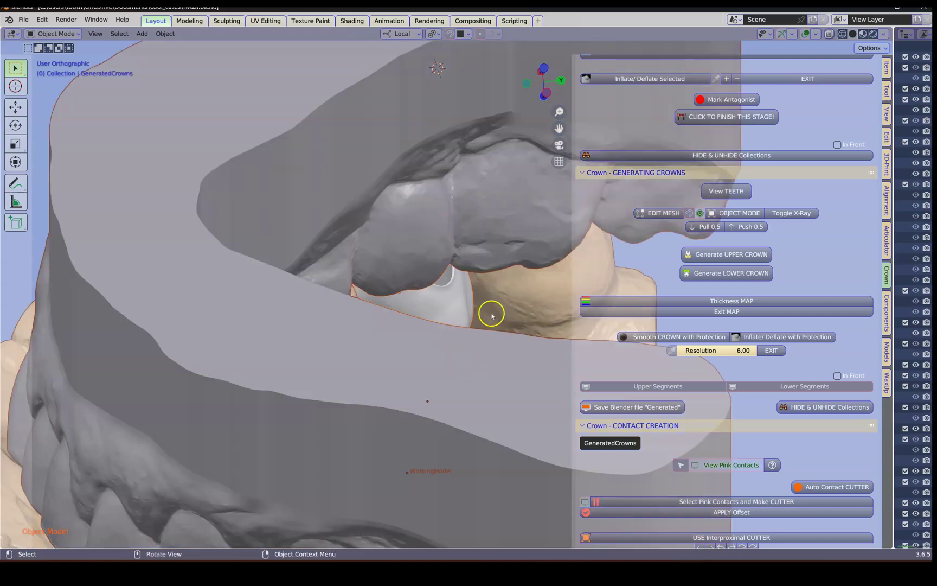
click(343, 136)
key(h)
click(420, 314)
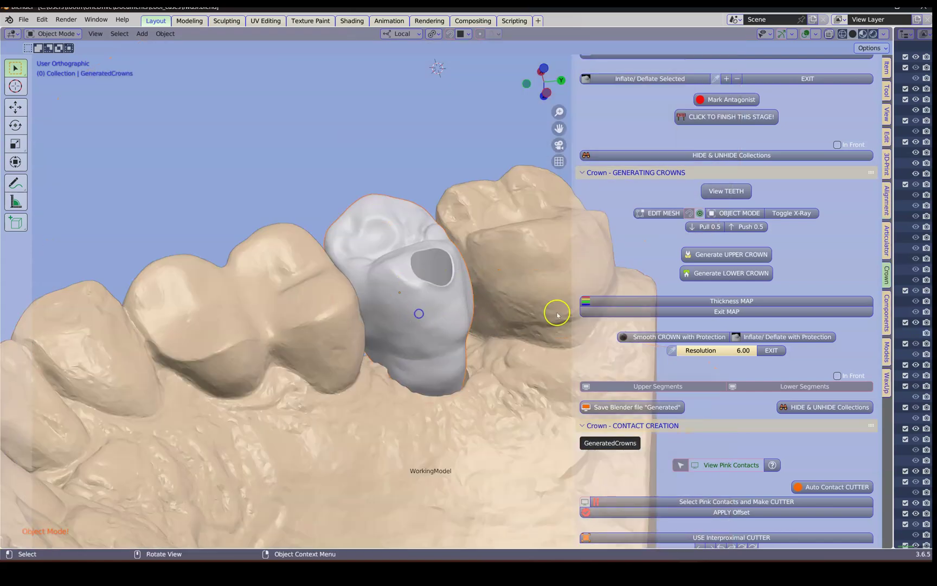
Step: Expand the Crown Finish section and prepare the selected crown for export
scroll(764, 342, down, 5)
scroll(764, 343, down, 15)
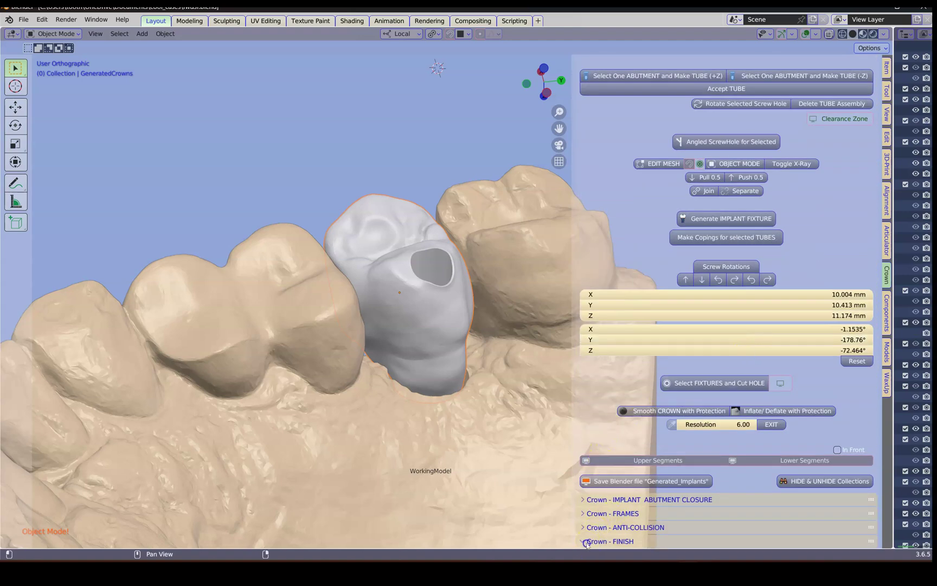
middle_drag(510, 424, 435, 331)
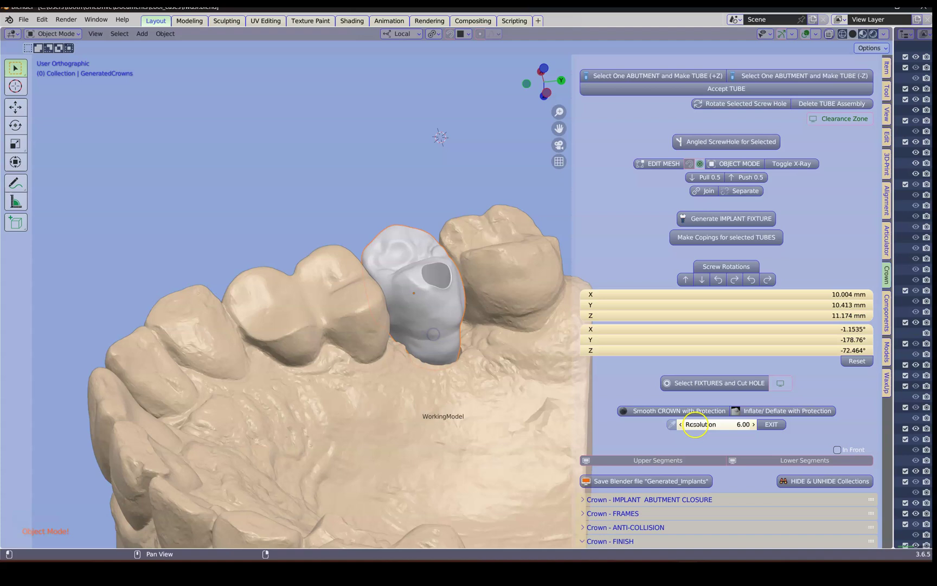
scroll(662, 491, down, 3)
scroll(648, 518, up, 1)
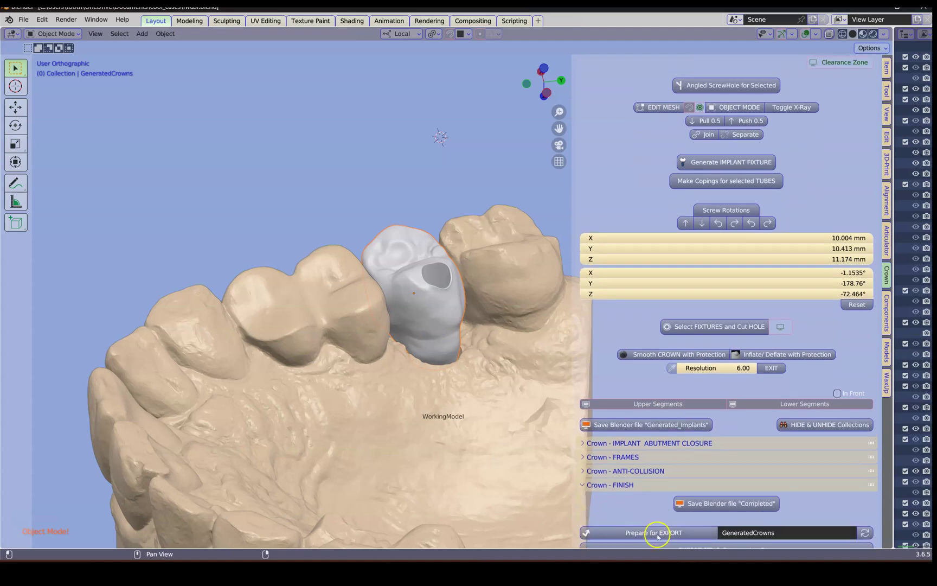
click(657, 536)
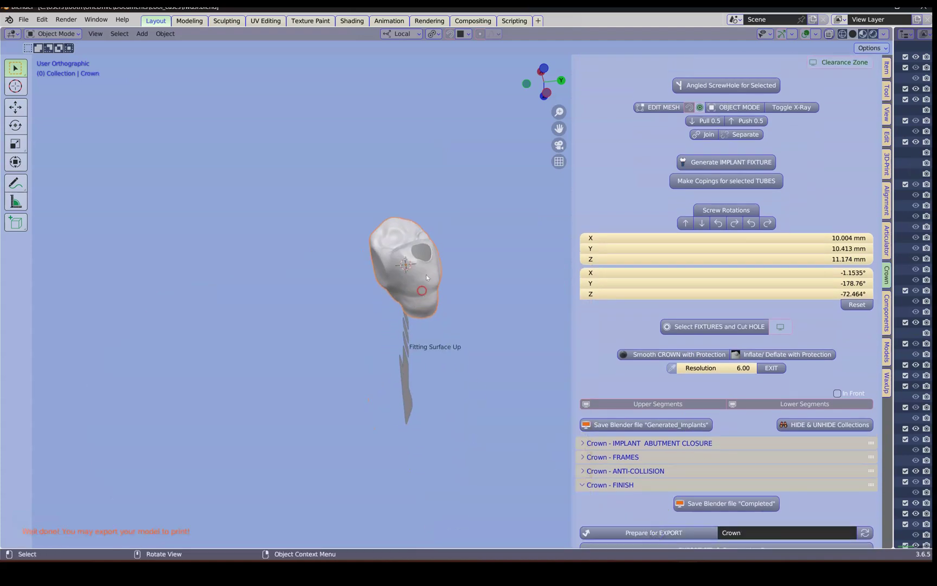
Step: Check the crown with its fitting surface up, export the STL and construction data, and view the crown in the bite
middle_drag(427, 277, 348, 472)
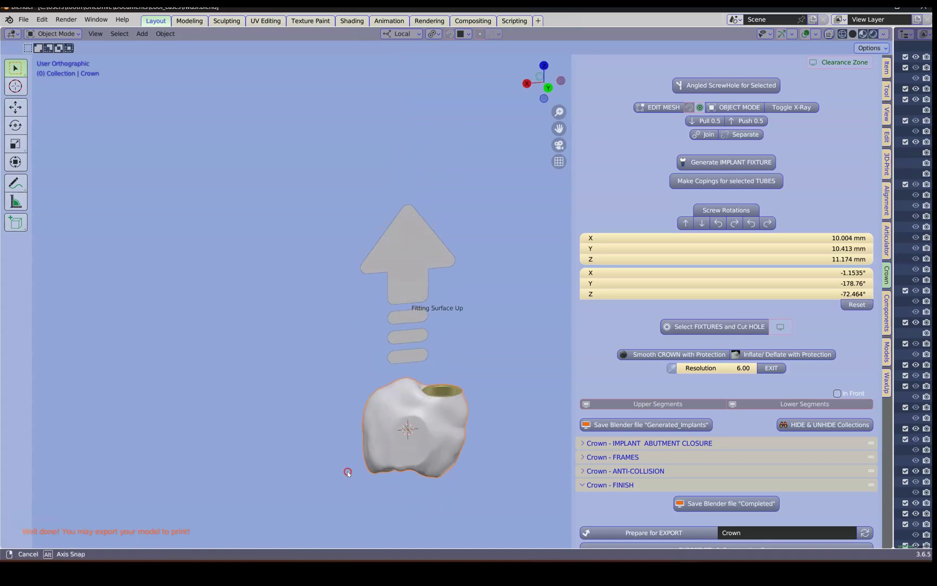
scroll(358, 456, up, 3)
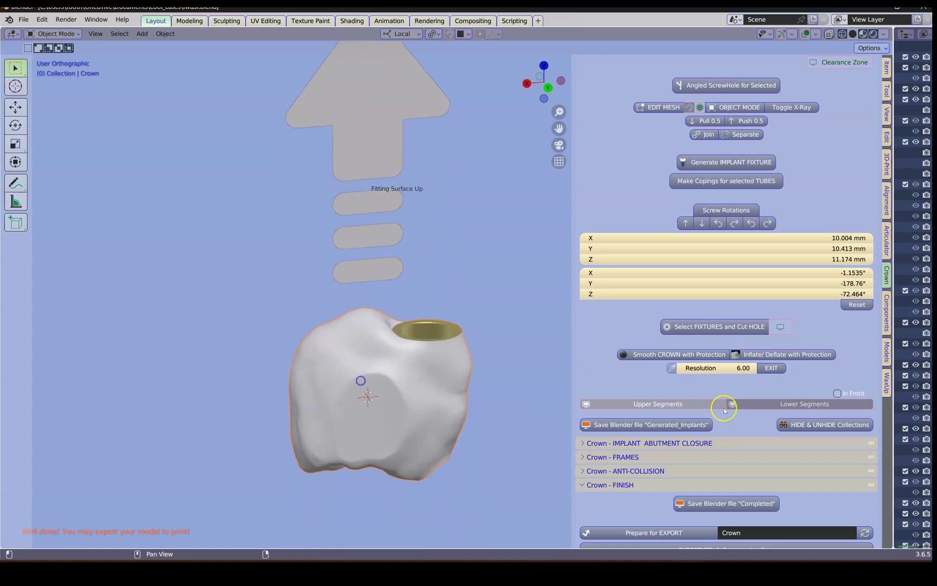
scroll(724, 412, down, 1)
click(746, 536)
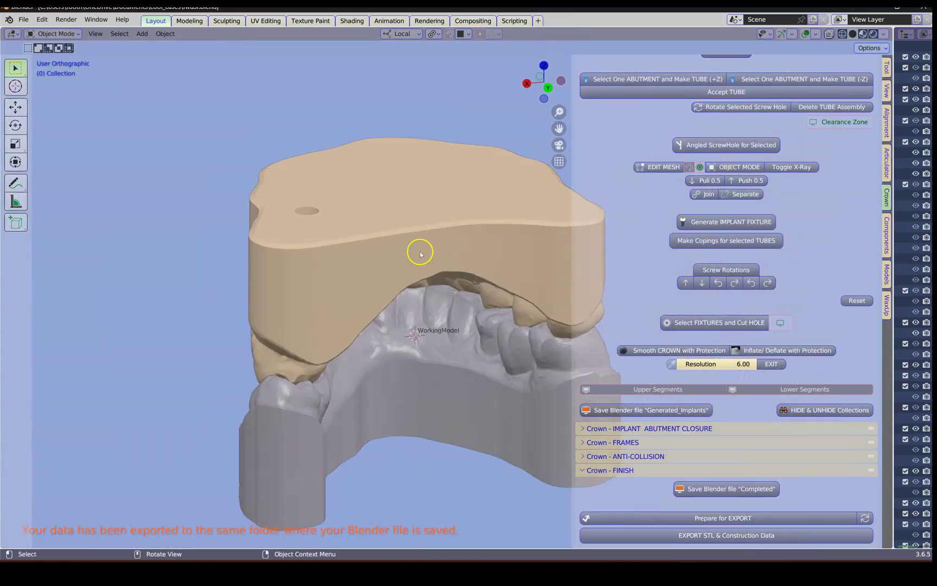
middle_drag(420, 254, 242, 384)
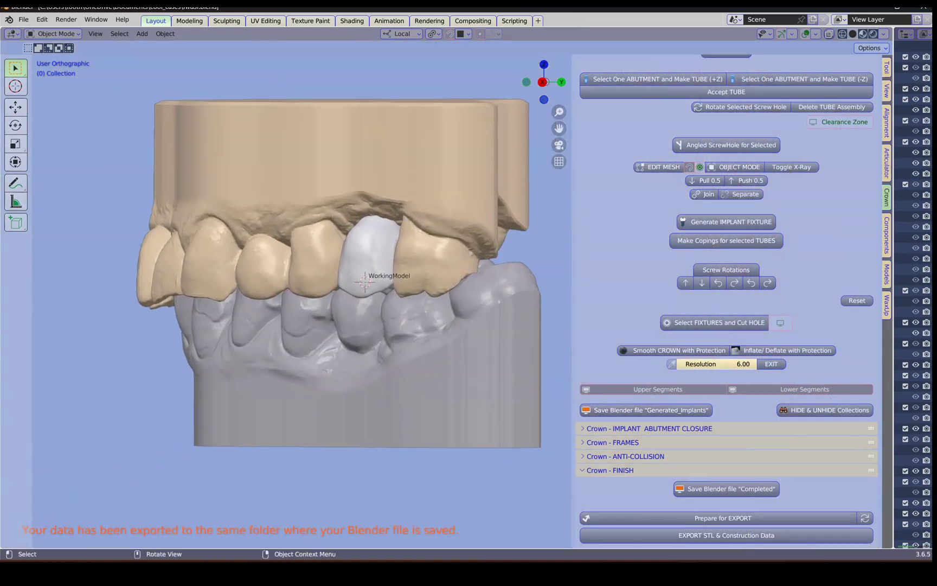